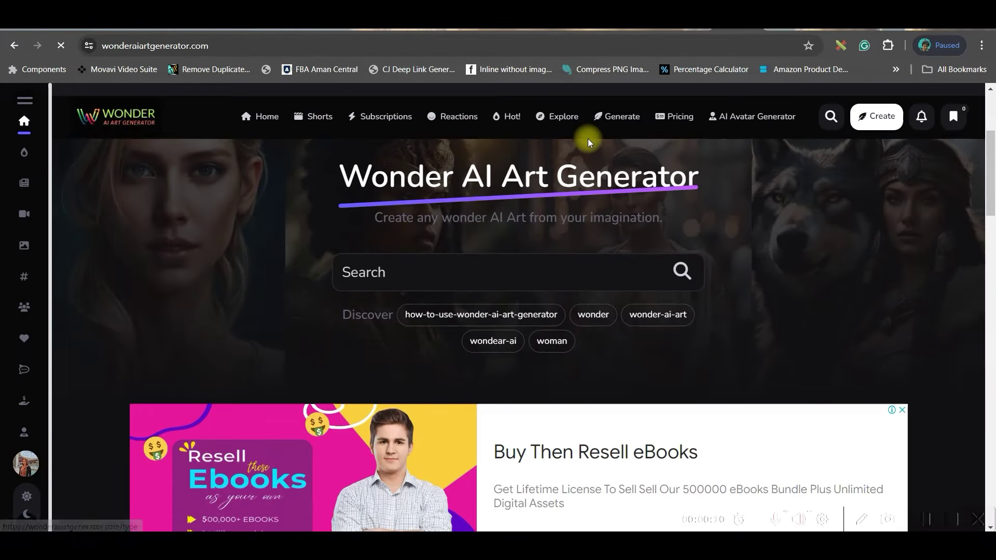
- Search the Wonder AI gallery for 'Modi' and open the cute miniature narendra modi image
click(349, 177)
click(831, 310)
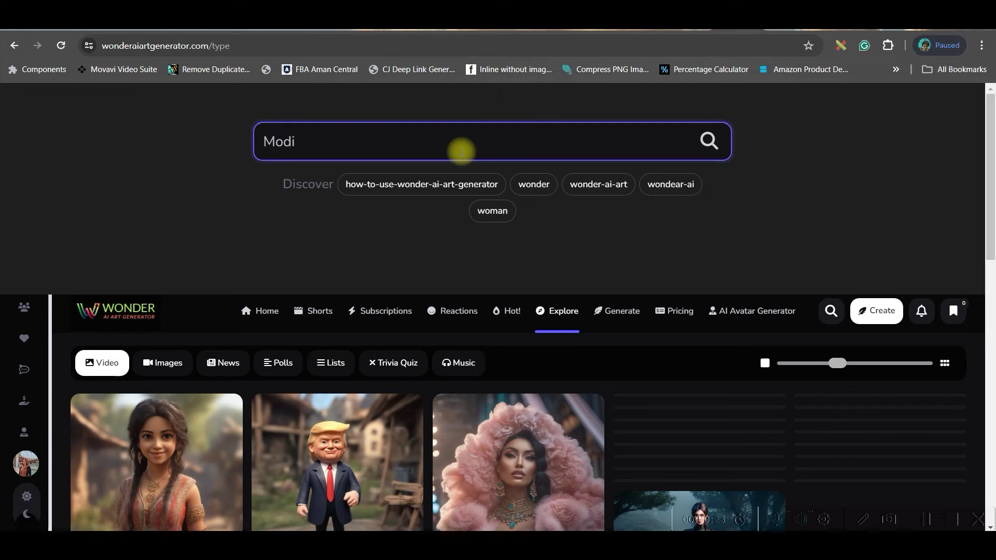
key(Return)
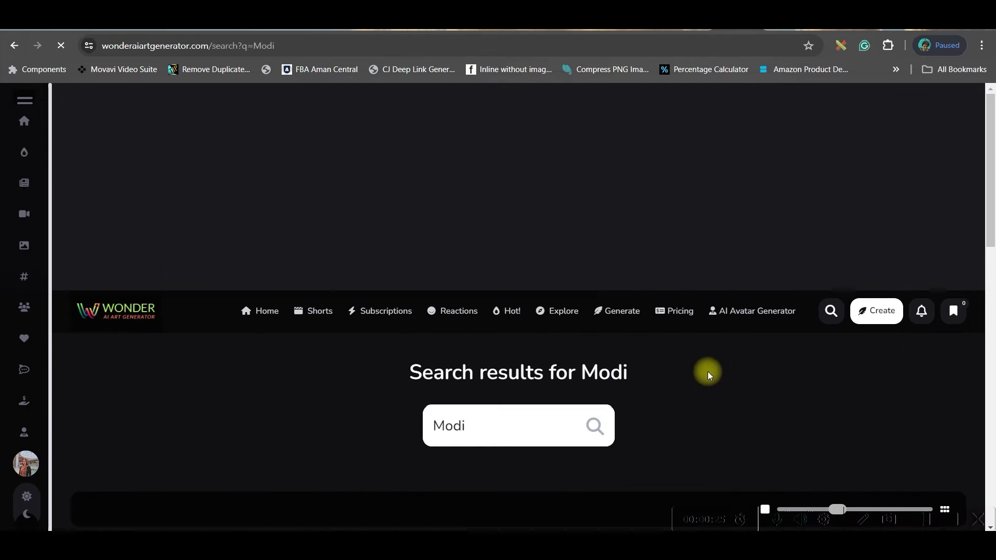
scroll(709, 376, down, 3)
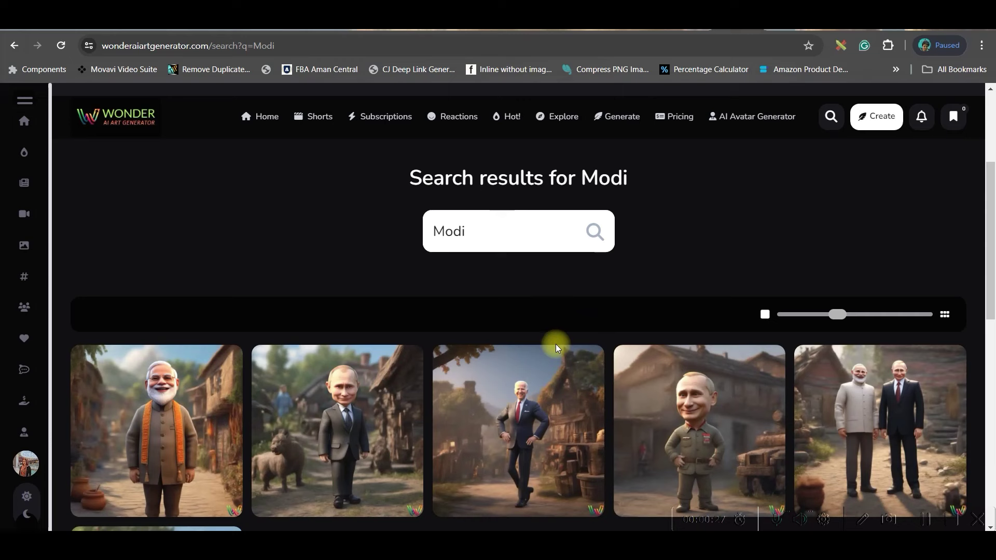
scroll(883, 422, down, 3)
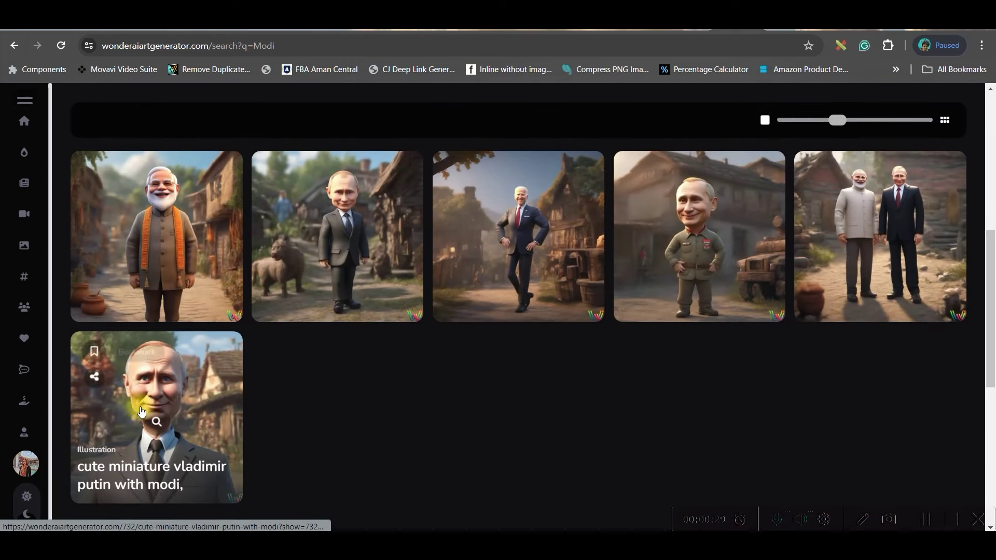
click(141, 411)
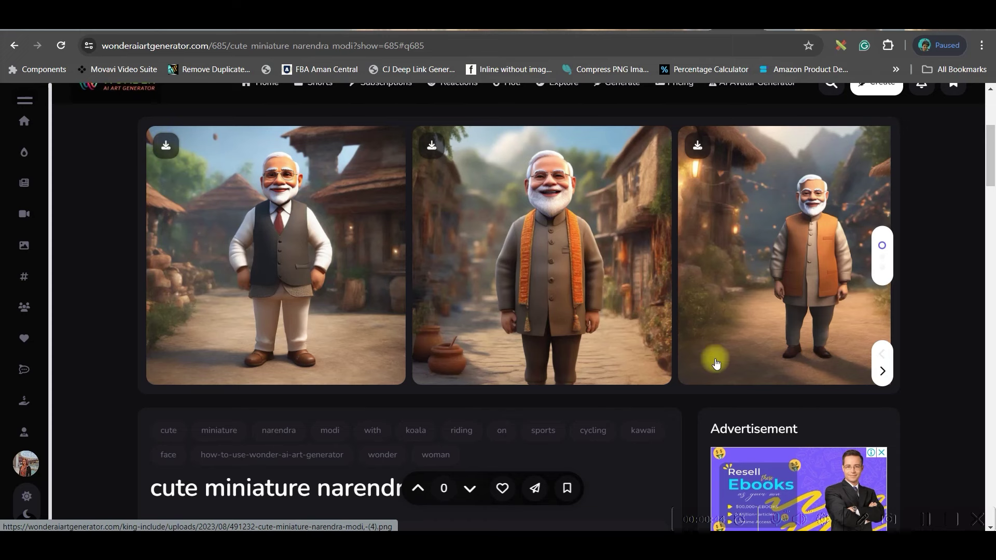
- Select the image's full prompt and copy it with Copy Prompt
scroll(711, 349, down, 2)
scroll(710, 345, down, 3)
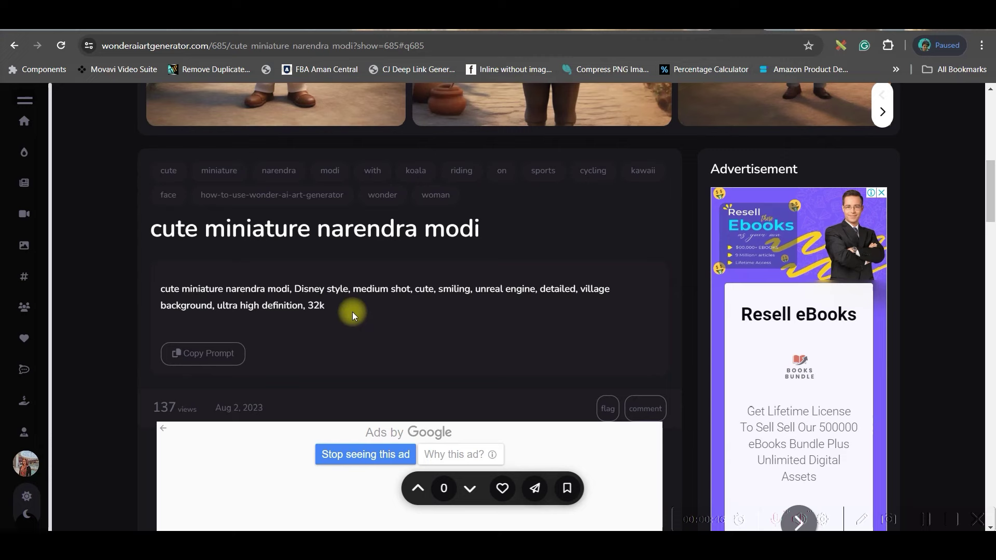
drag(326, 306, 151, 292)
key(ctrl+c)
scroll(575, 335, up, 9)
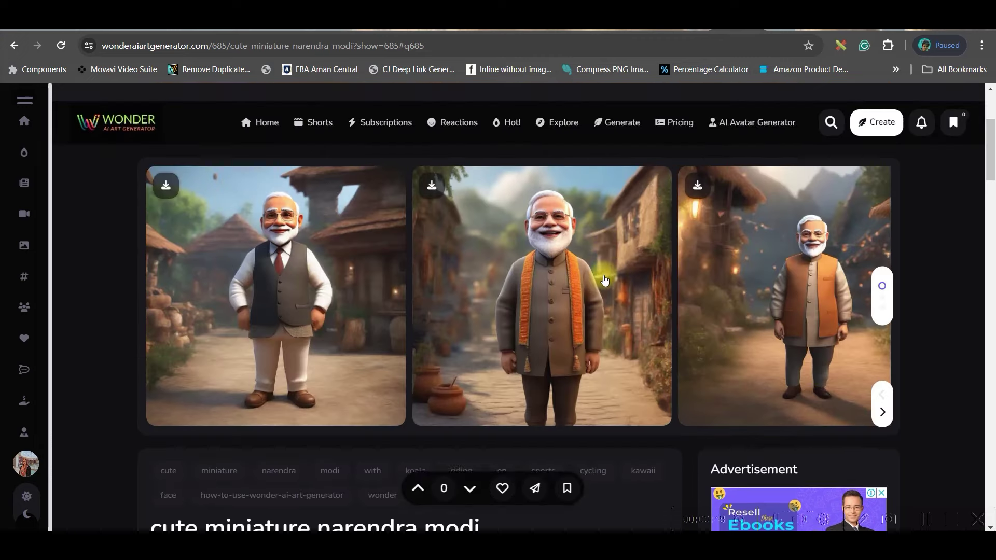
scroll(669, 335, down, 4)
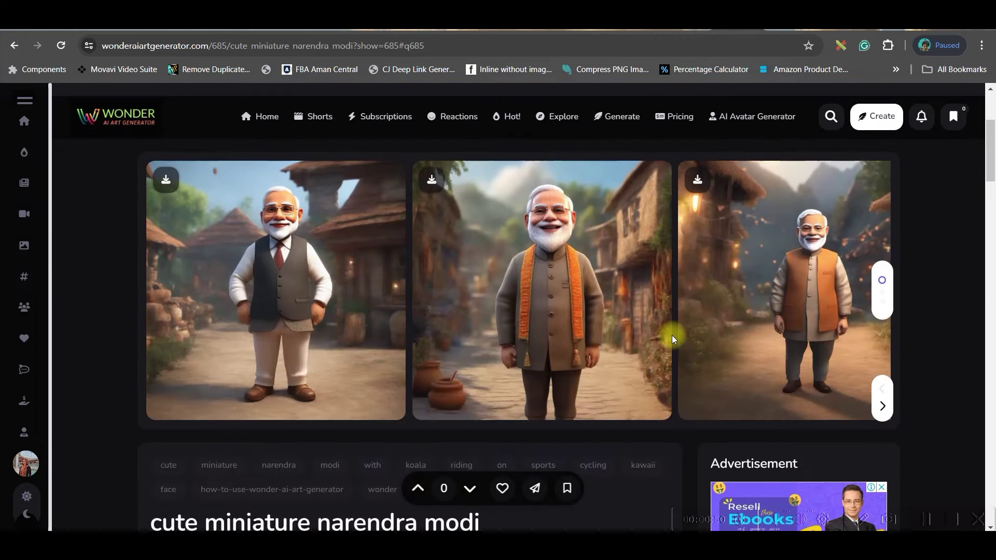
scroll(611, 372, down, 2)
scroll(447, 386, down, 2)
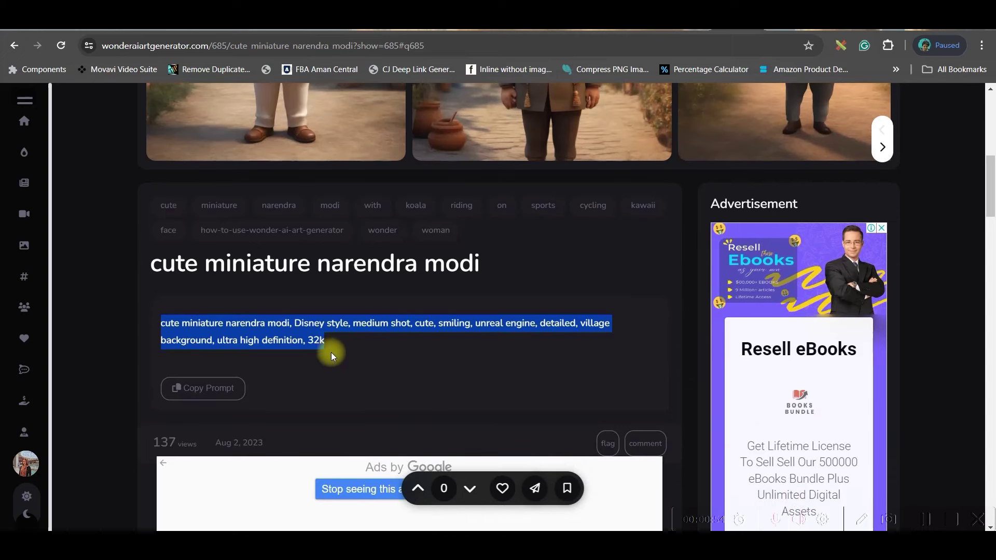
click(236, 393)
scroll(515, 400, up, 9)
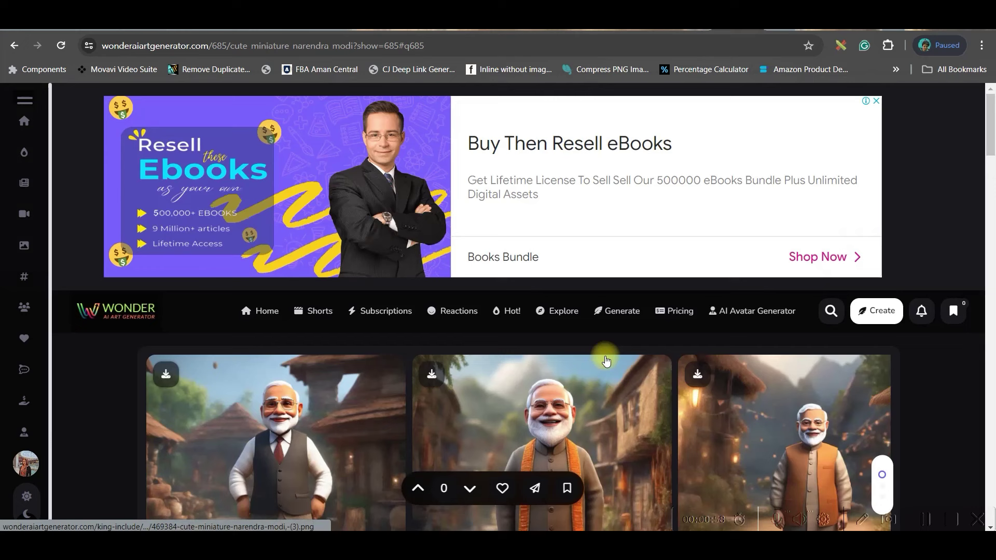
- Search Wonder AI for 'Obama', confirm there are no results, then move to Leonardo.Ai
click(831, 311)
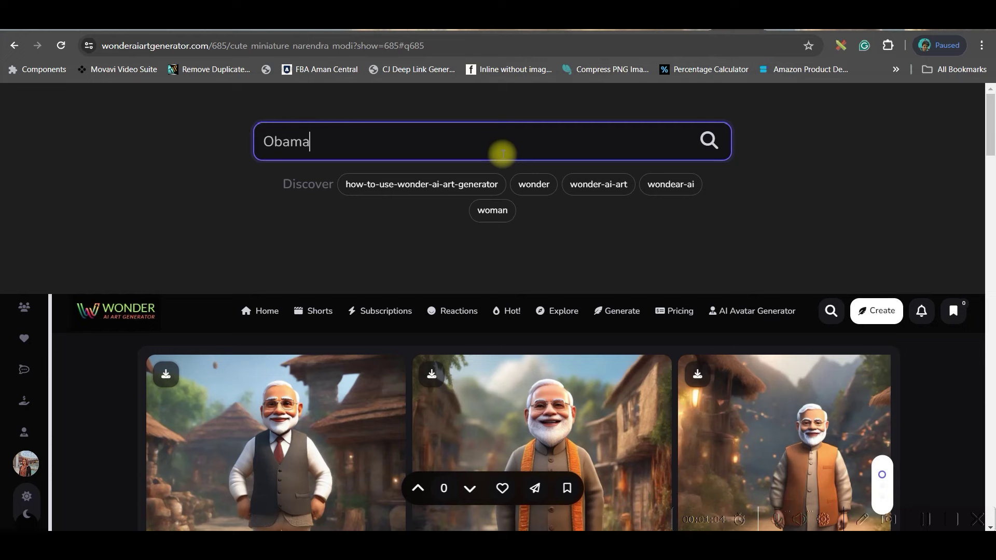
key(Return)
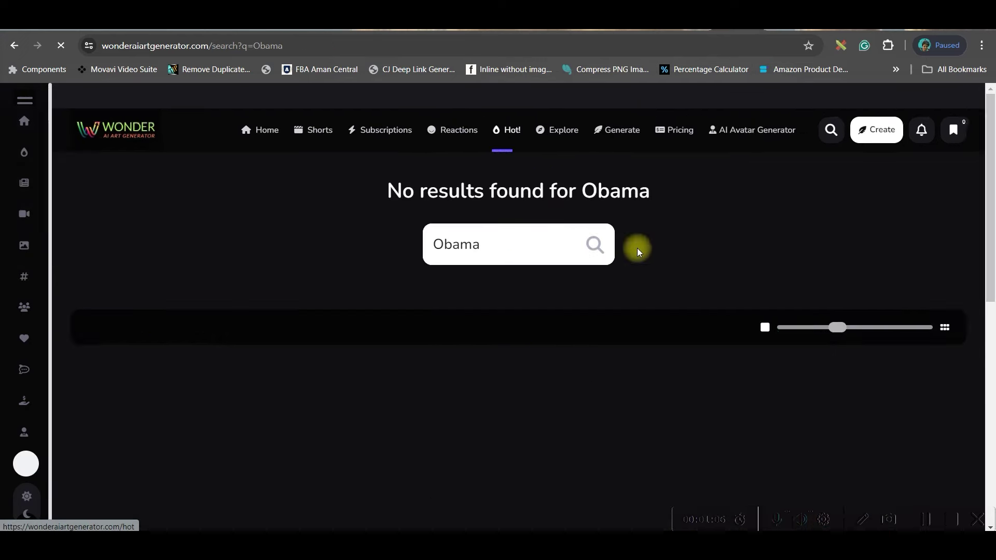
scroll(596, 414, down, 5)
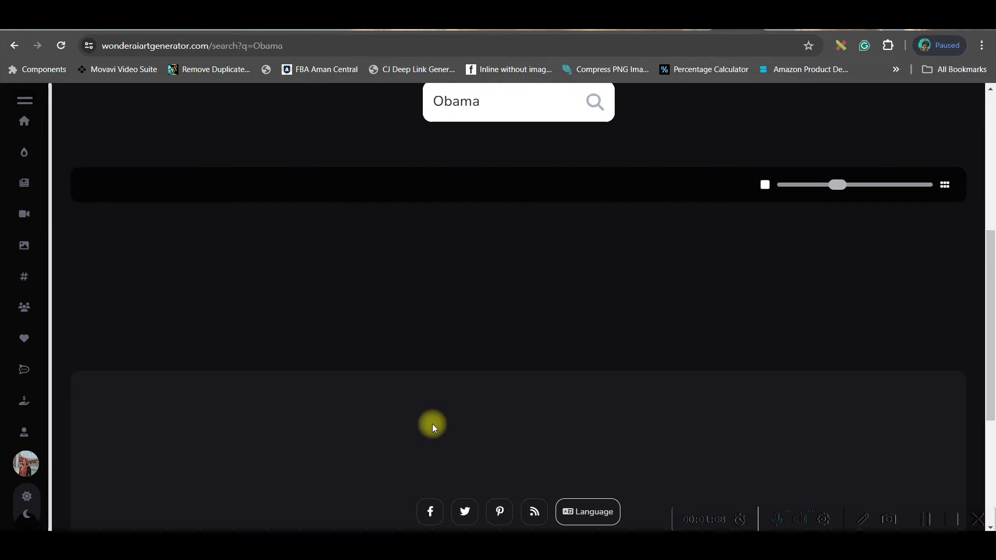
scroll(858, 301, down, 4)
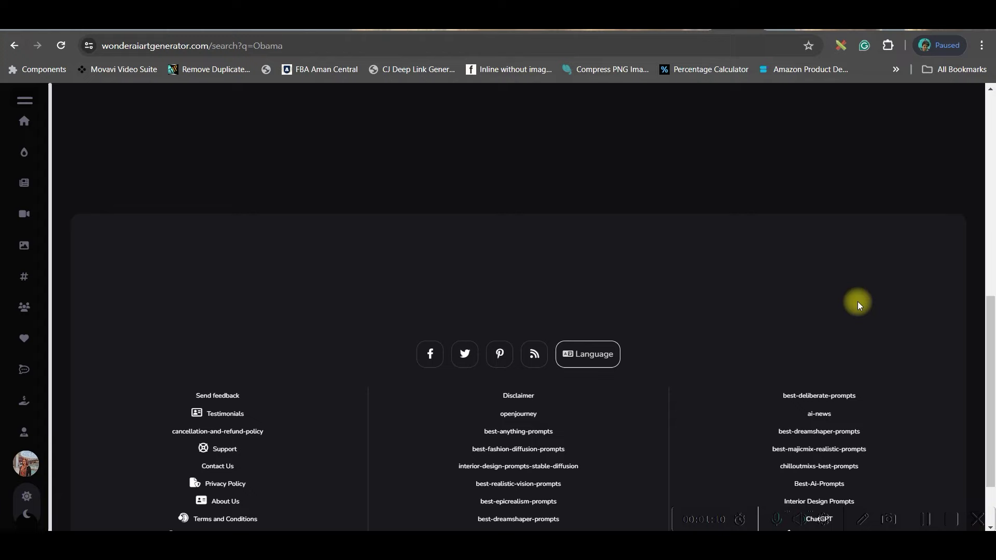
scroll(819, 280, up, 6)
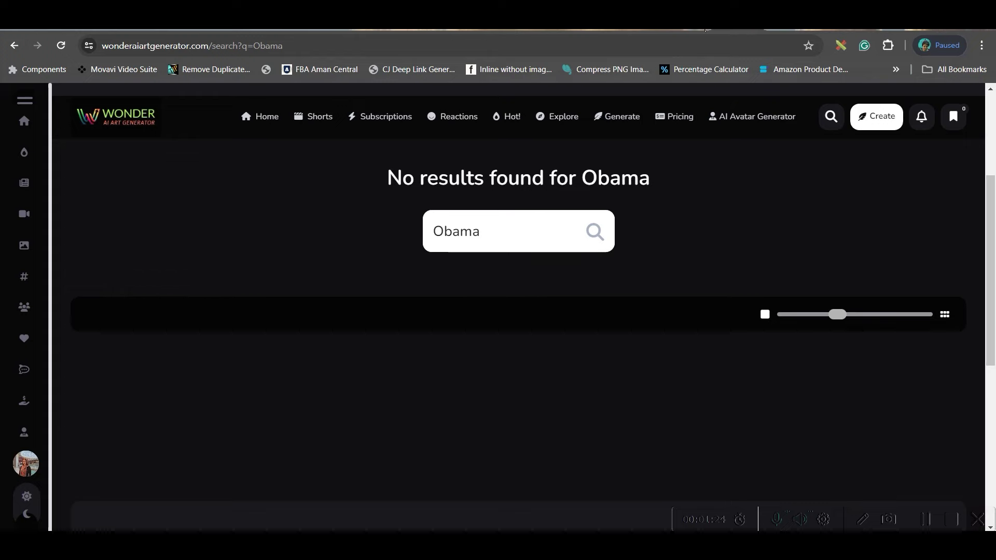
click(706, 29)
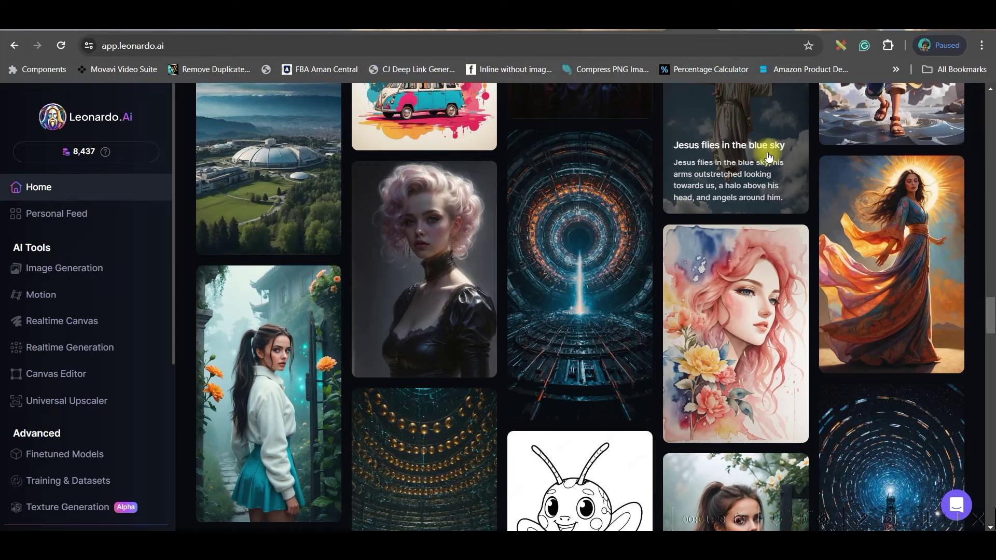
- Scroll through the Leonardo.Ai home feed of community-generated images
scroll(540, 156, up, 15)
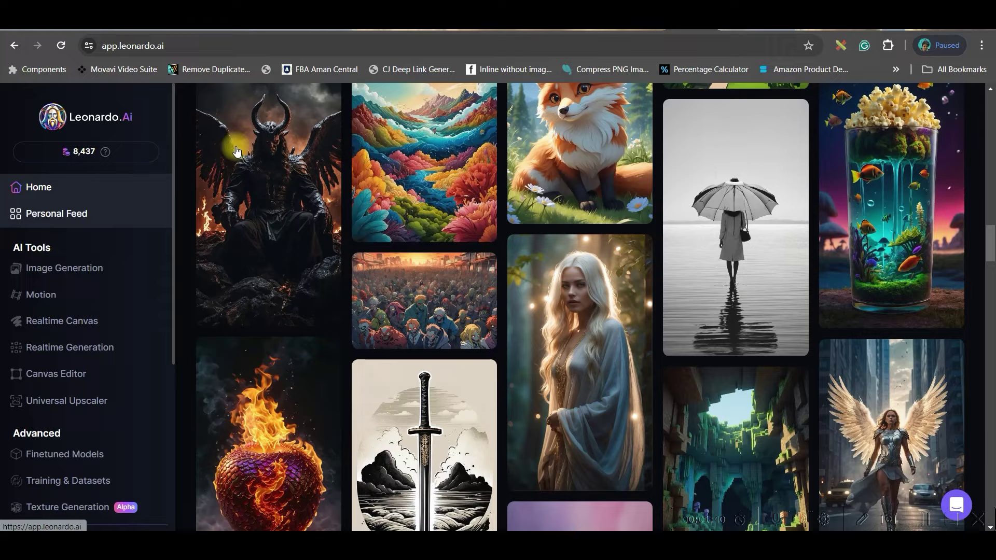
scroll(354, 272, up, 10)
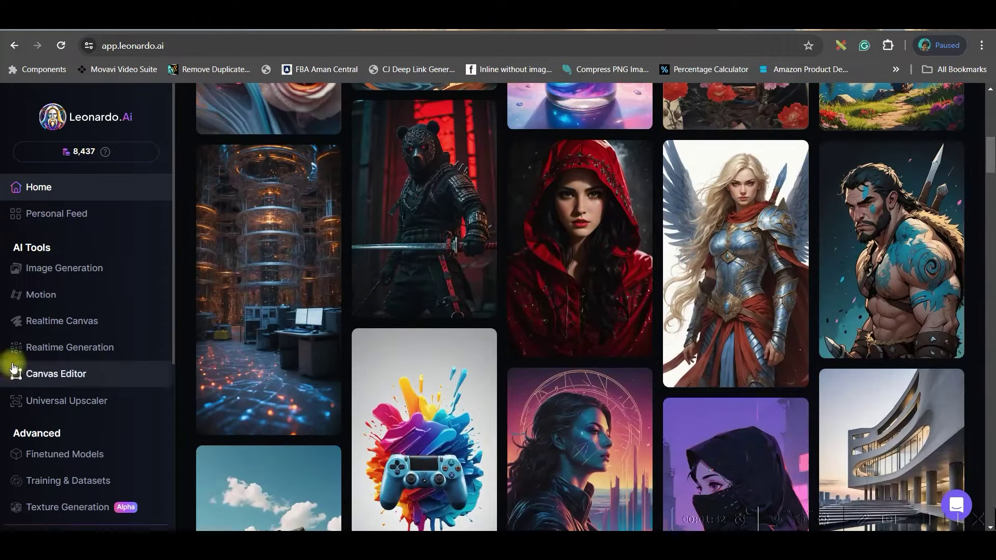
- In Image Generation, paste the copied prompt and replace 'narendra modi' with 'Obama'
click(89, 269)
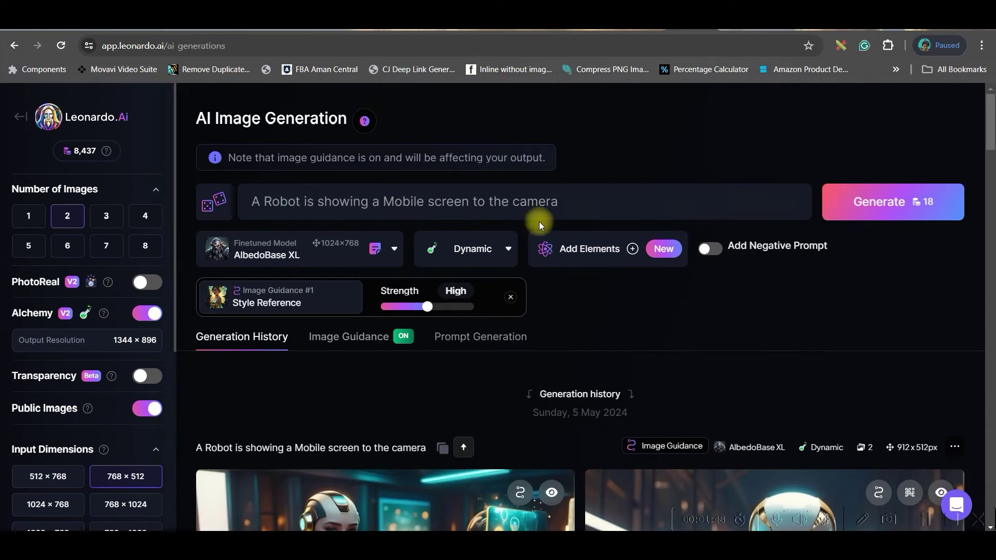
drag(560, 202, 229, 201)
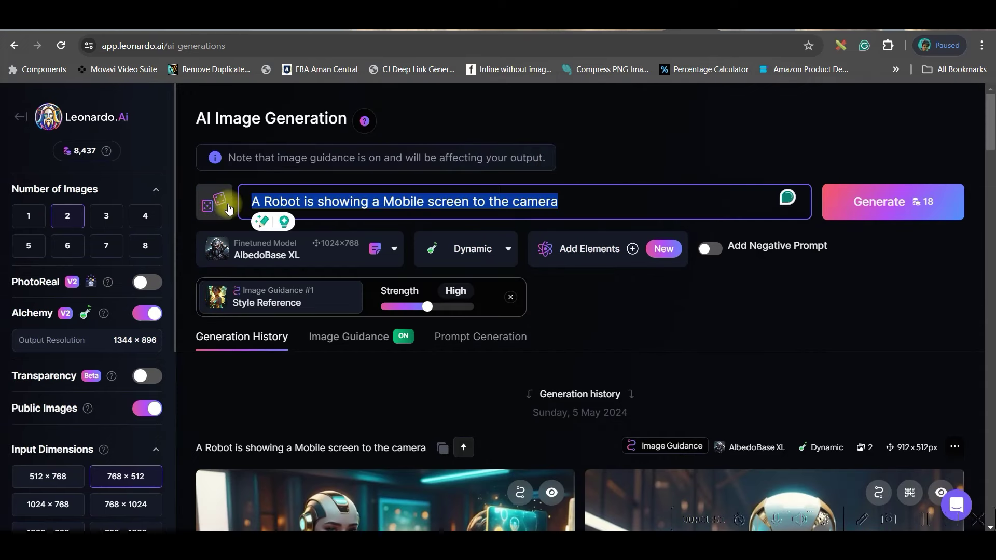
key(ctrl+v)
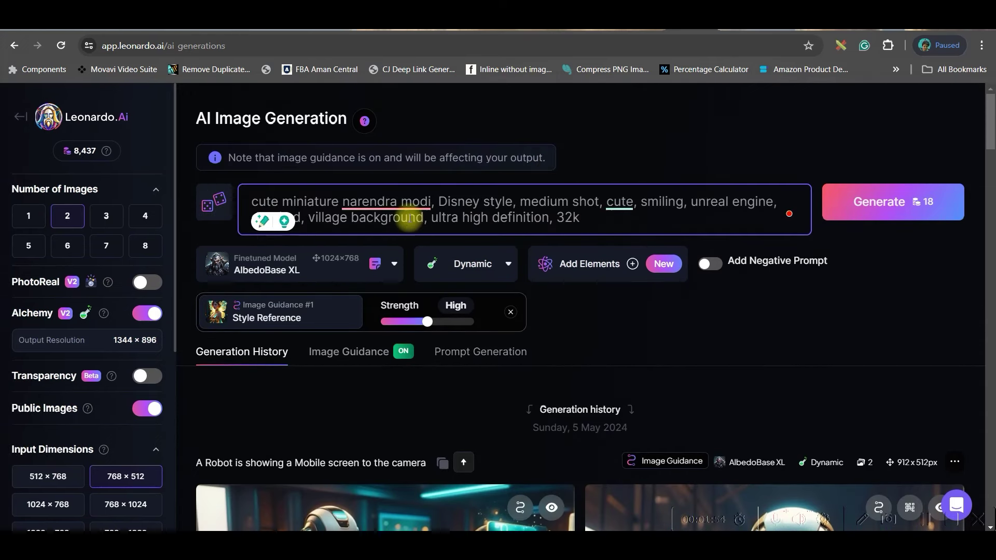
click(350, 199)
drag(427, 203, 345, 202)
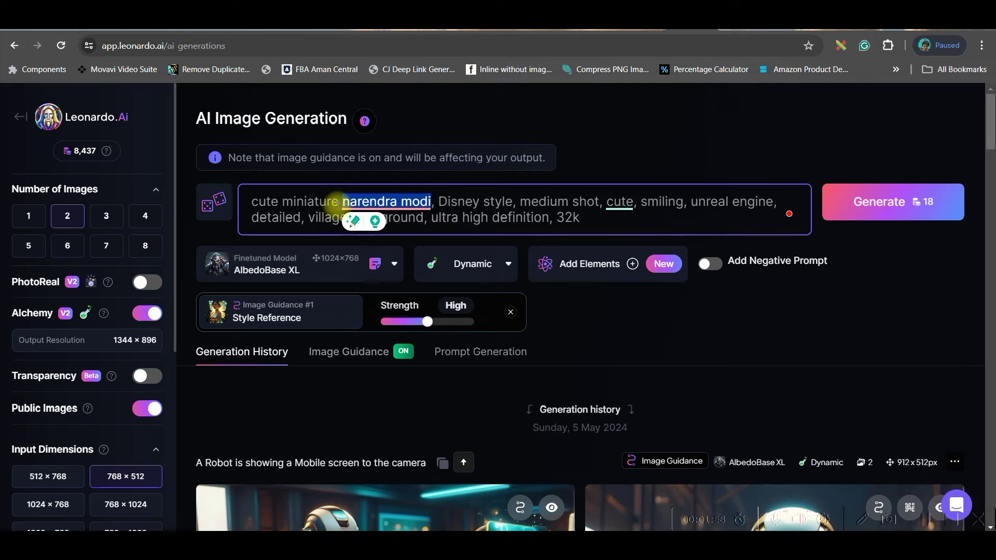
text(Obama)
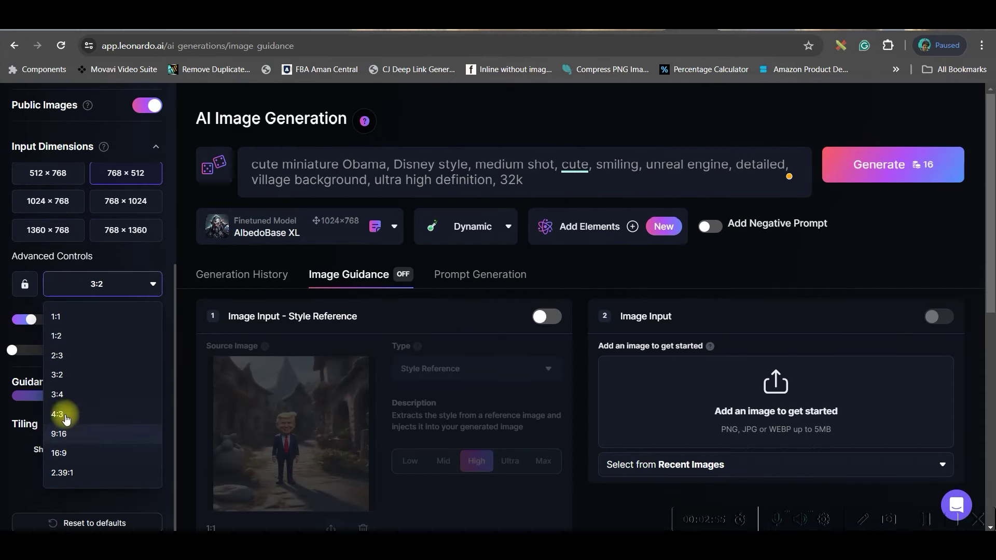
- Set the aspect ratio to 16:9 (912×512) and generate two images
click(78, 452)
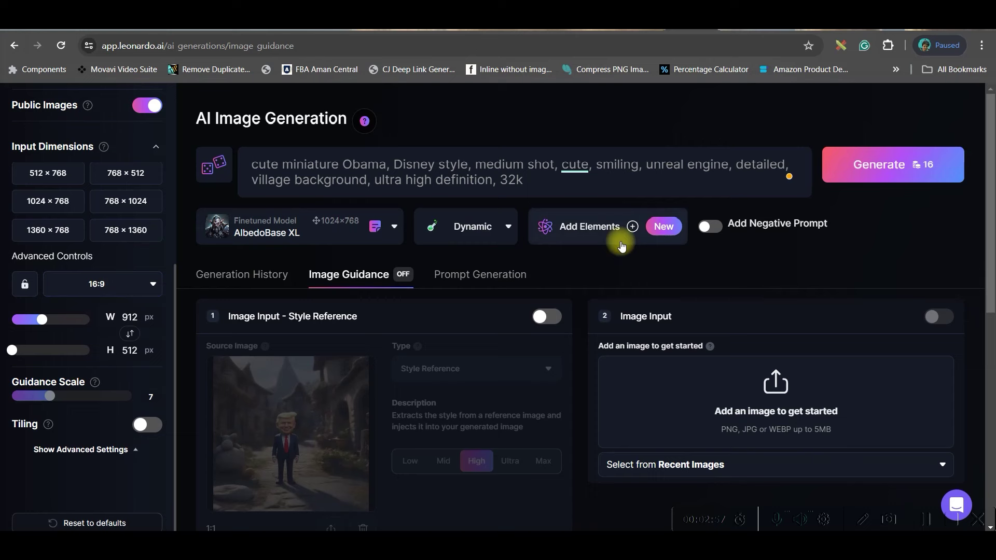
click(857, 165)
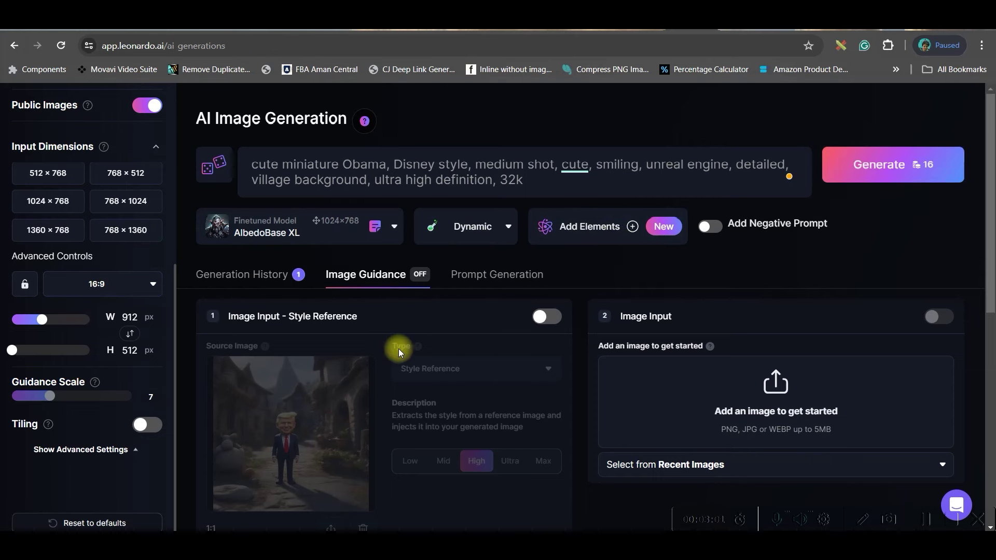
scroll(459, 402, down, 3)
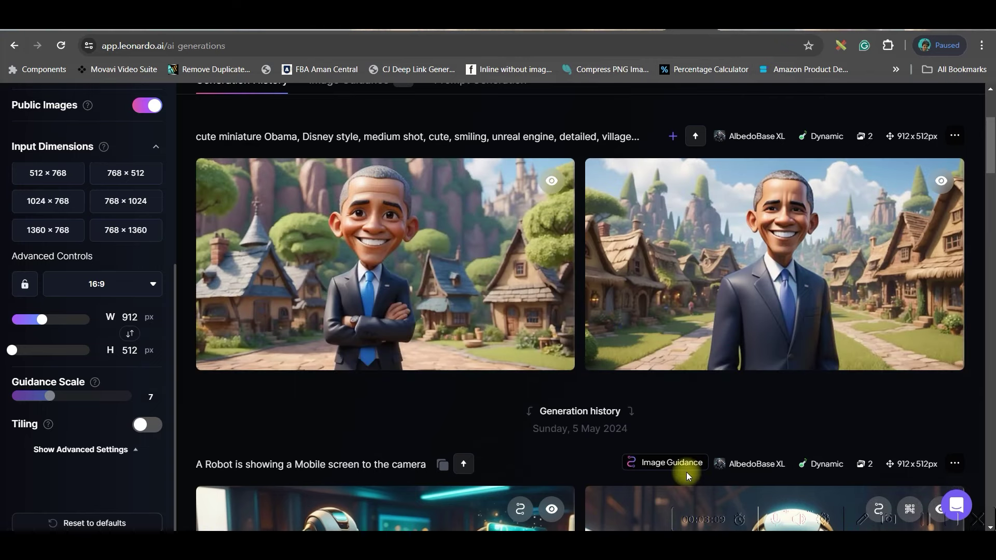
- Insert 'Full Body Image,' into the Obama prompt and generate two new images
scroll(630, 372, up, 3)
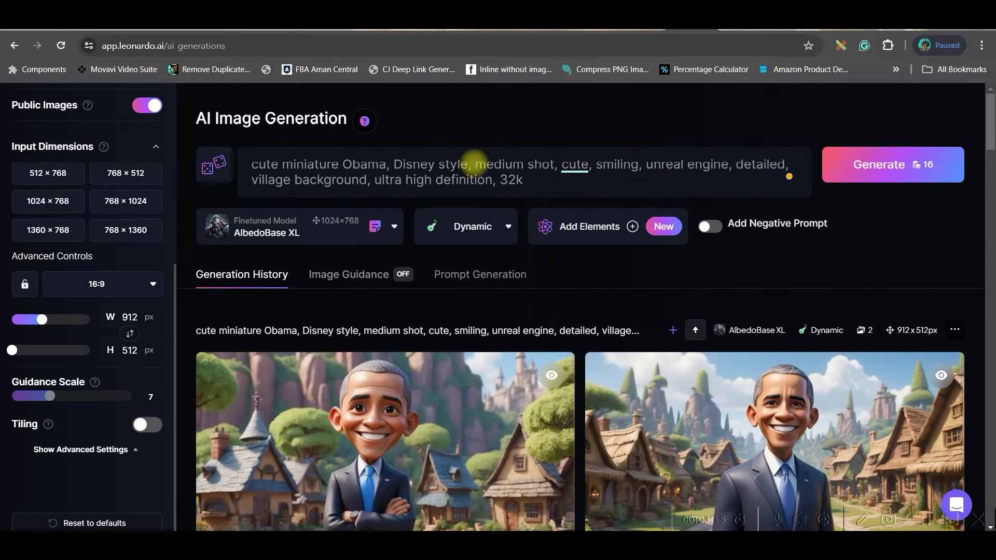
click(474, 163)
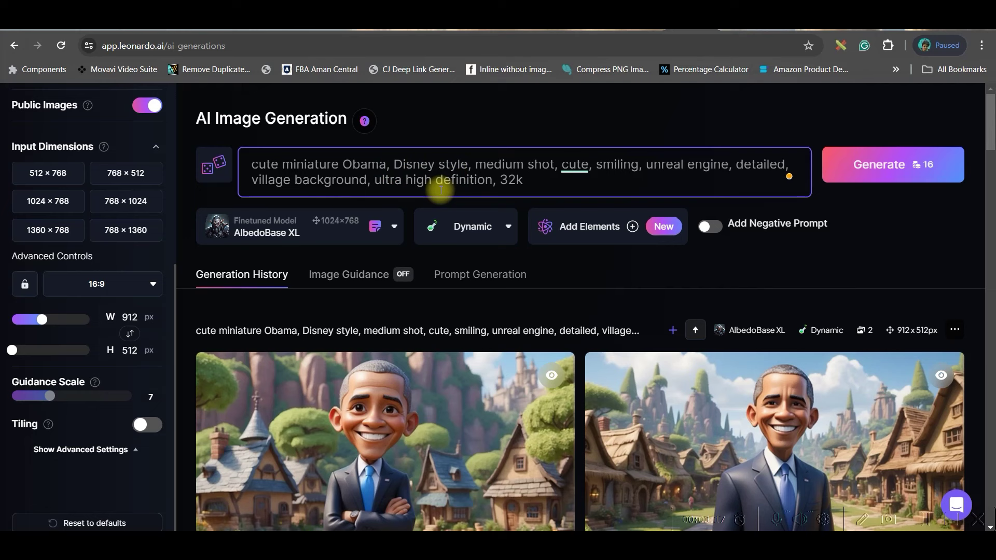
text(F)
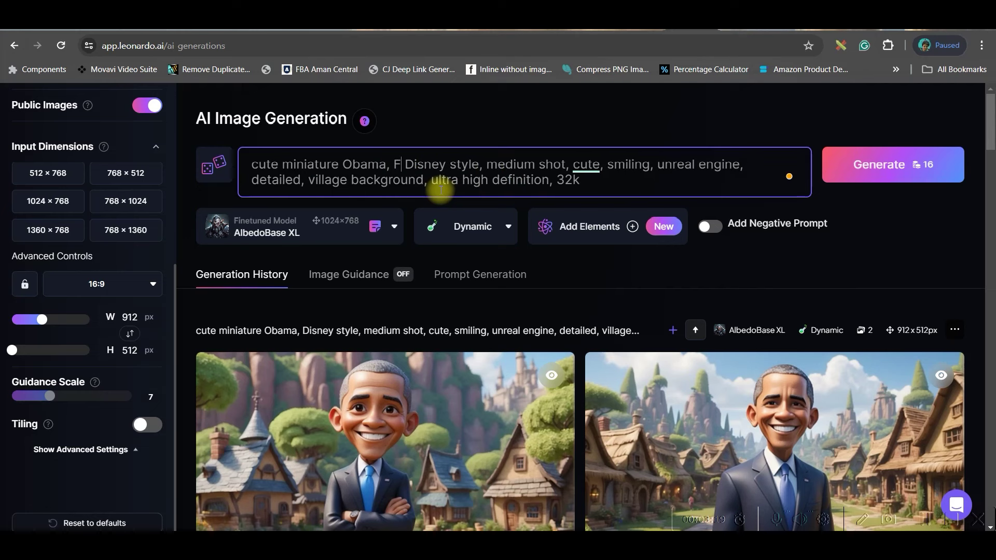
text(ull Body I)
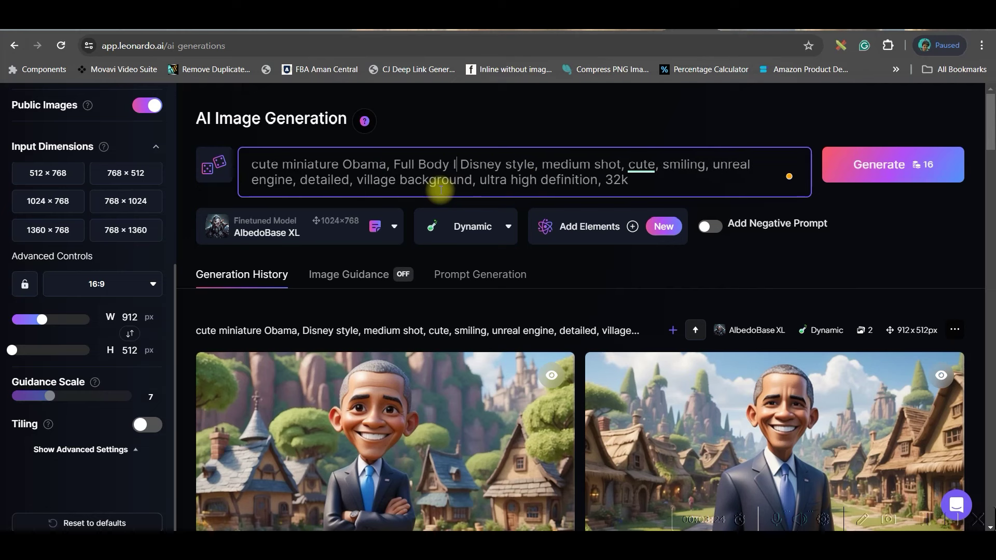
text(mage,)
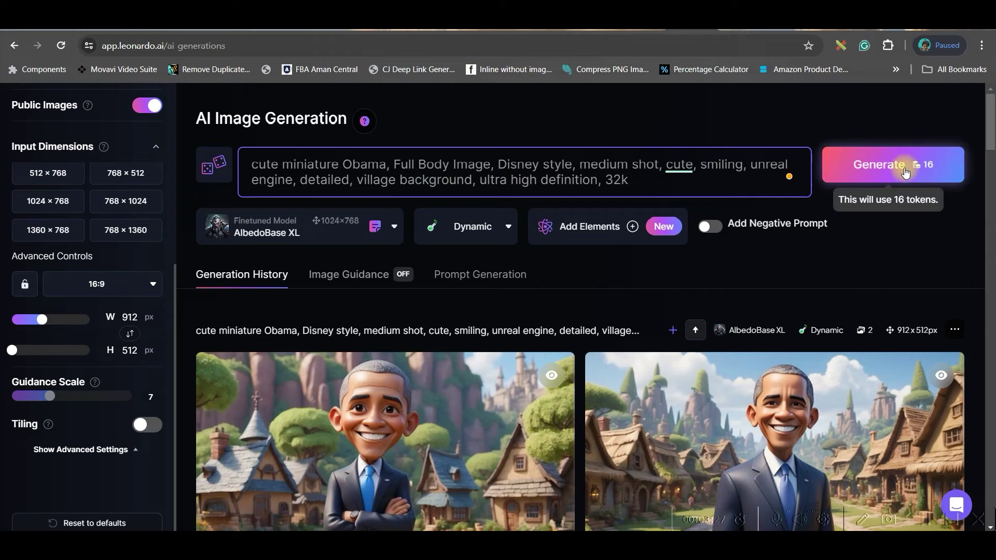
click(905, 172)
scroll(796, 355, down, 4)
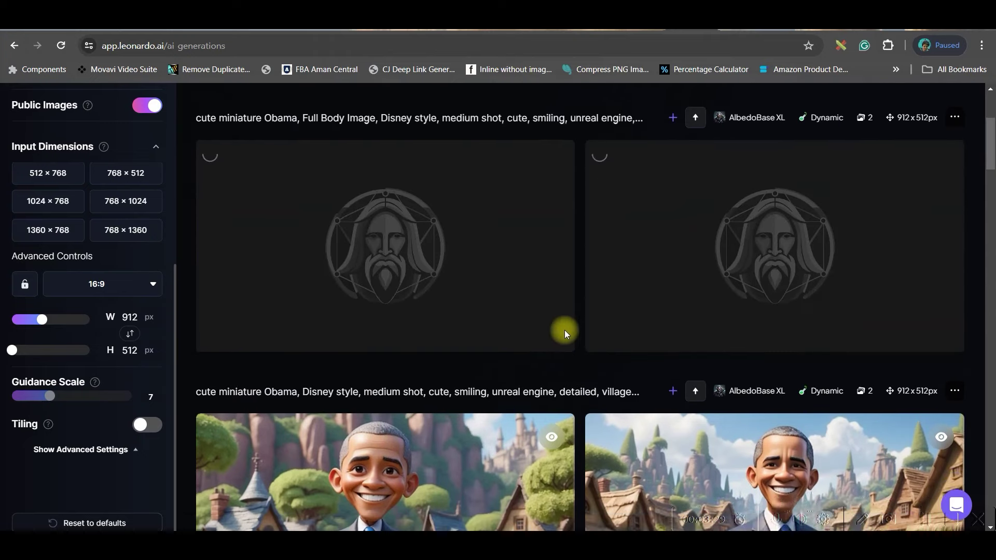
scroll(565, 334, down, 2)
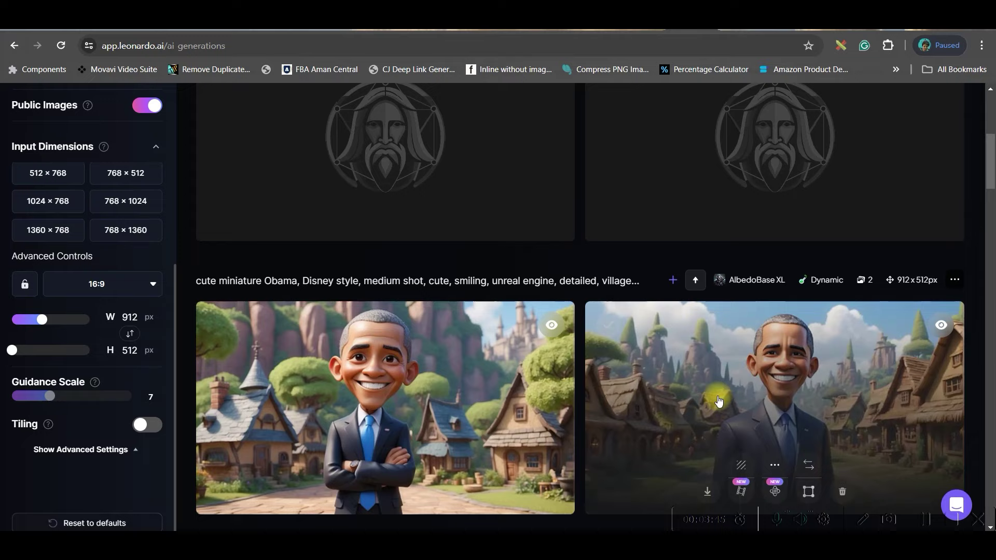
scroll(779, 369, down, 3)
scroll(514, 283, up, 2)
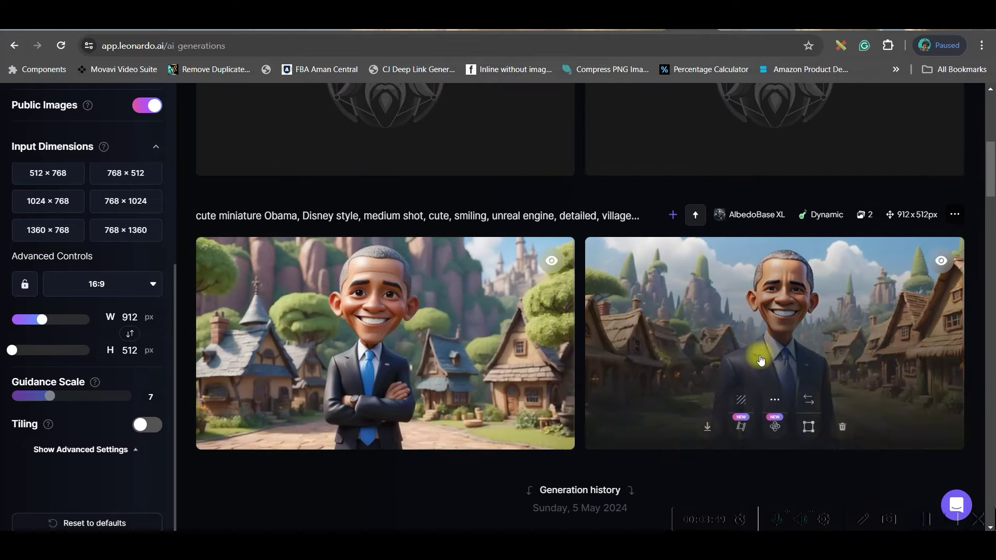
- Run an Alchemy Smooth Upscale on the village-scene Obama image
click(423, 348)
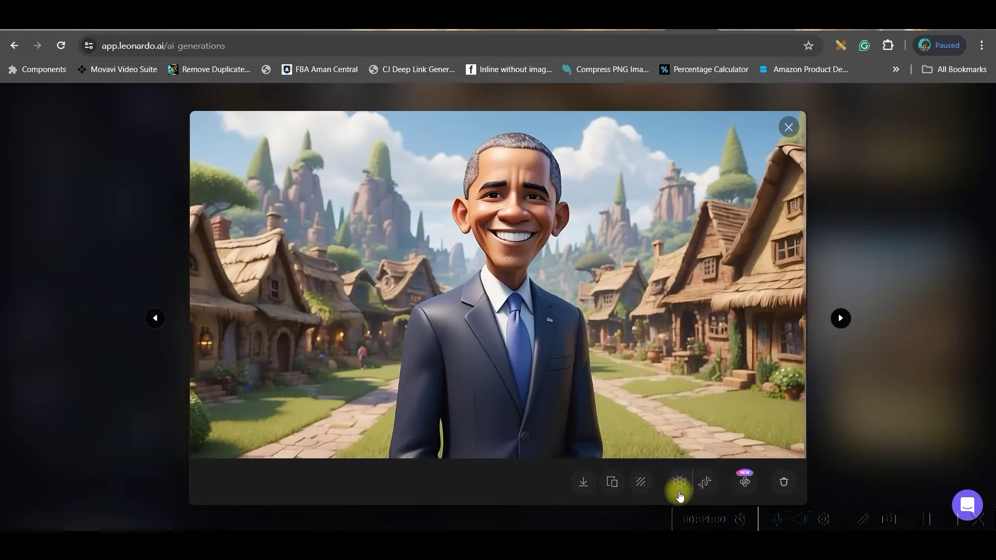
click(681, 486)
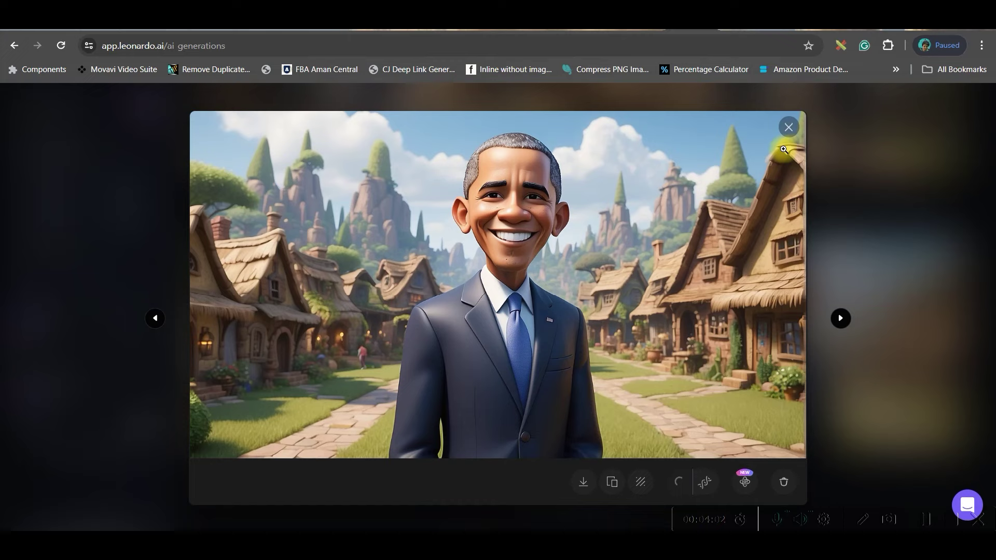
click(815, 170)
scroll(660, 363, up, 6)
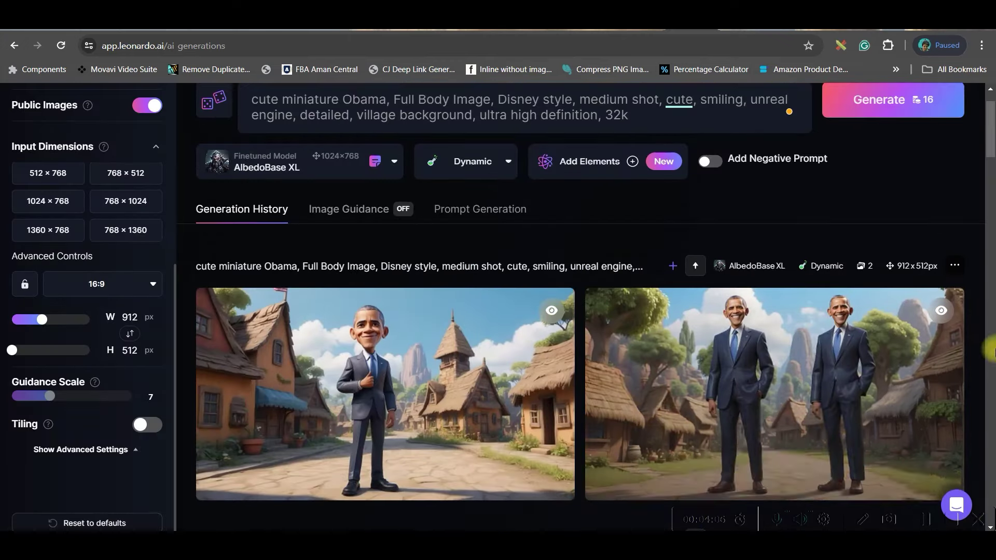
scroll(840, 310, down, 1)
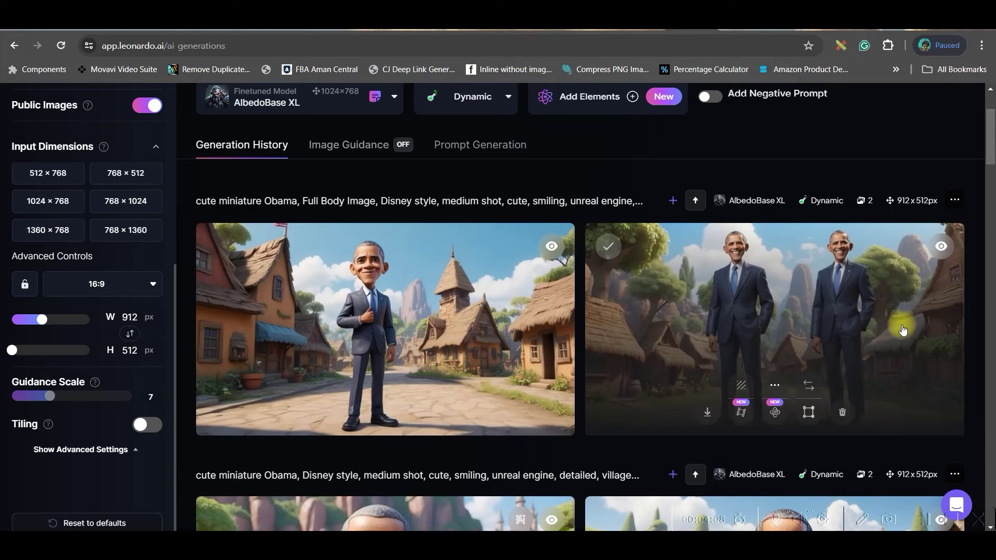
- Run an Alchemy Smooth Upscale on the thumbs-up full-body Obama image
click(367, 326)
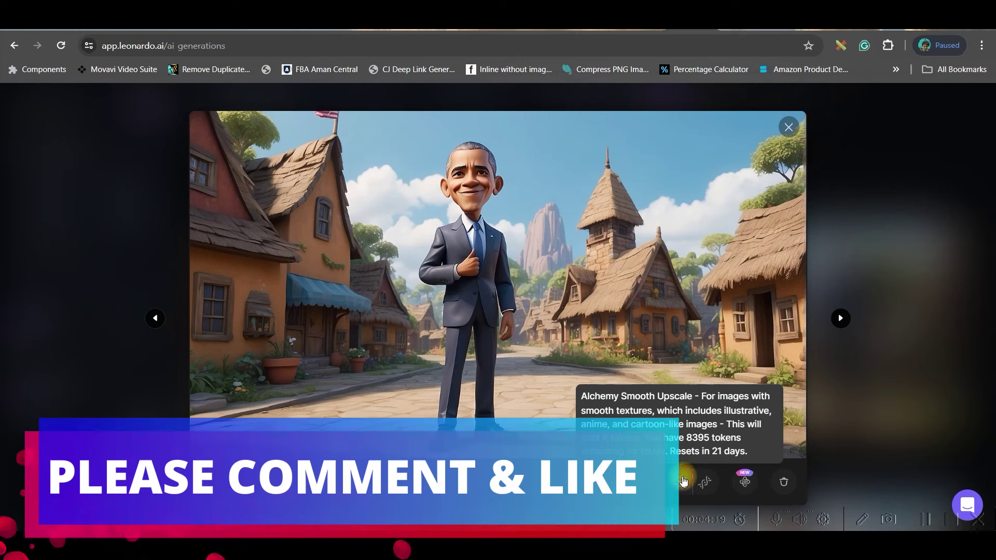
click(684, 481)
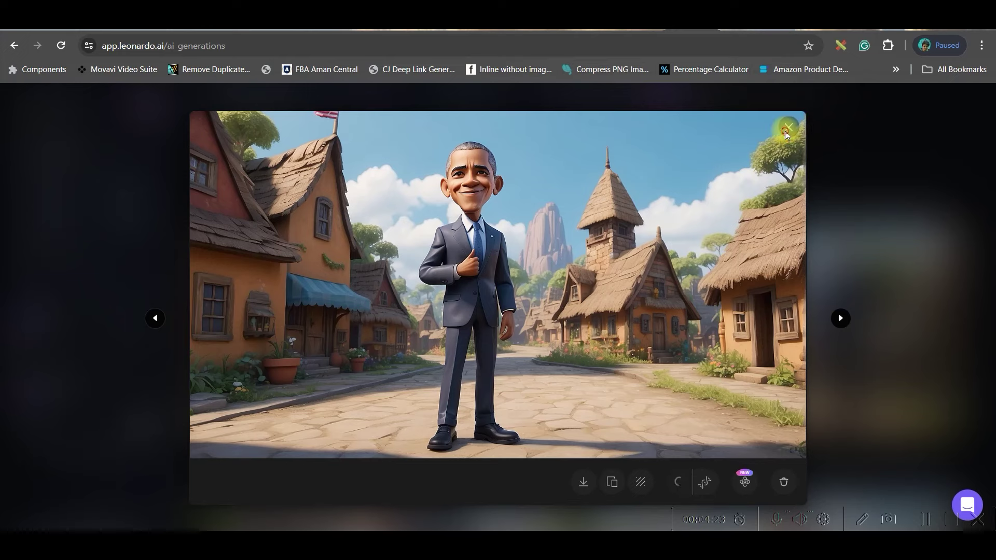
click(787, 131)
scroll(384, 353, down, 5)
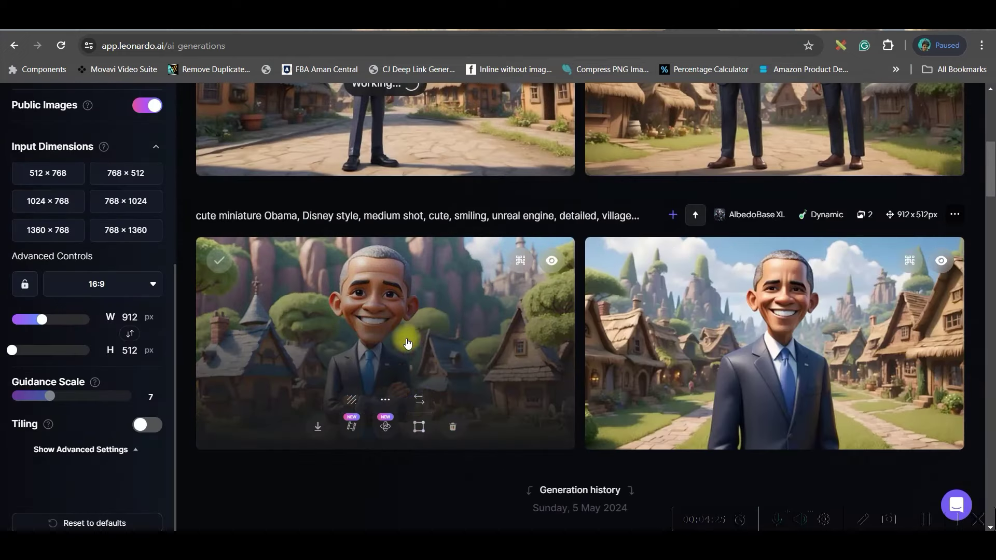
- View the finished Alchemy Smooth Upscaled Obama image
click(408, 340)
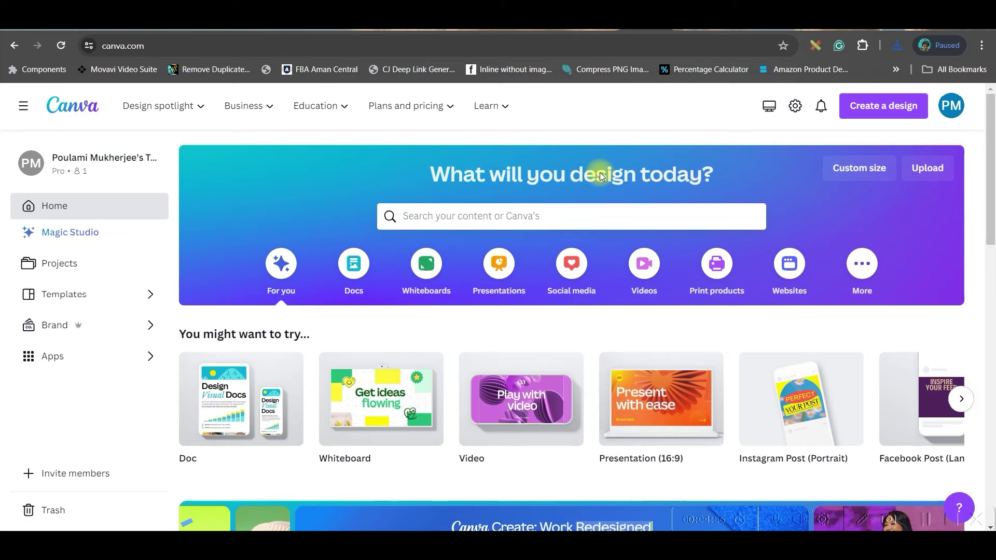
click(600, 216)
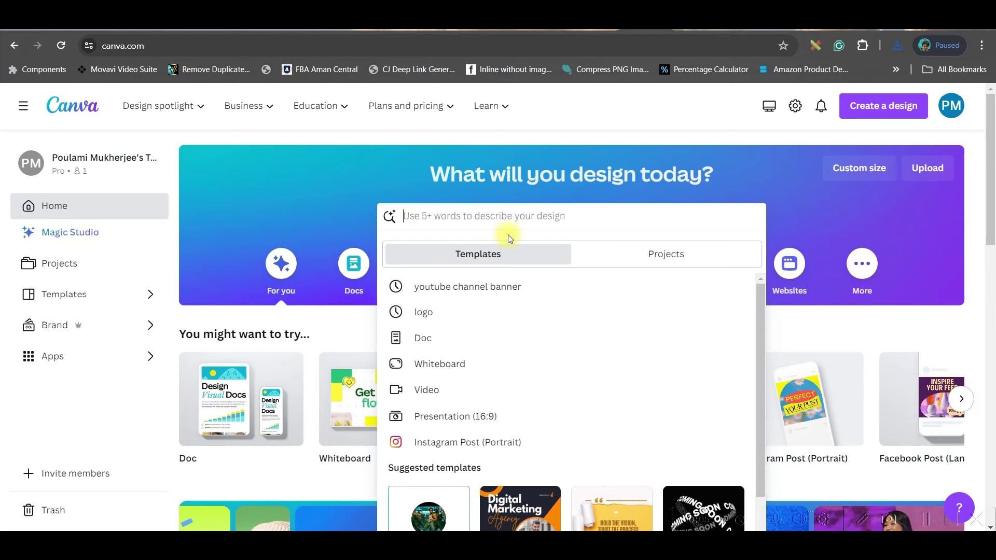
text(Y)
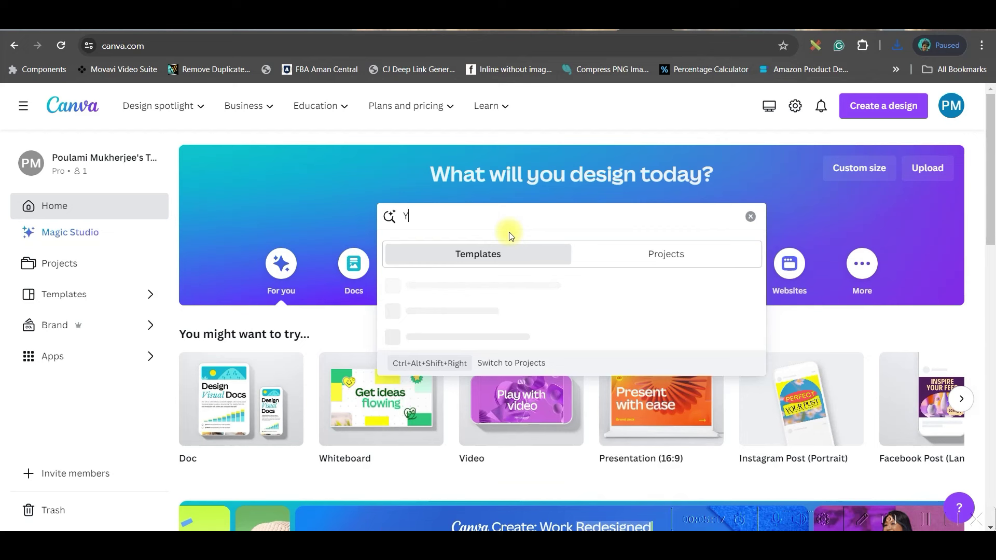
text(ouTub)
key(BackSpace)
key(BackSpace)
key(BackSpace)
key(BackSpace)
key(BackSpace)
key(BackSpace)
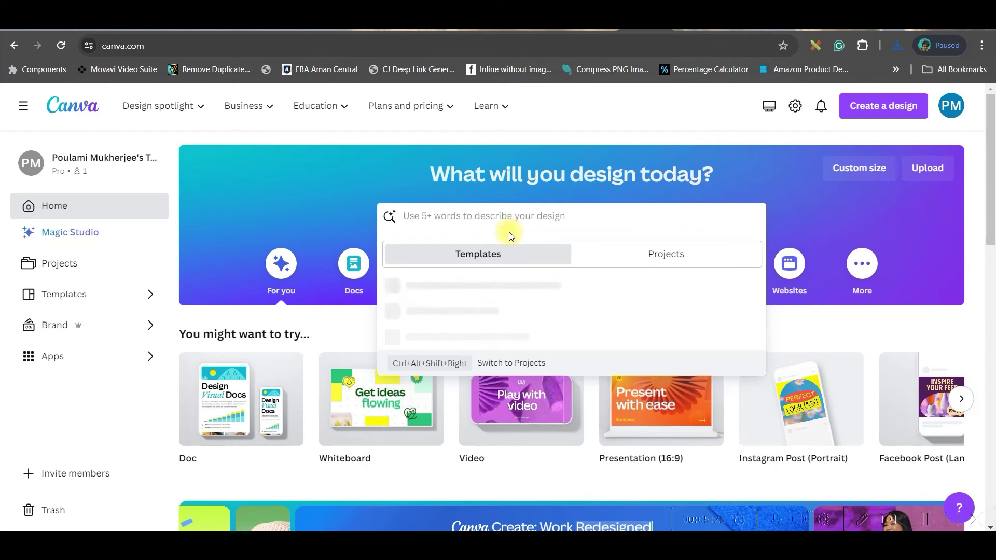
text(Video)
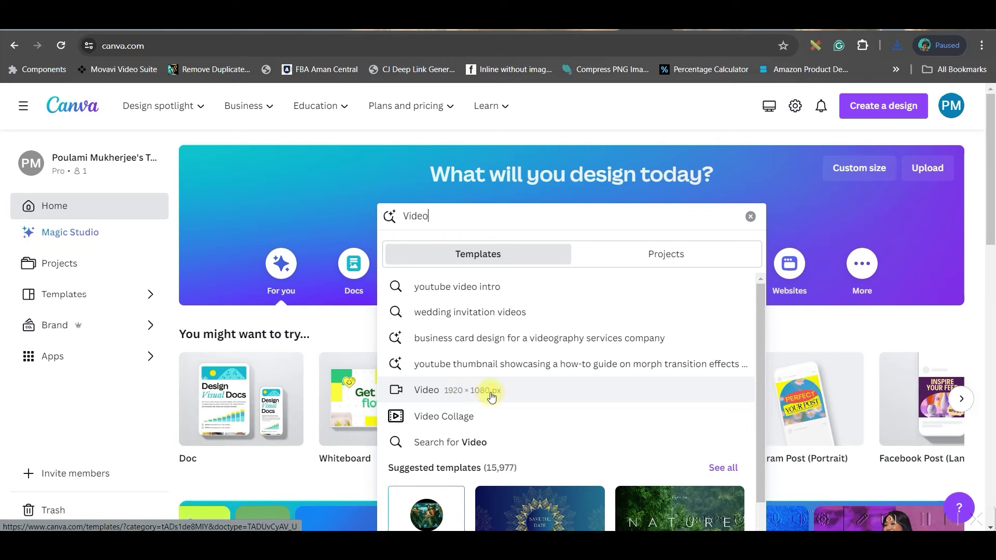
click(750, 218)
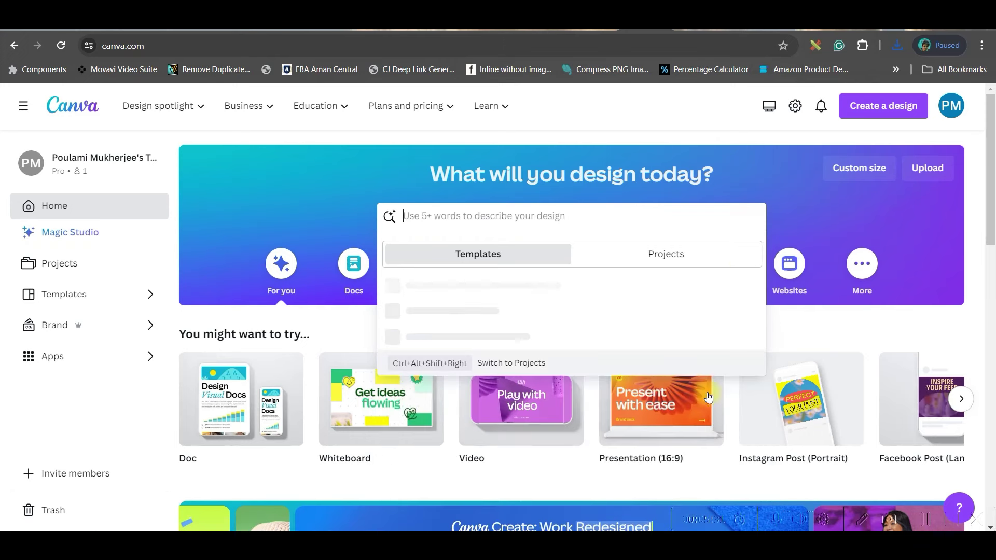
click(851, 214)
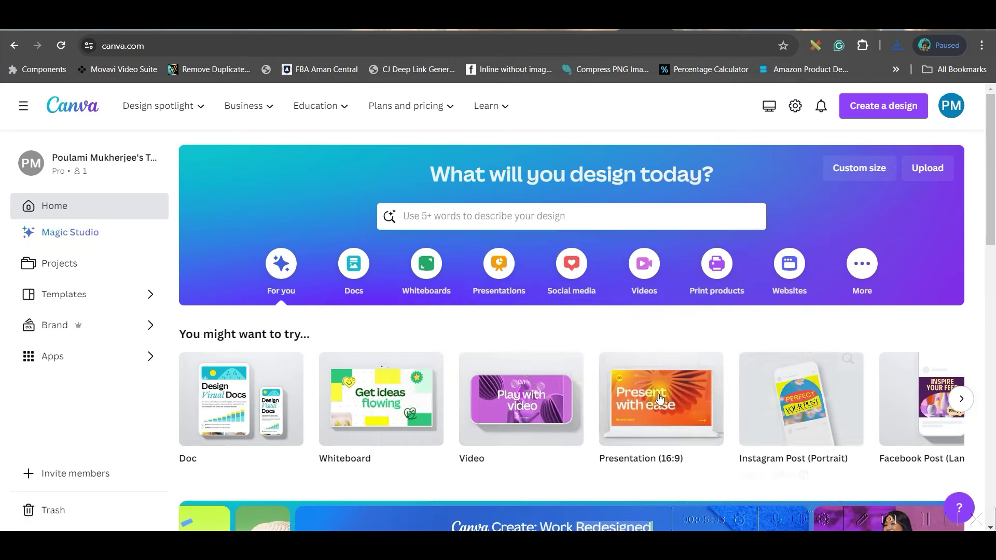
- Create a blank 1920×1080 video and add the cartoon politician image uploaded from POLITICIANS
click(511, 389)
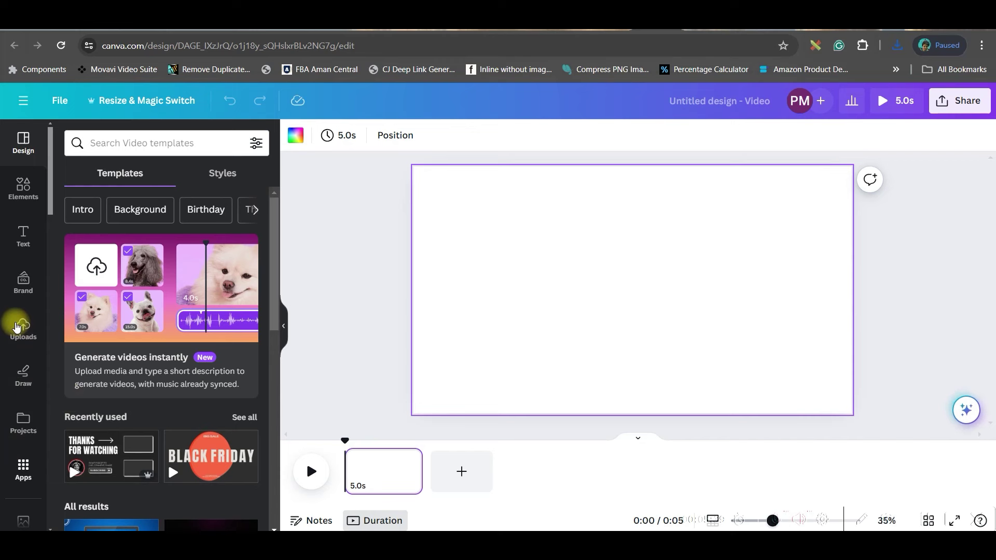
click(23, 329)
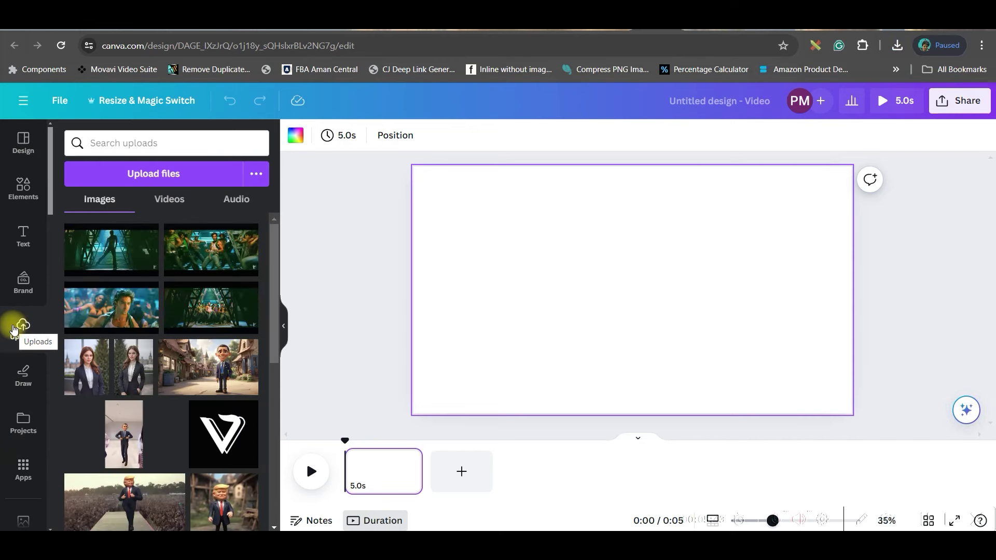
click(159, 180)
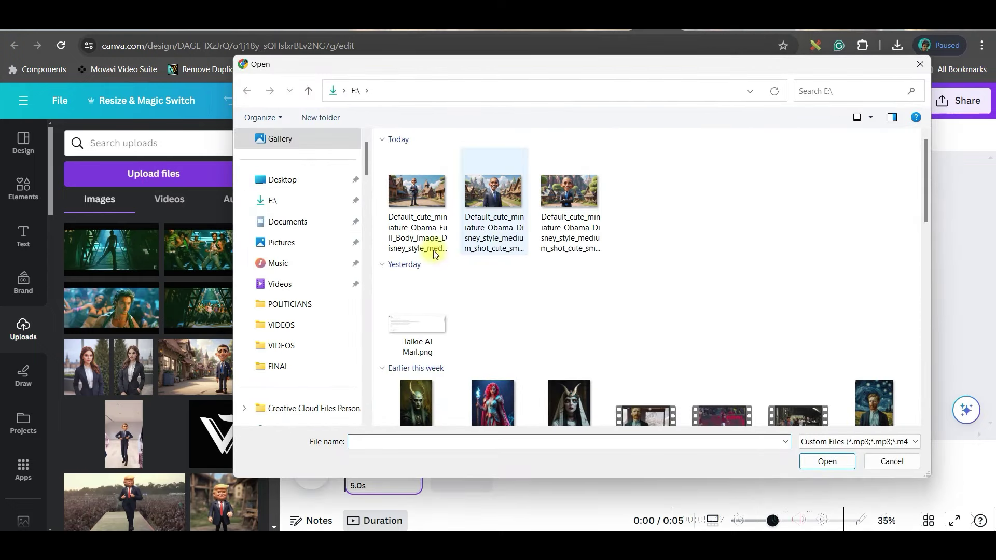
click(291, 312)
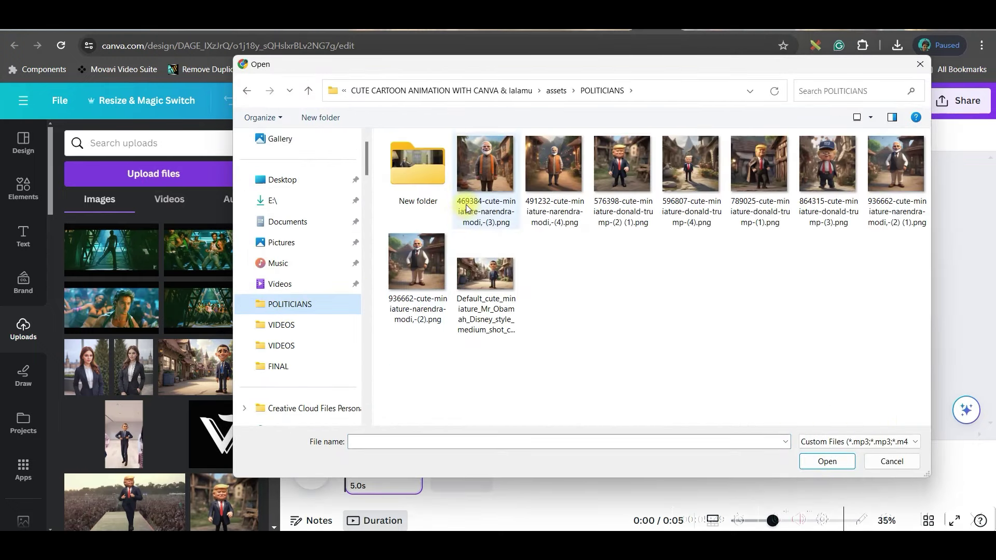
double_click(896, 164)
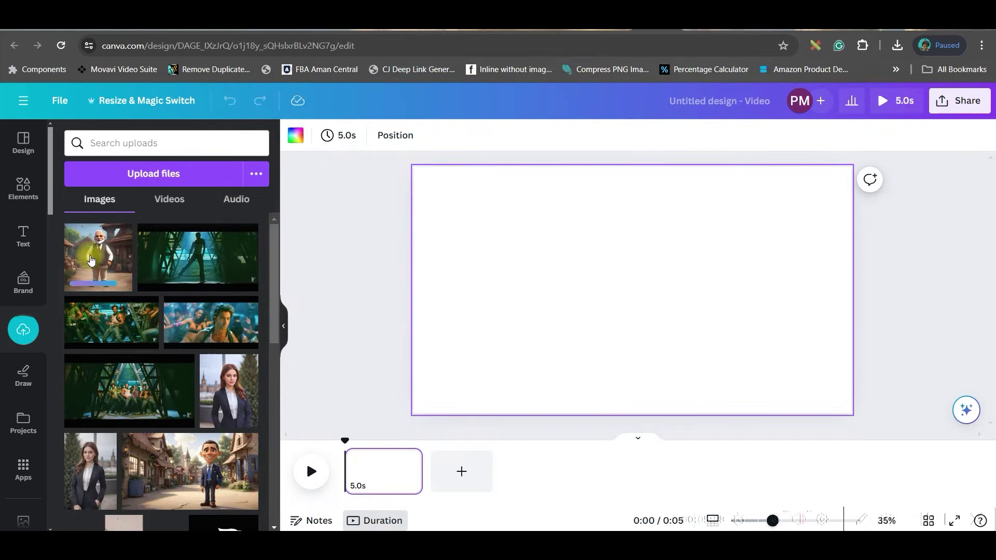
click(91, 259)
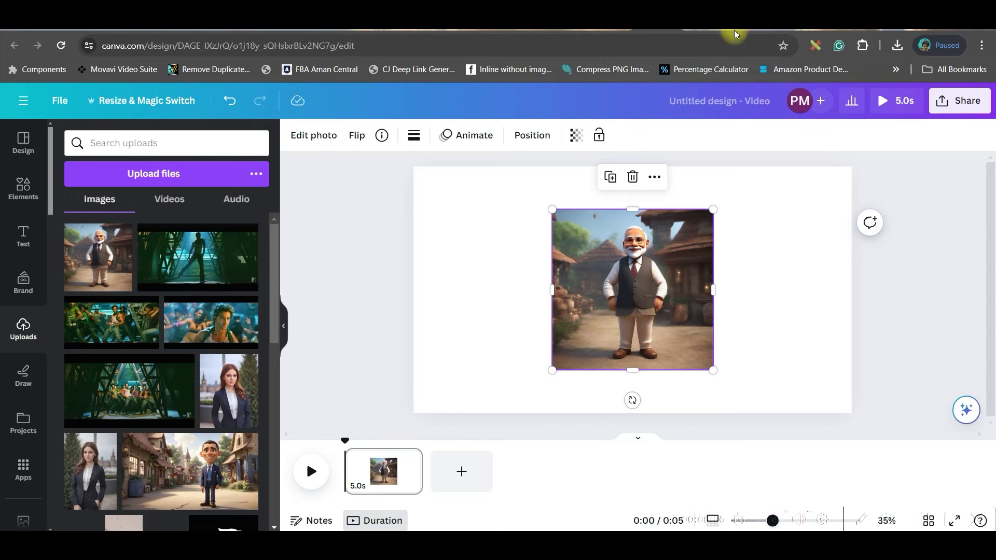
click(709, 31)
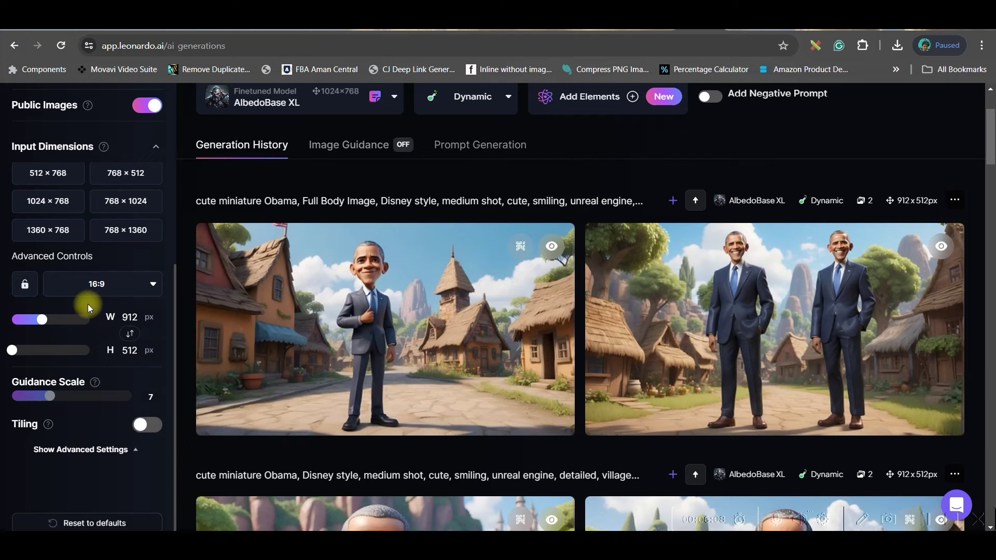
click(117, 284)
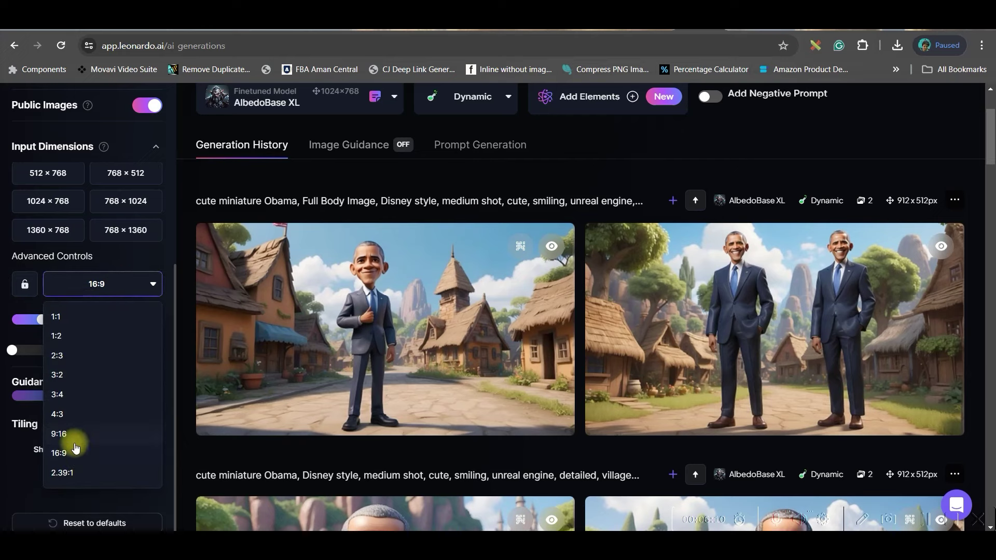
click(347, 319)
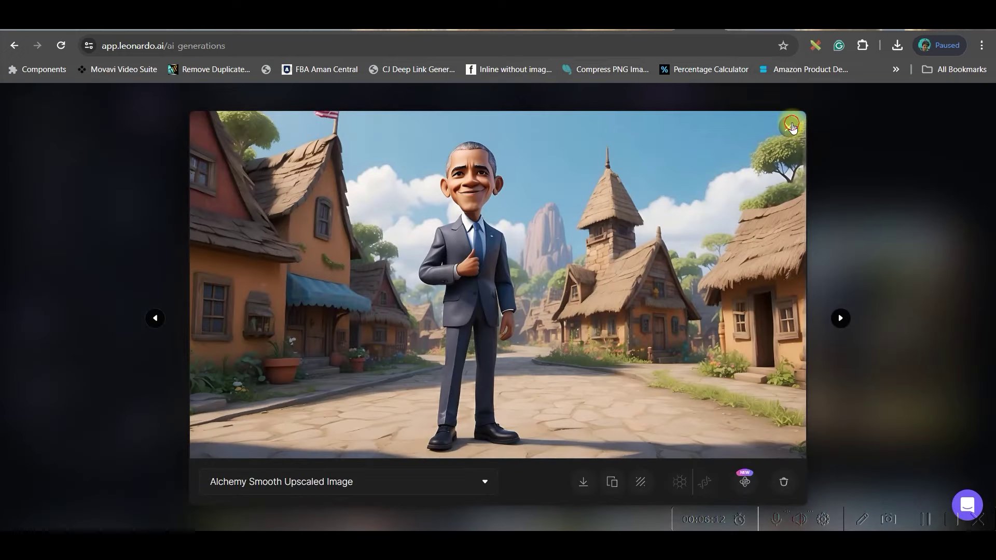
click(787, 125)
click(657, 28)
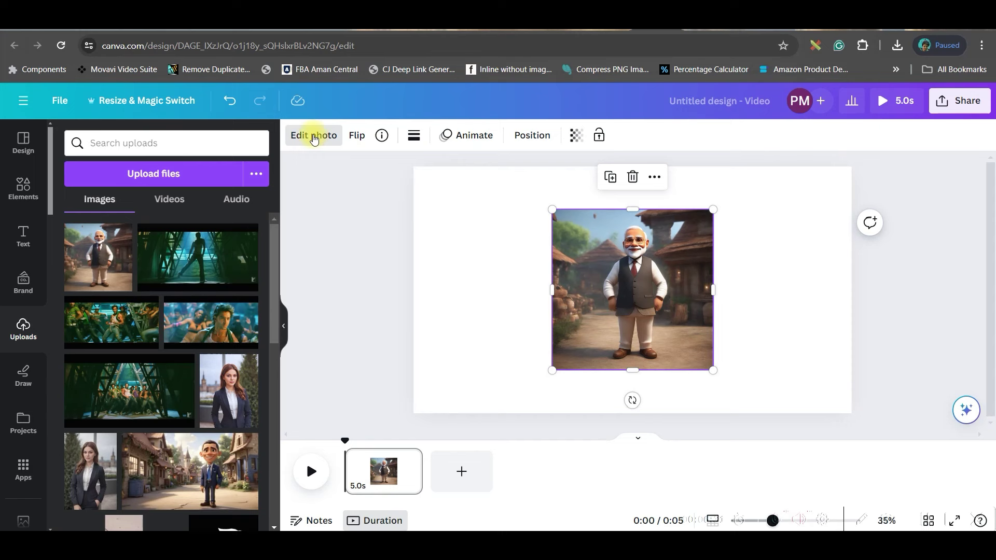
- Open Edit photo options (effects, filters, Magic Studio) for the politician image
click(314, 136)
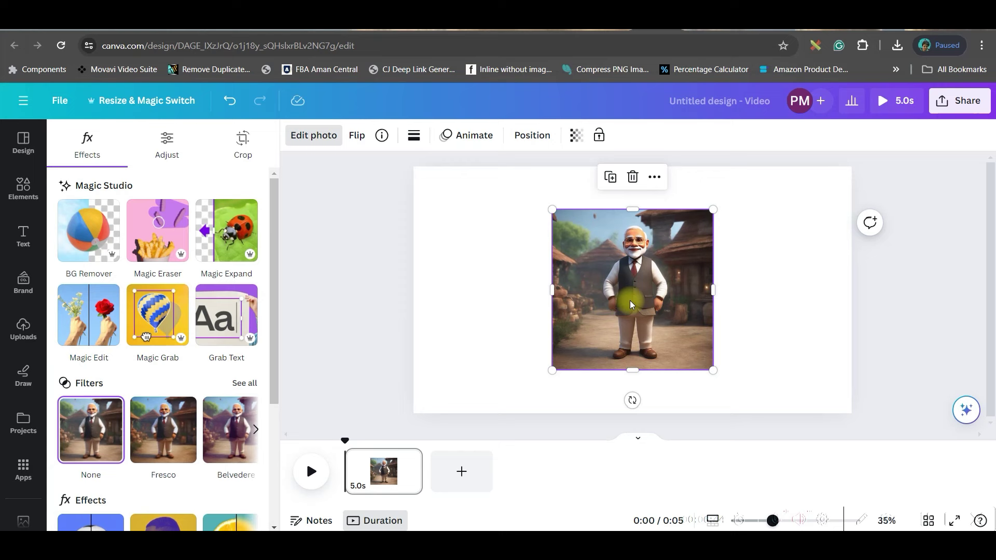
- Search Wonder AI for 'messi', view the second cute miniature Messi result, then return to Canva
key(ctrl+Tab)
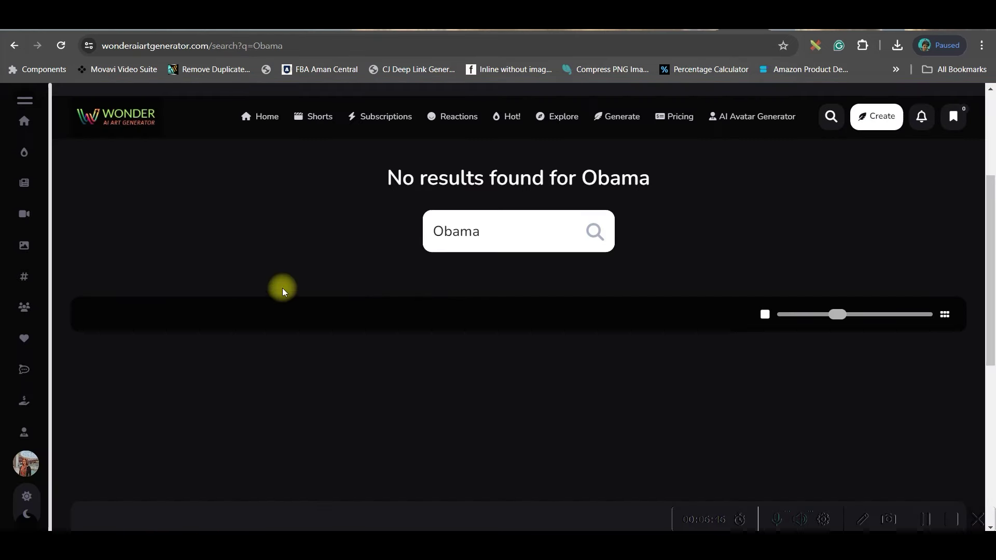
double_click(539, 234)
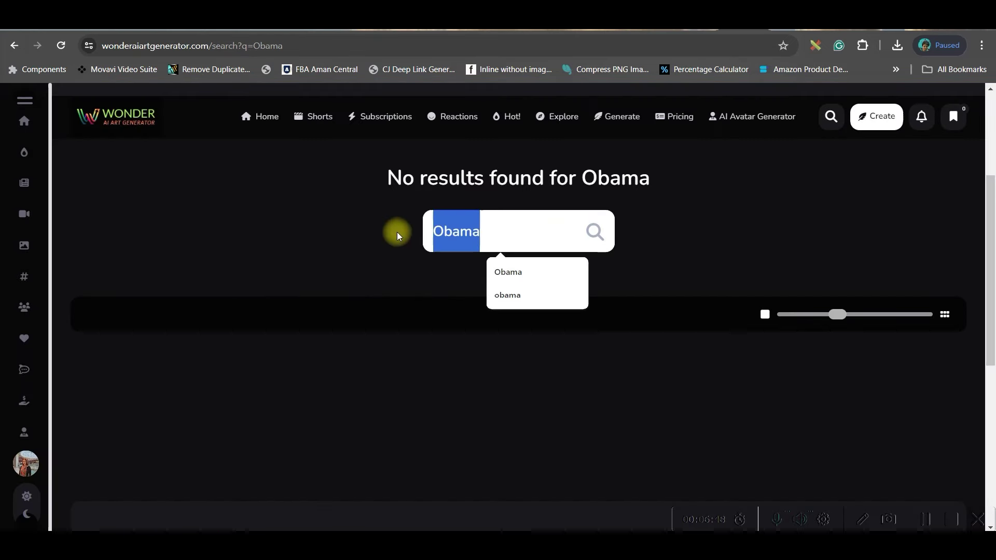
text(m)
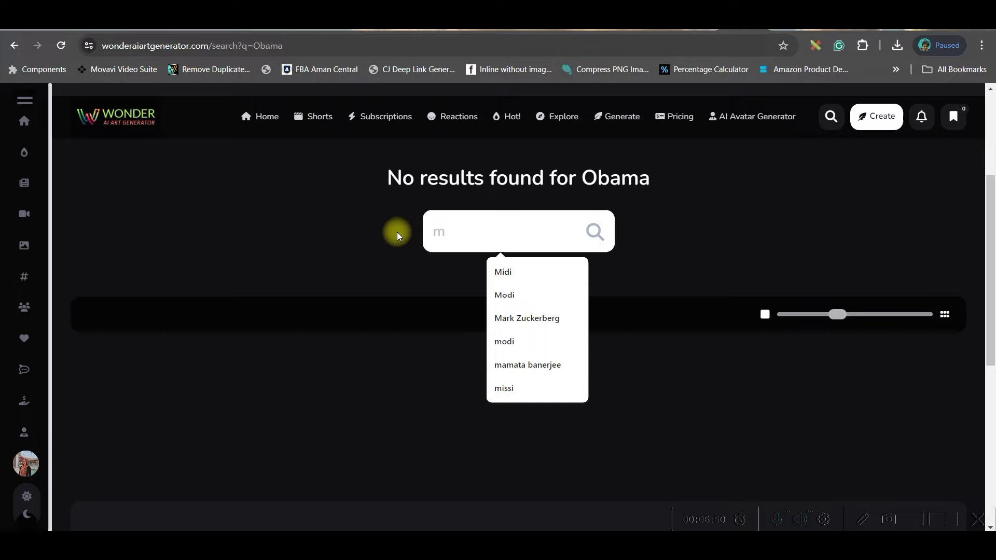
text(essi)
key(Return)
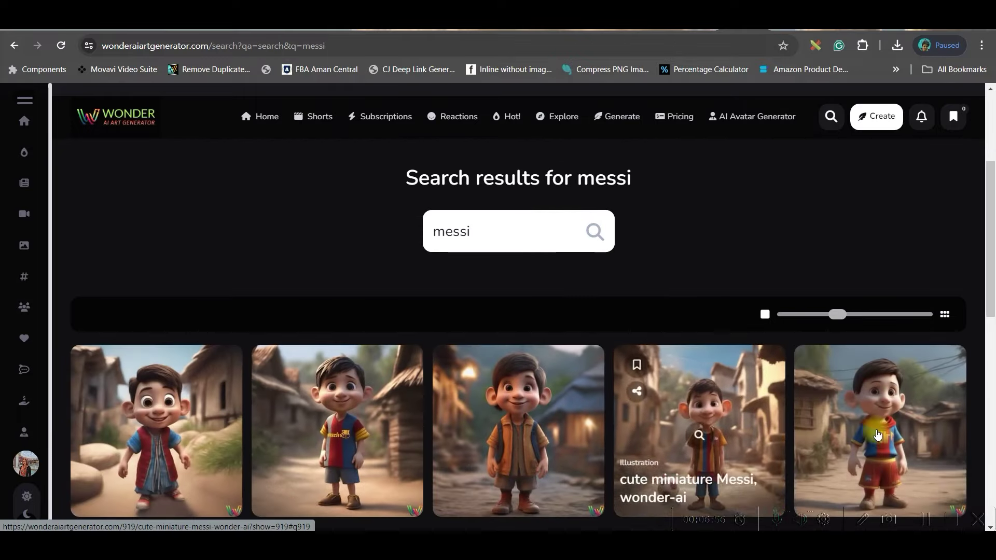
scroll(878, 435, down, 2)
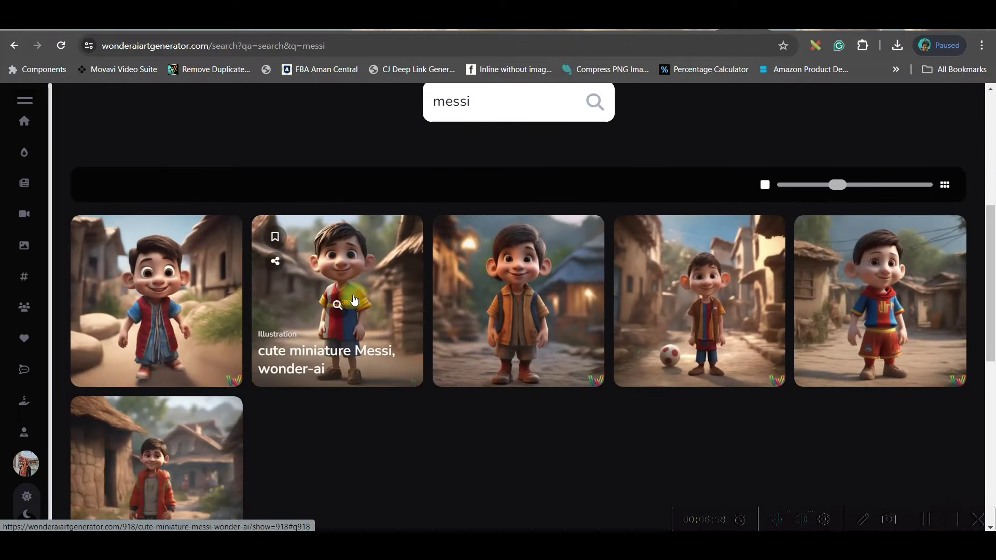
click(358, 300)
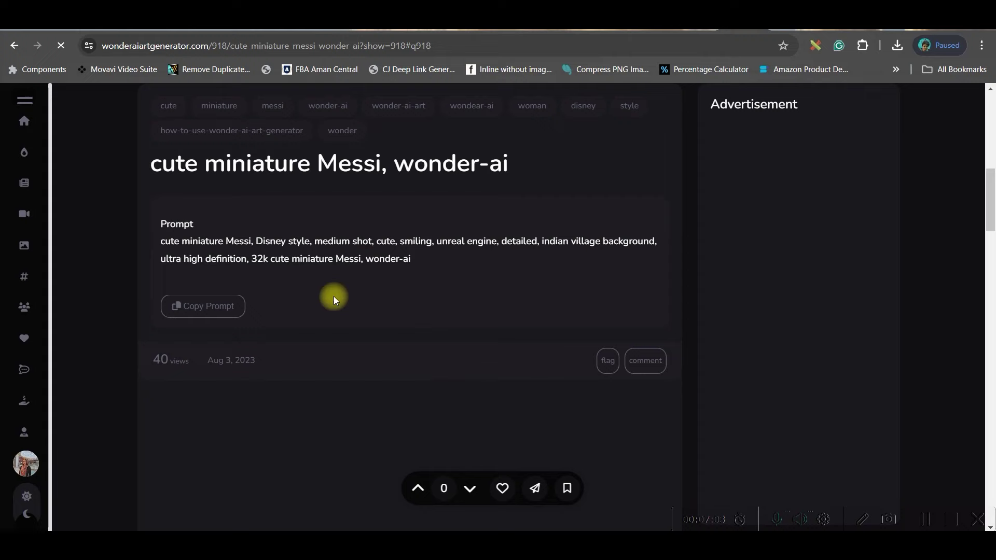
scroll(334, 297, up, 5)
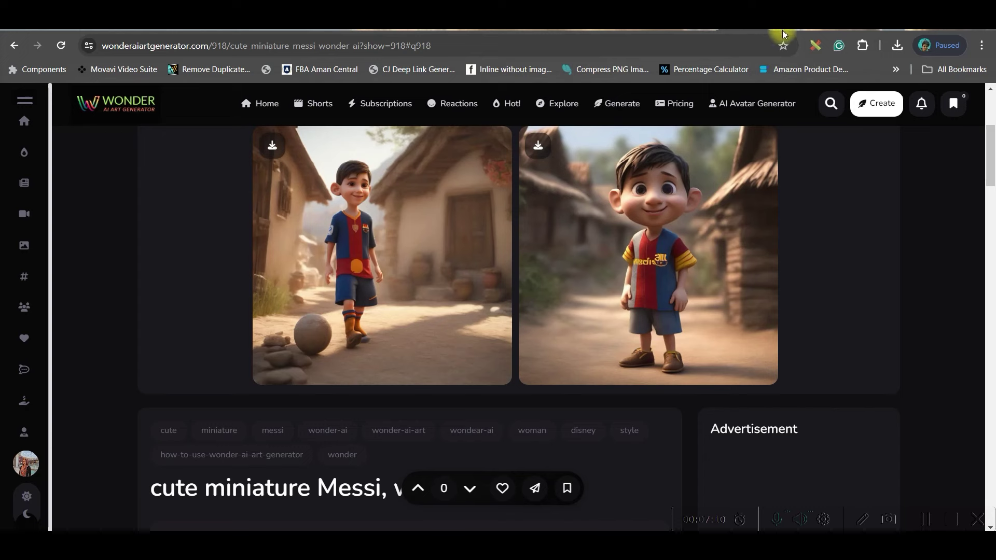
click(666, 30)
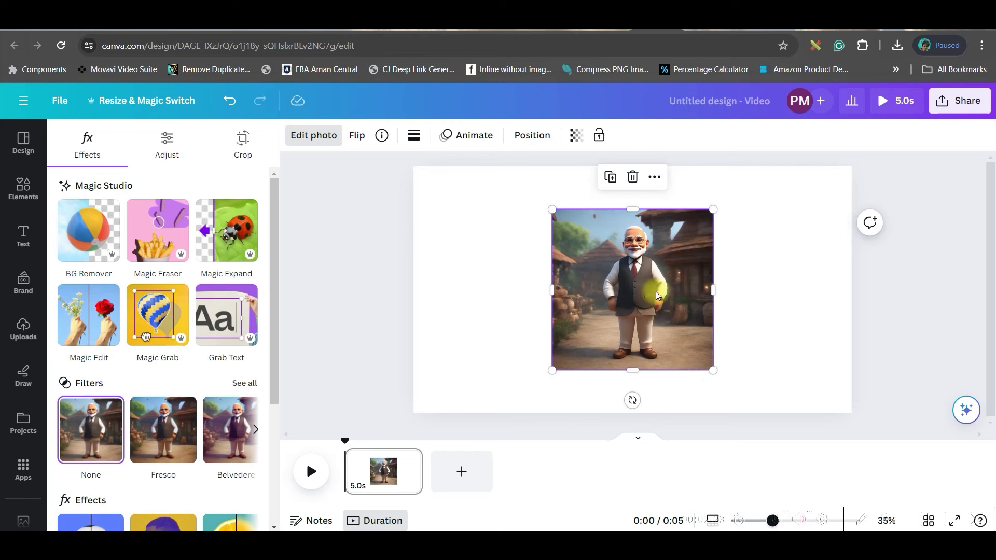
click(245, 385)
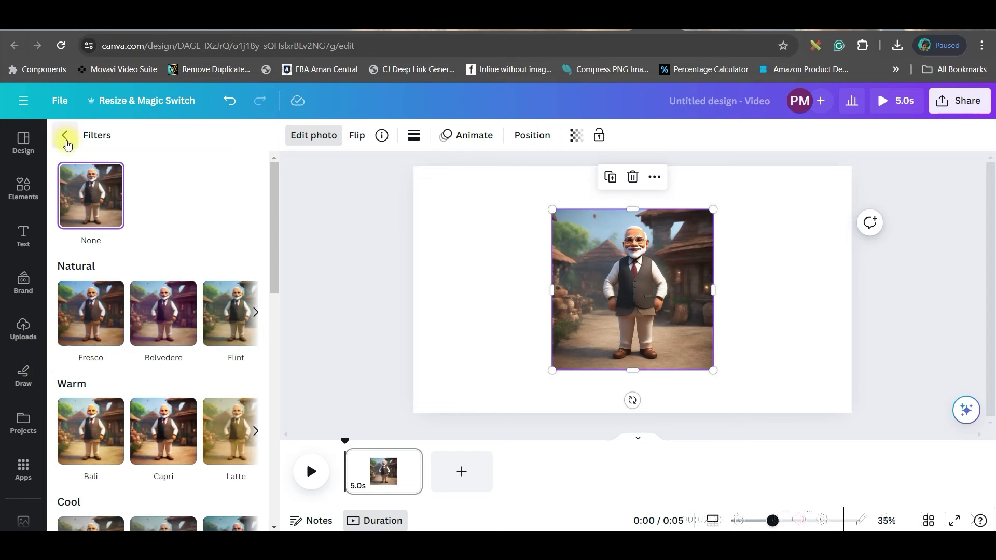
click(65, 138)
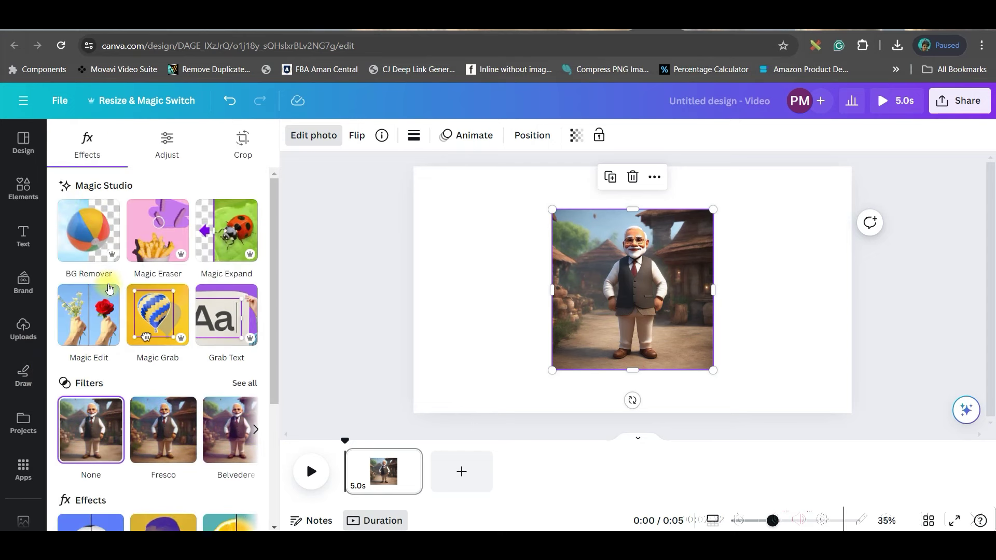
click(323, 137)
click(322, 134)
scroll(88, 443, down, 1)
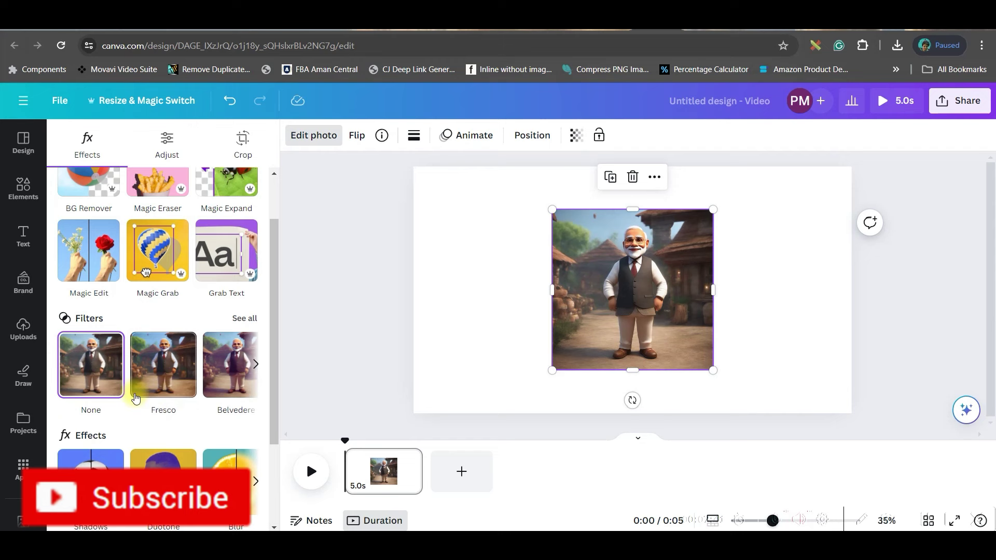
scroll(232, 332, up, 1)
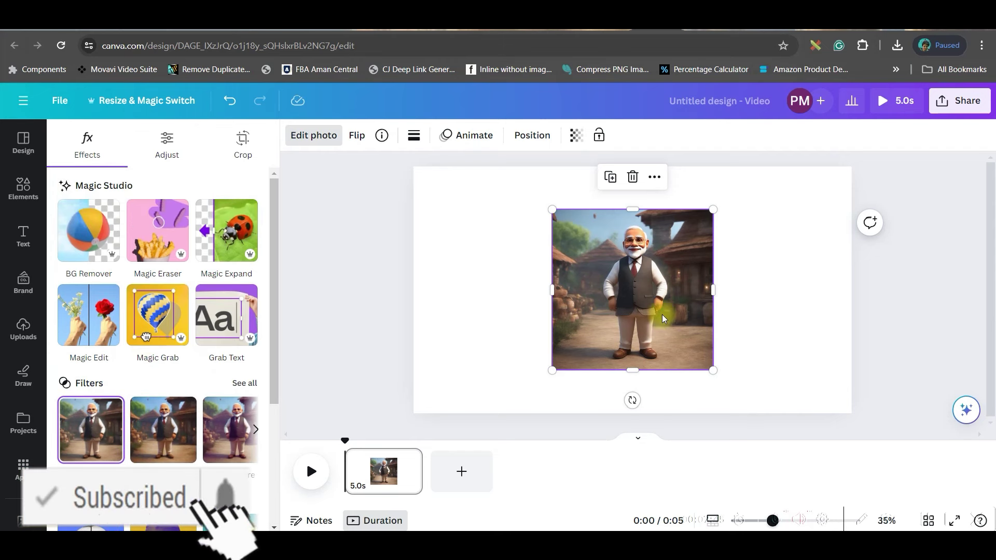
- Magic Expand the character photo to the Whole Page size and generate the expansions
click(232, 239)
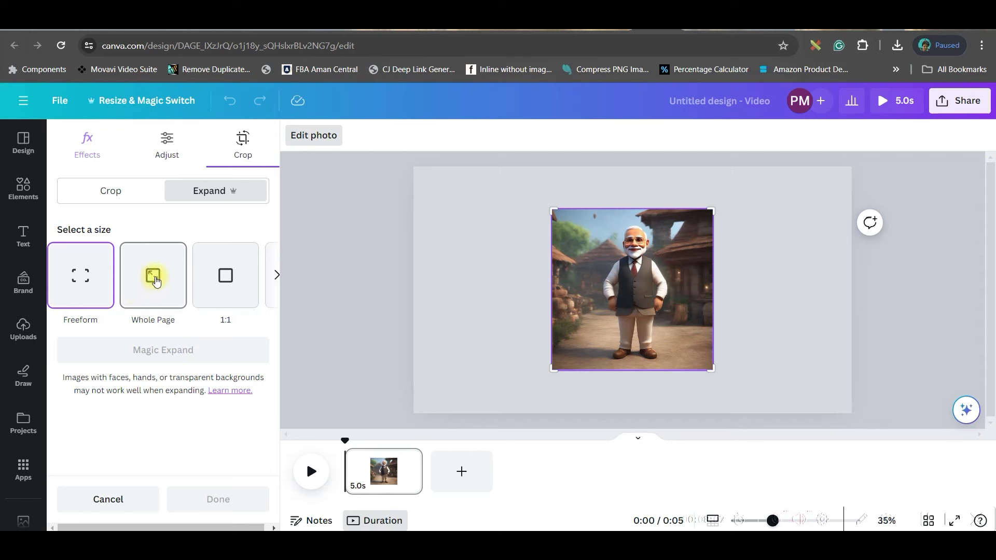
click(274, 275)
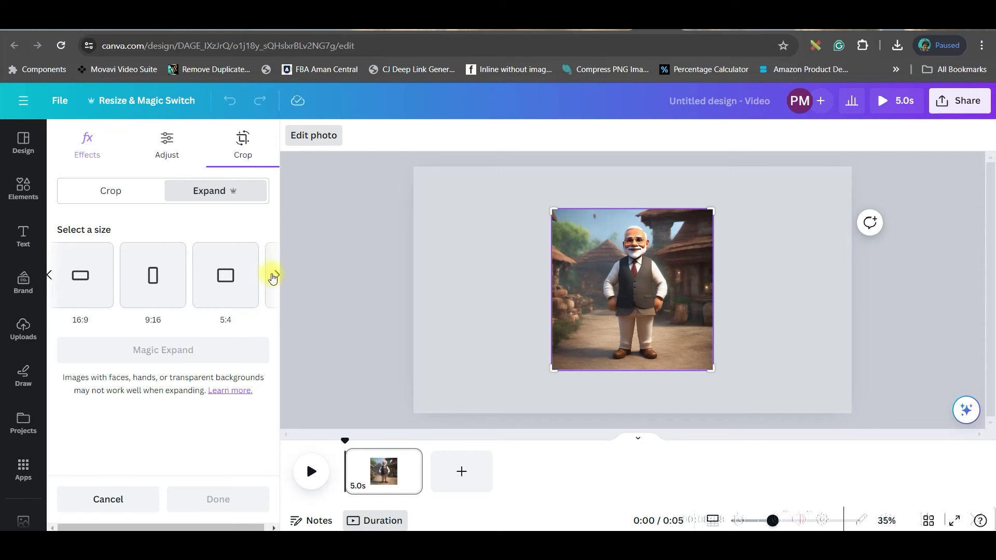
click(53, 275)
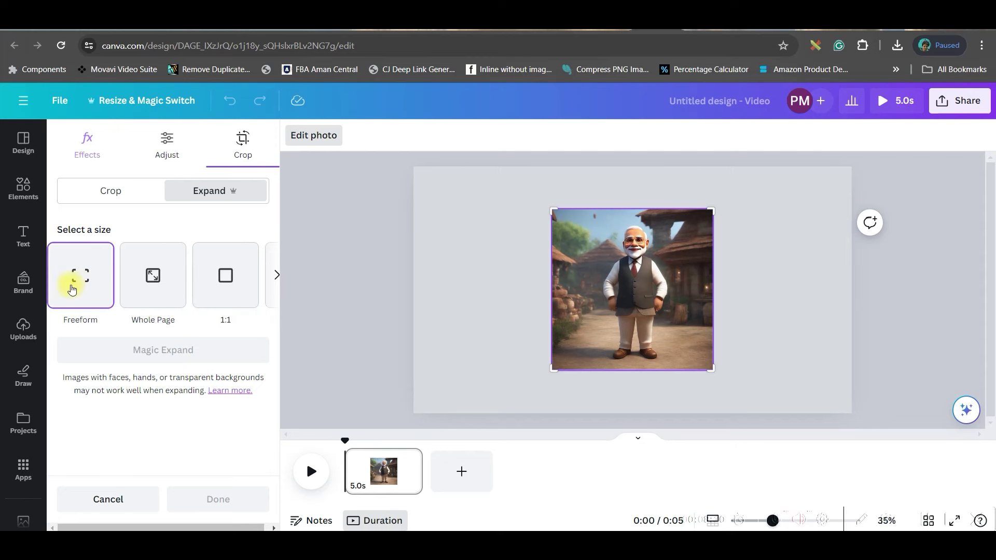
click(156, 285)
click(184, 352)
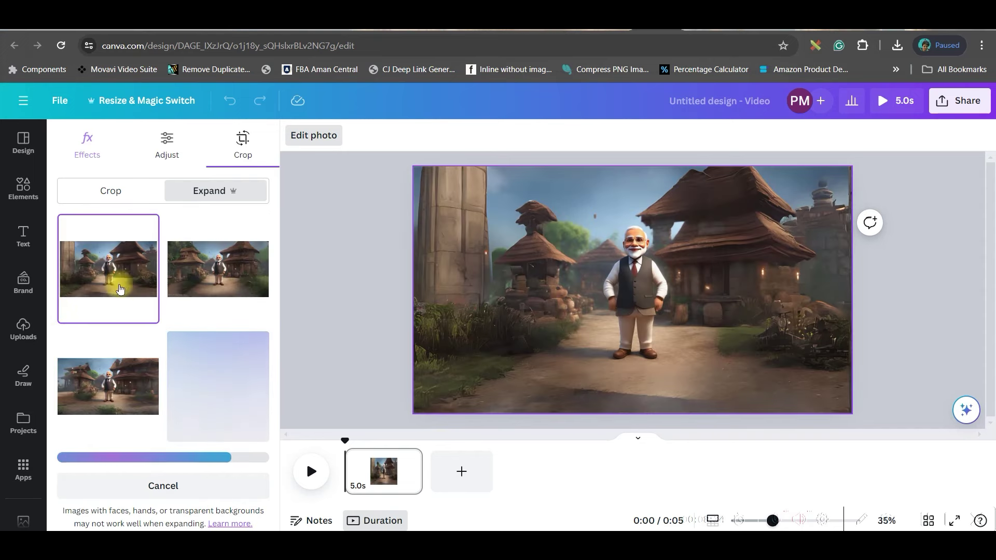
- Compare the expanded results and apply the one with the stone pillar on the left
click(218, 269)
click(159, 374)
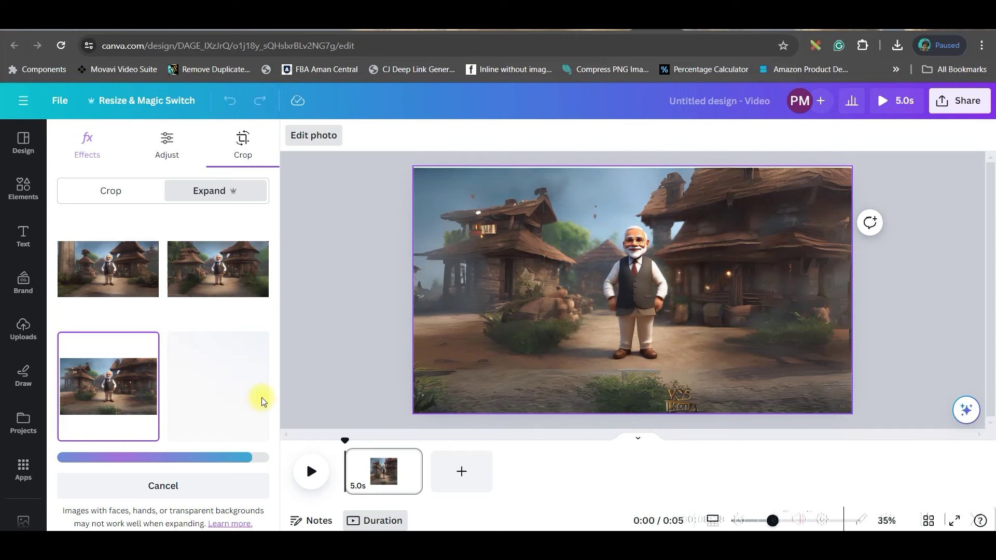
click(234, 281)
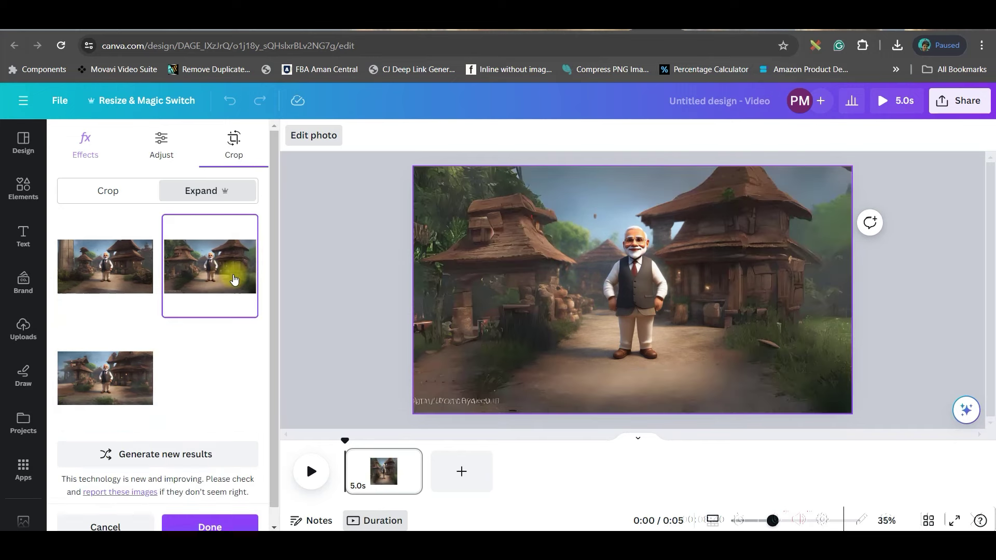
click(198, 379)
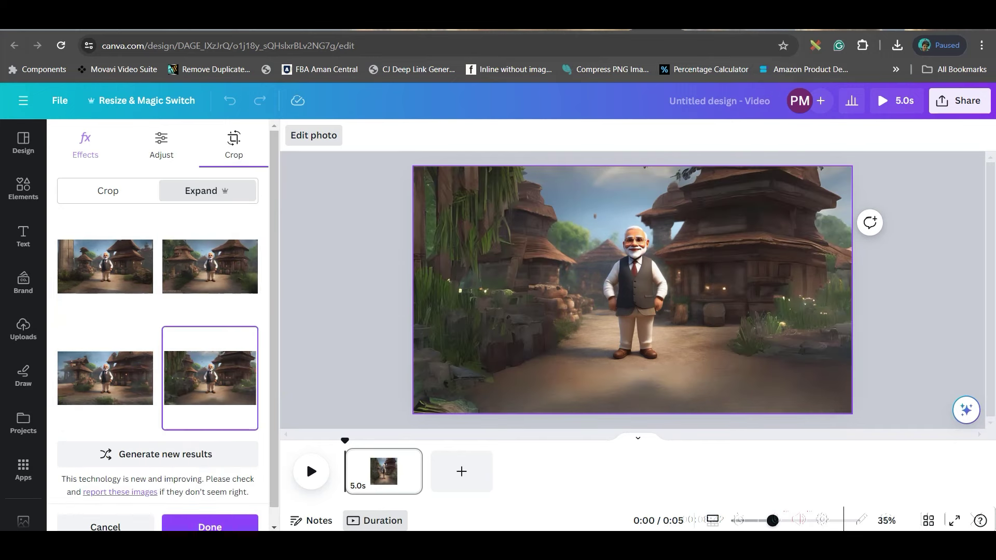
click(119, 275)
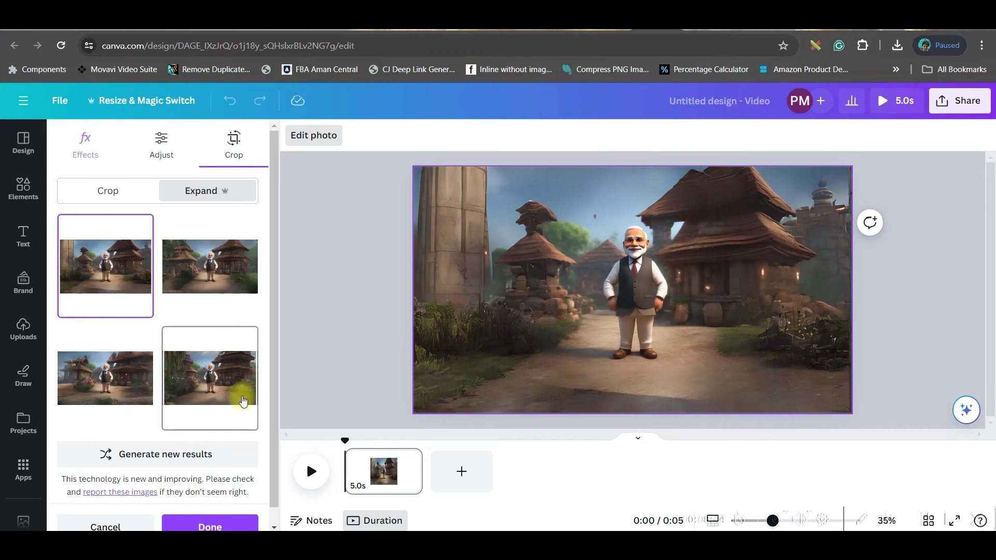
click(208, 397)
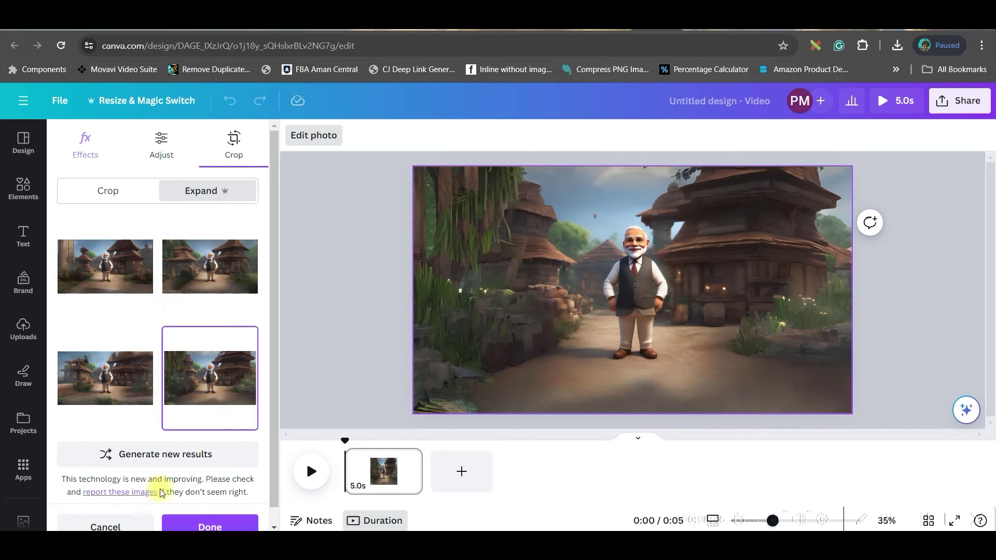
click(83, 272)
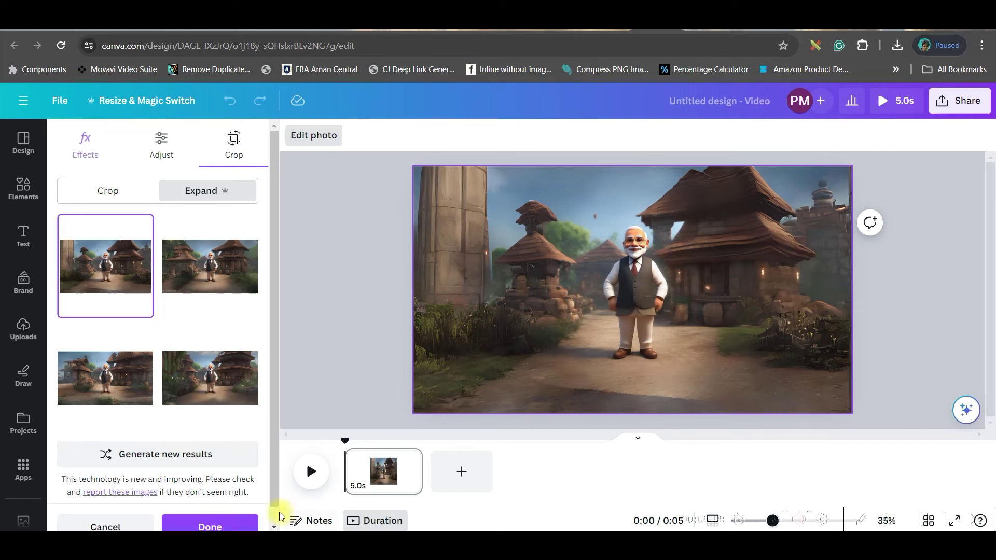
click(236, 524)
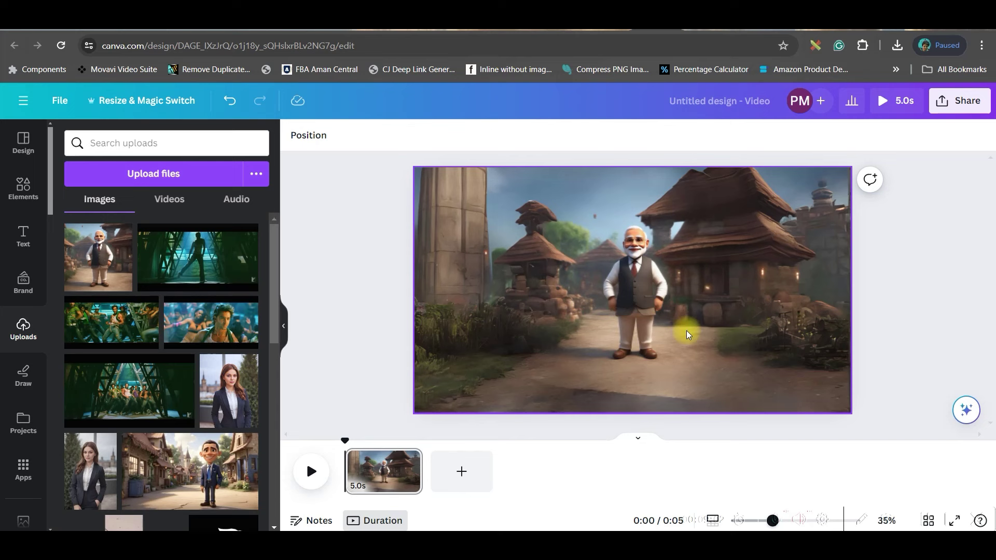
- Enlarge the expanded village image from its top-left corner until it overflows the page edges
click(663, 311)
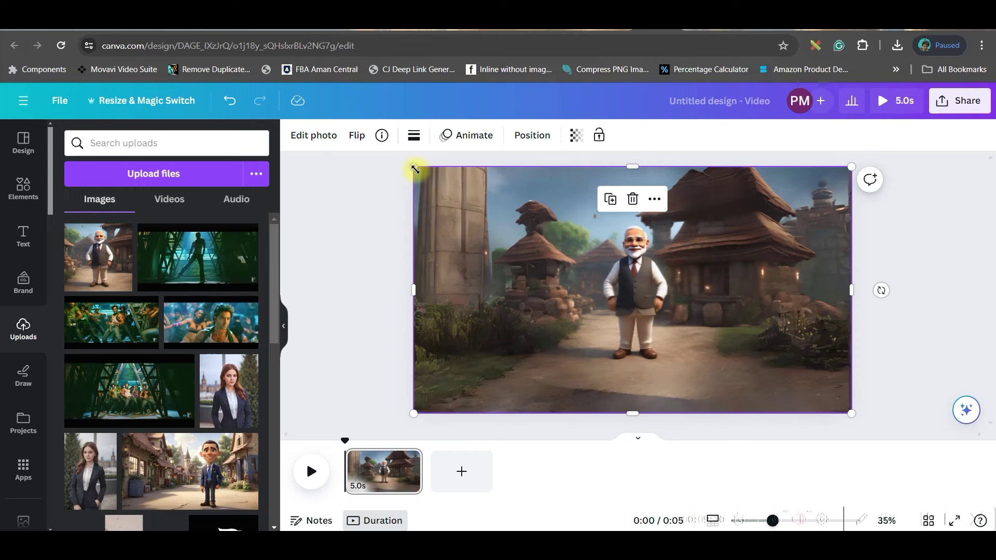
mouse_move(414, 169)
mouse_down()
mouse_move(326, 136)
mouse_move(396, 184)
mouse_move(406, 188)
mouse_move(412, 174)
mouse_up()
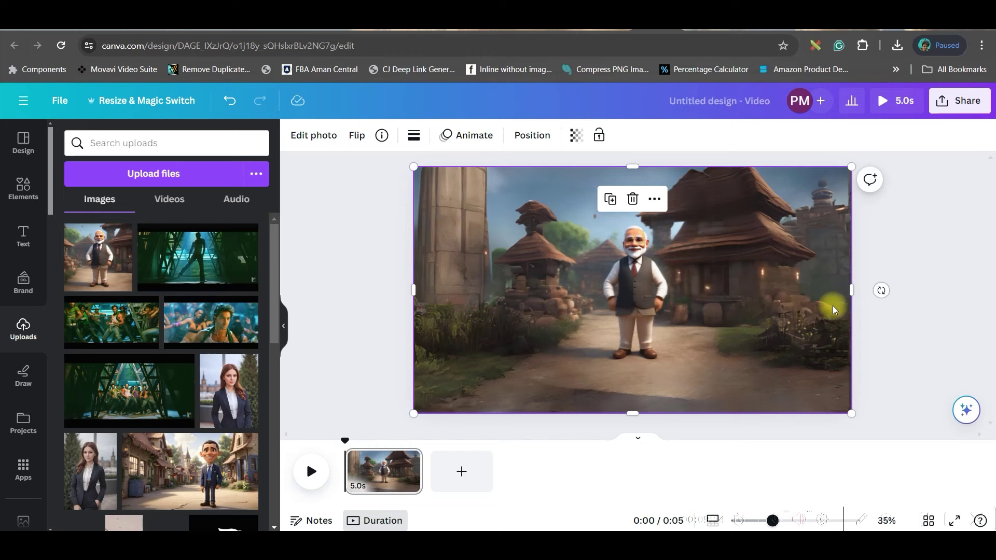
- Lift the politician out as its own element and enlarge it to nearly full height, centred
click(310, 139)
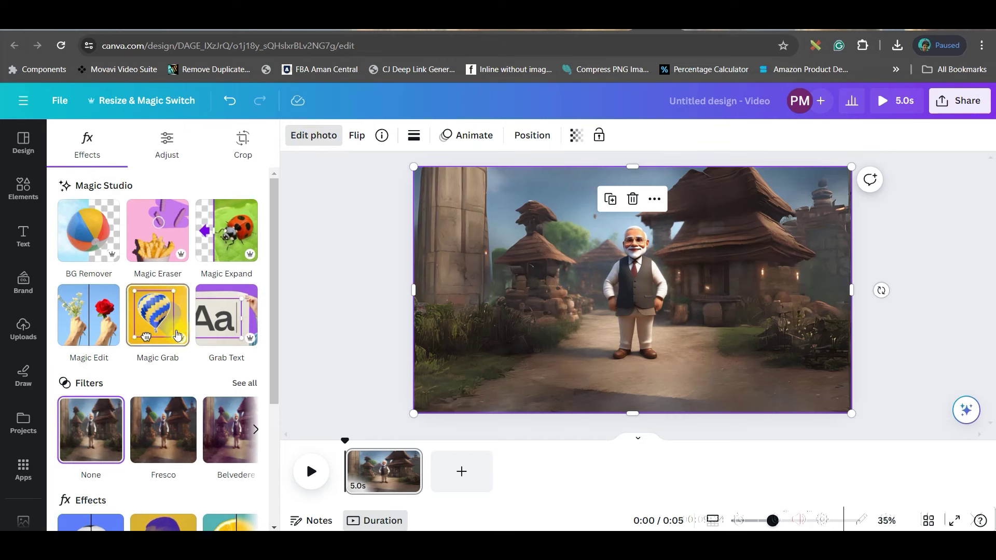
click(164, 320)
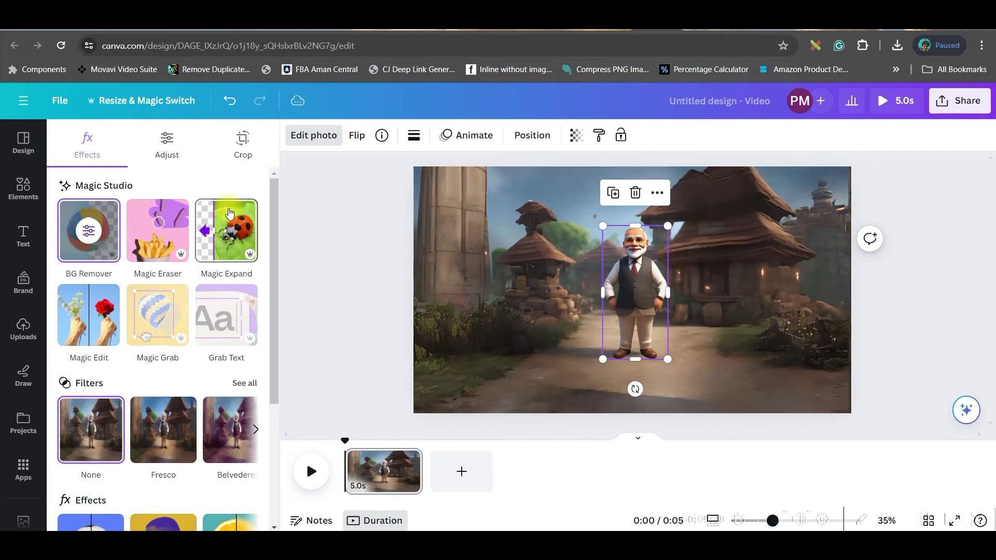
mouse_move(644, 297)
mouse_down()
mouse_move(613, 292)
mouse_move(664, 289)
mouse_move(601, 289)
mouse_move(638, 279)
mouse_up()
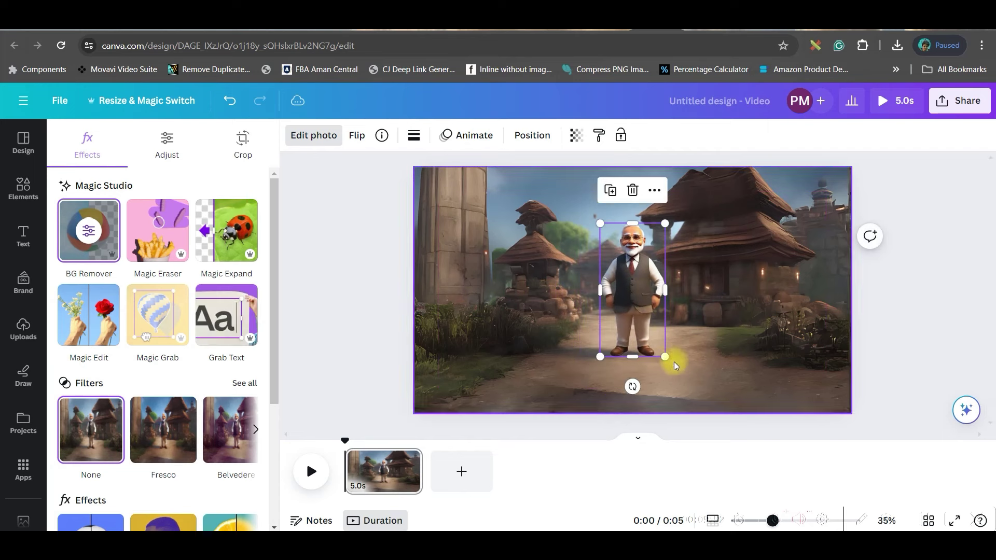
drag(665, 357, 667, 335)
drag(592, 211, 548, 184)
drag(634, 270, 630, 274)
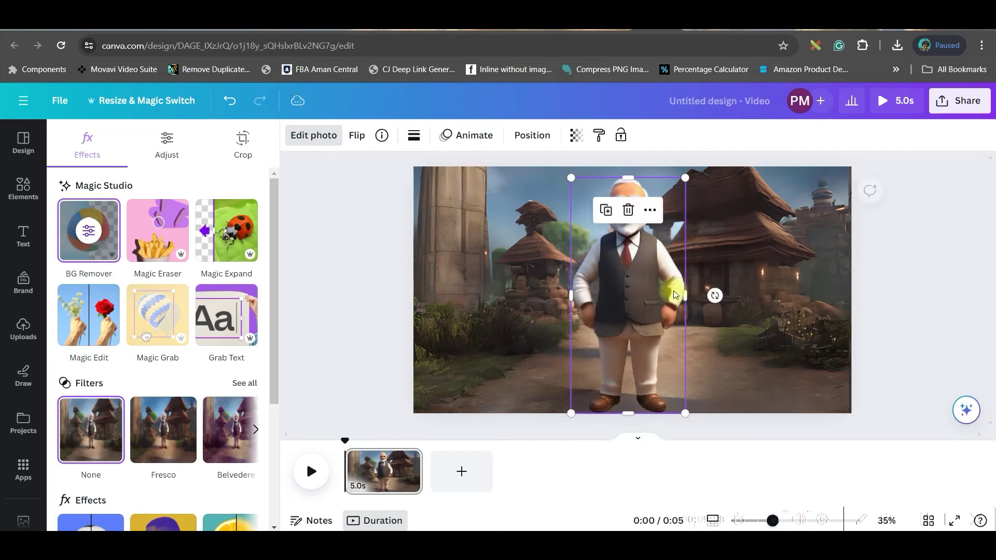
click(889, 280)
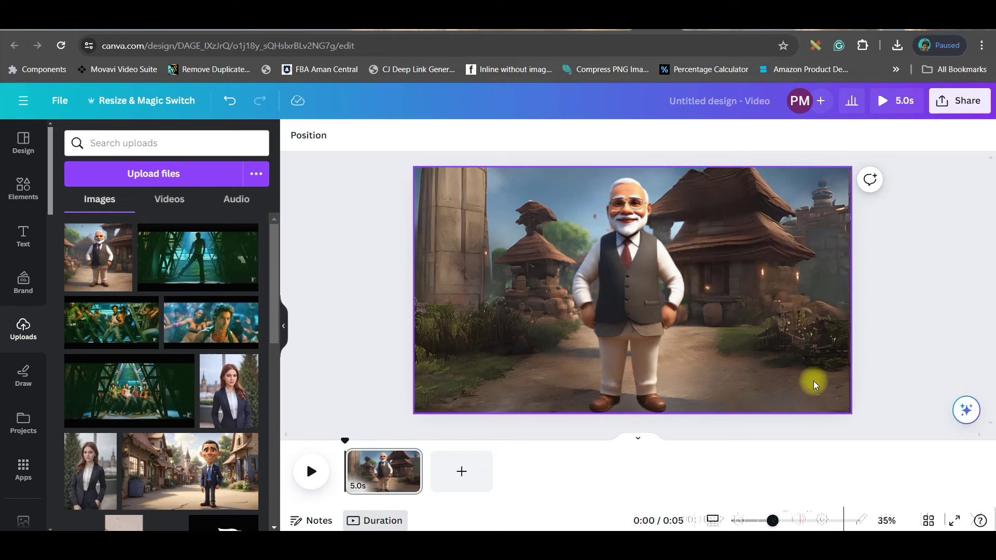
- Set the download to PNG at 1,920 × 1,080 px and toggle transparent background
click(954, 100)
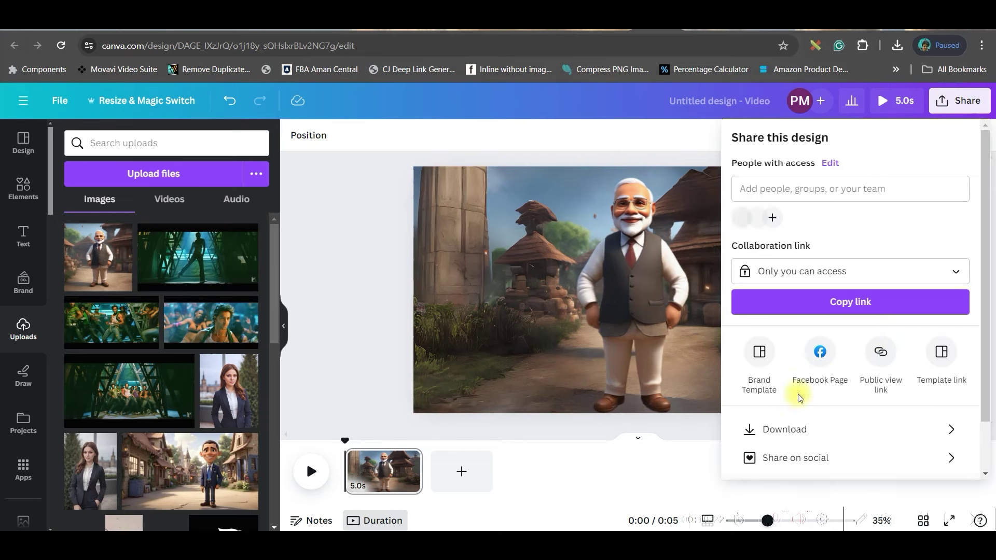
click(765, 431)
click(869, 193)
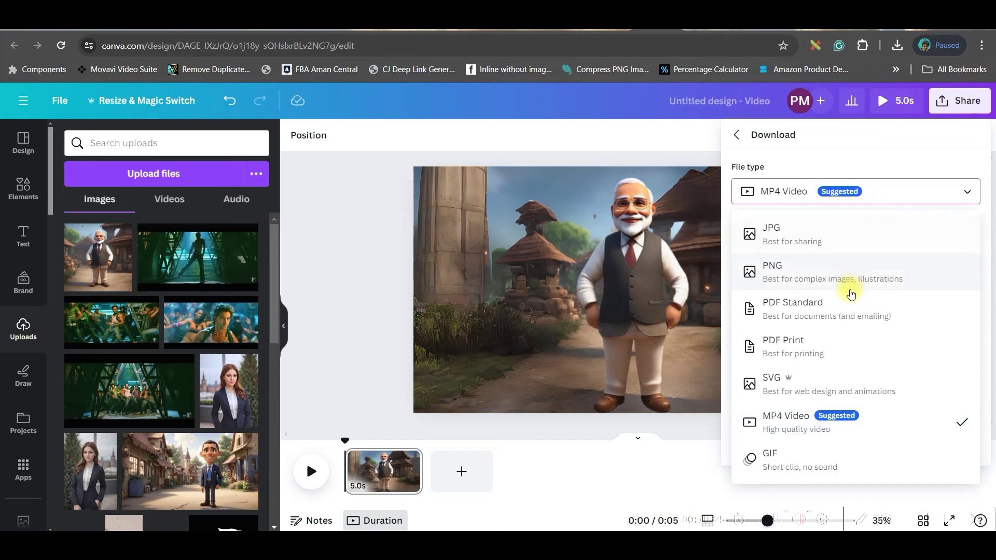
click(846, 284)
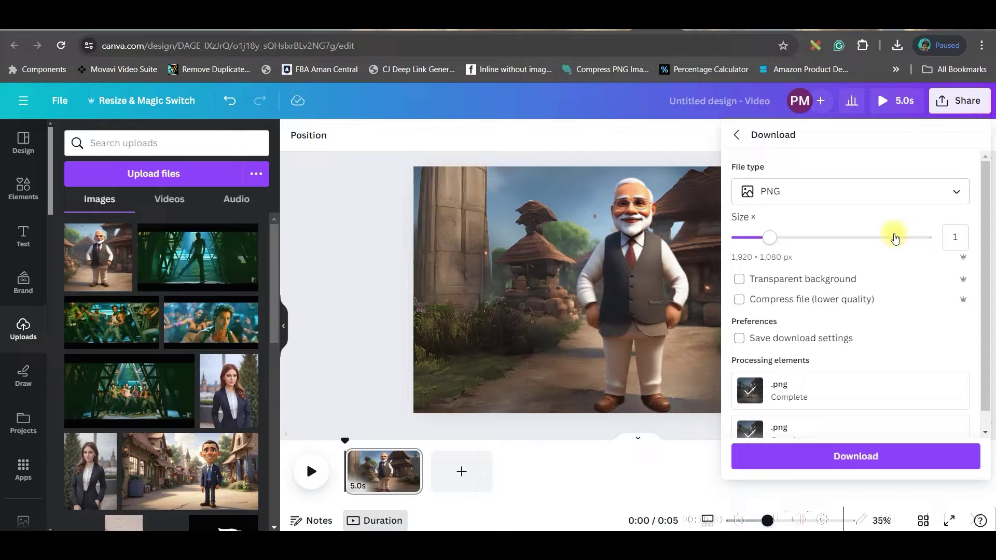
click(809, 283)
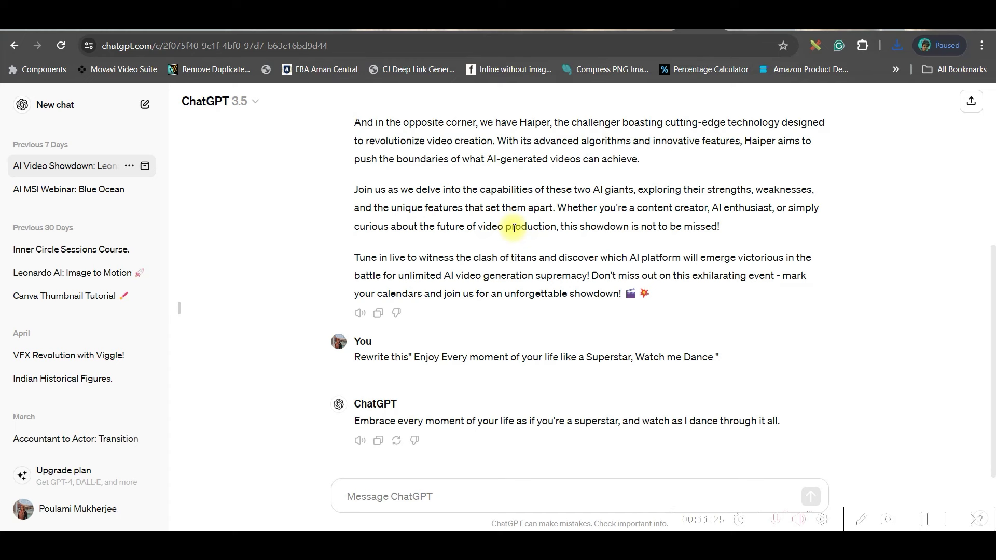
- Paste the rewrite prompt into ChatGPT, copy the reworded superstar line, and return to Canva
click(389, 495)
text(Rewrite this" Enjoy Every moment of your life like a Superstar, Watch me Dance ")
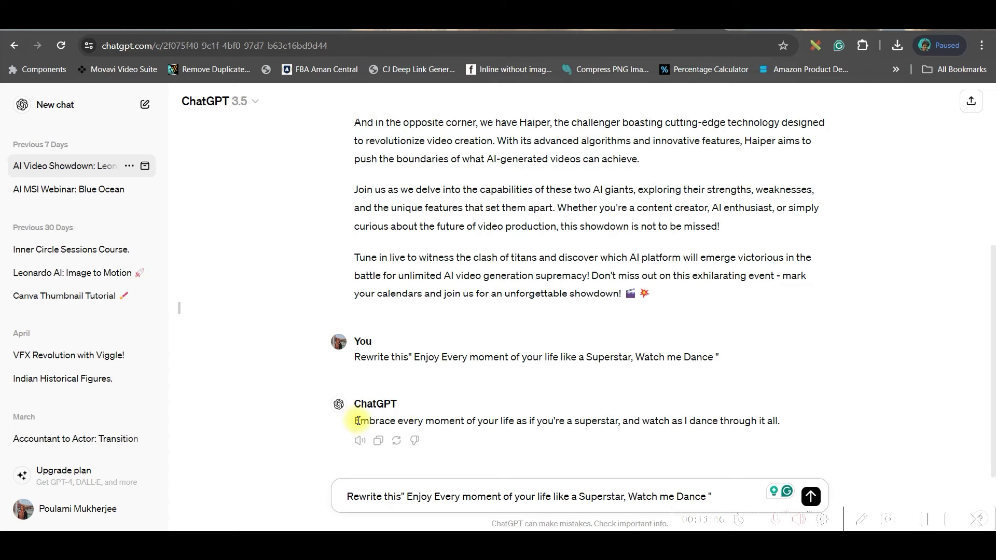
drag(357, 421, 540, 421)
click(540, 425)
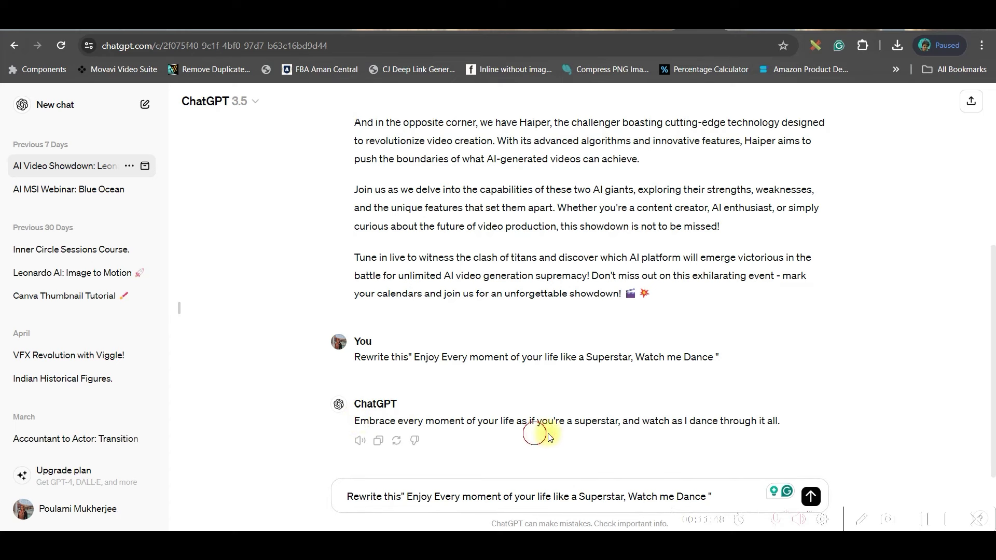
drag(827, 429, 357, 418)
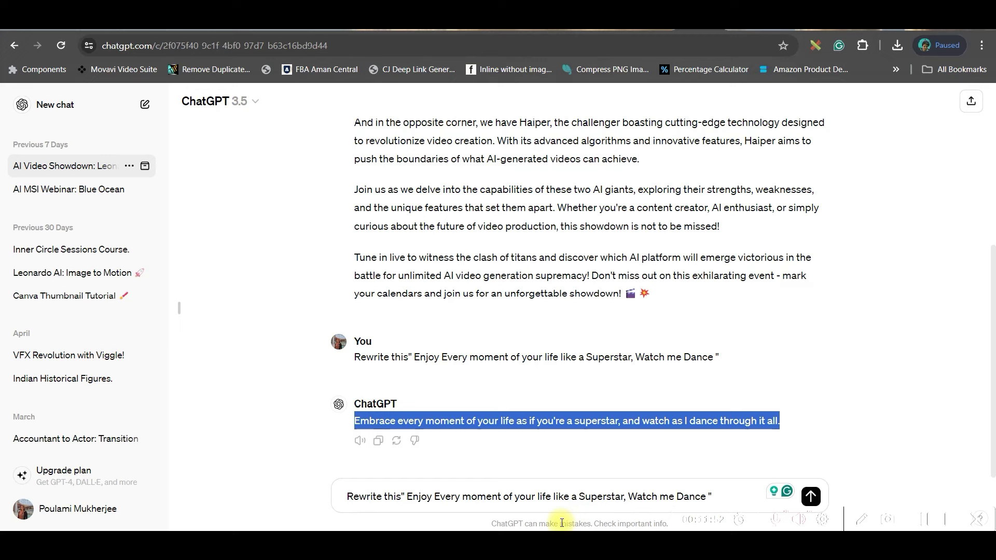
click(612, 31)
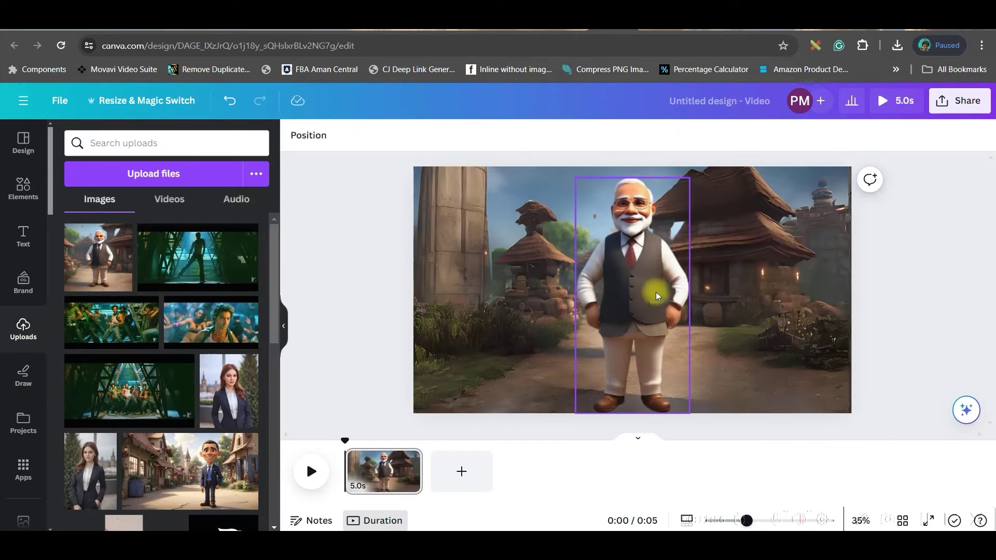
- Add a blank second 5-second page and open the Lalamu Studio app from Apps
click(461, 473)
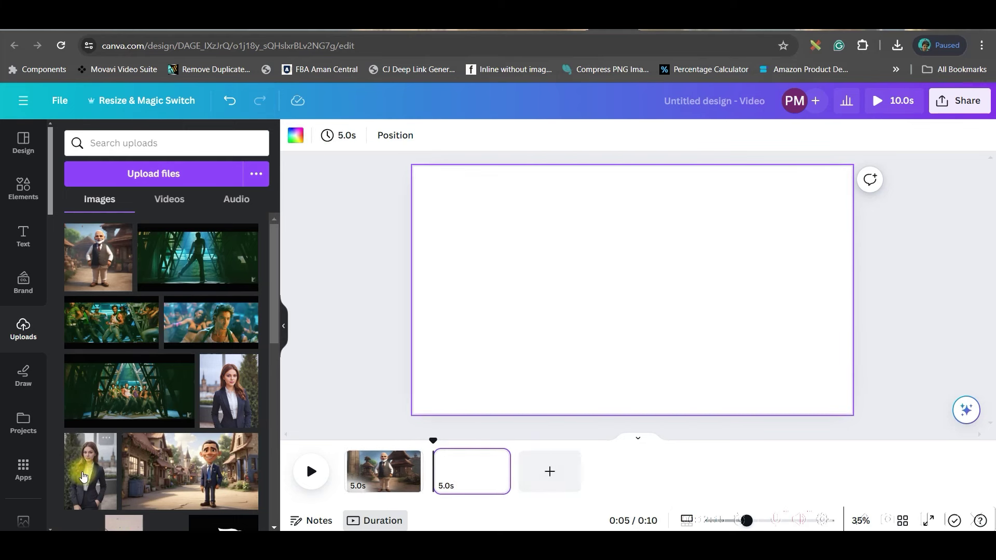
click(23, 470)
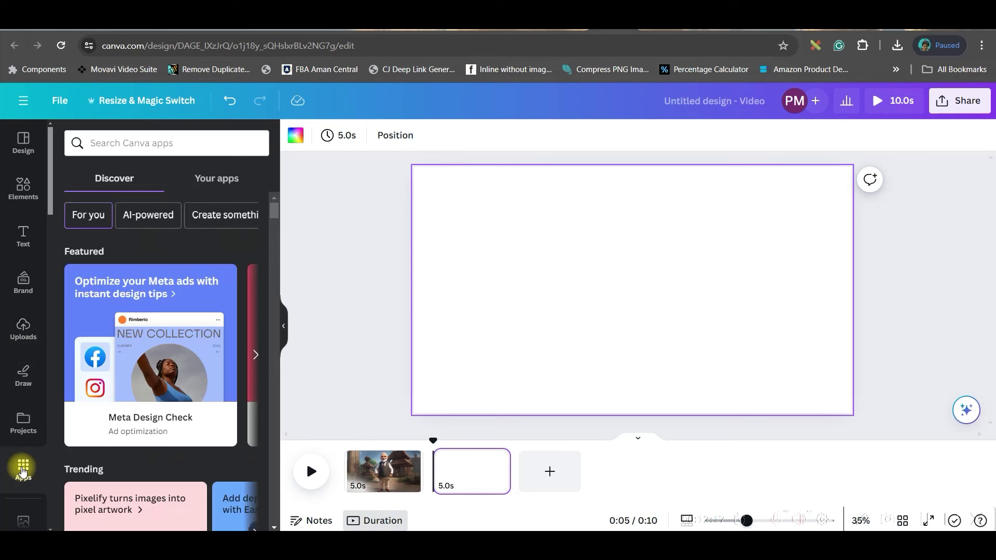
click(121, 150)
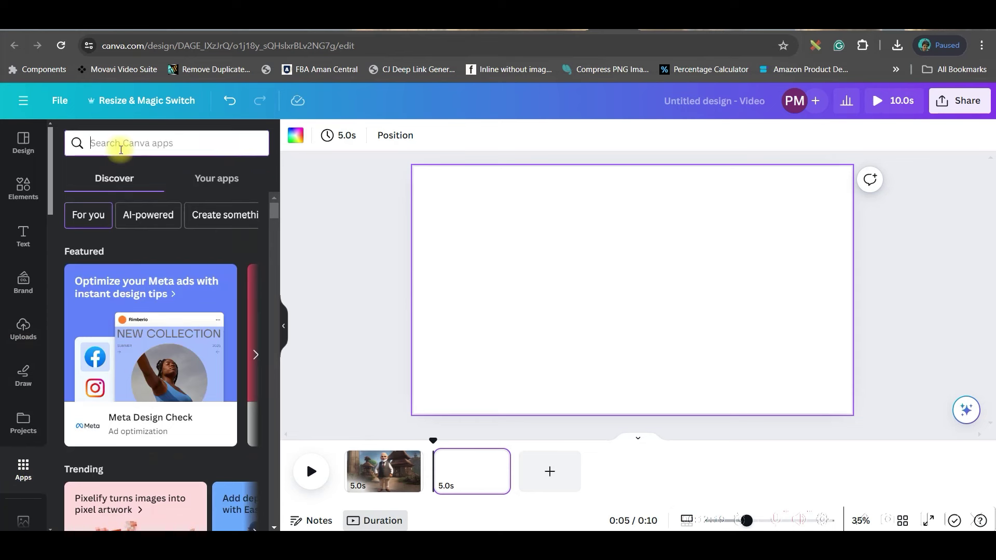
text(La)
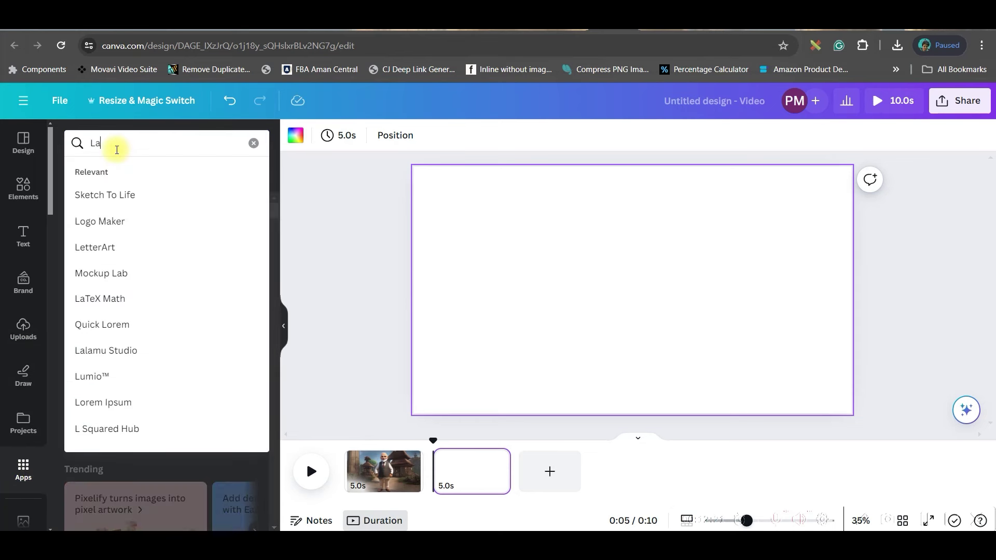
text(lam)
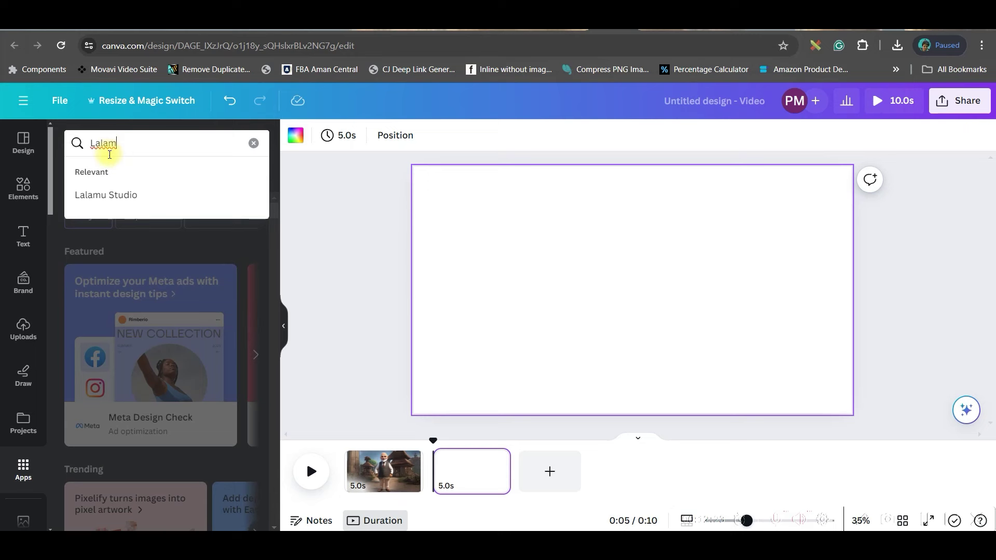
click(81, 196)
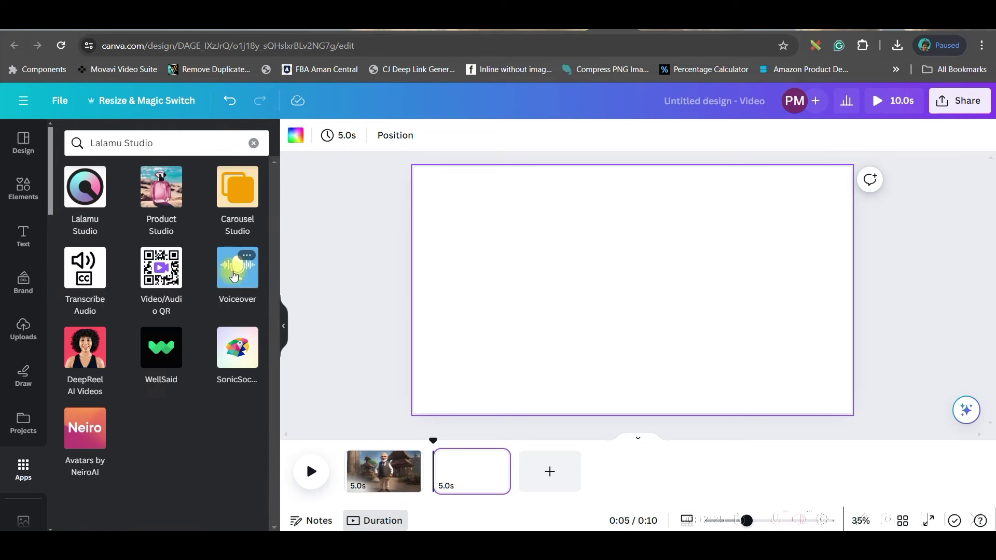
click(80, 186)
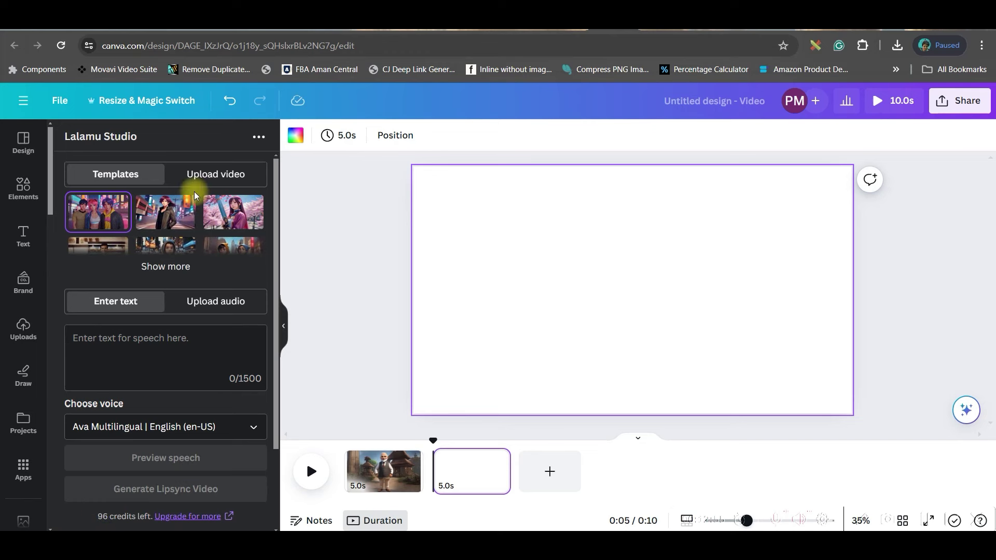
- Upload E:\Untitled design (6).png as Lalamu Studio's own source image
click(207, 176)
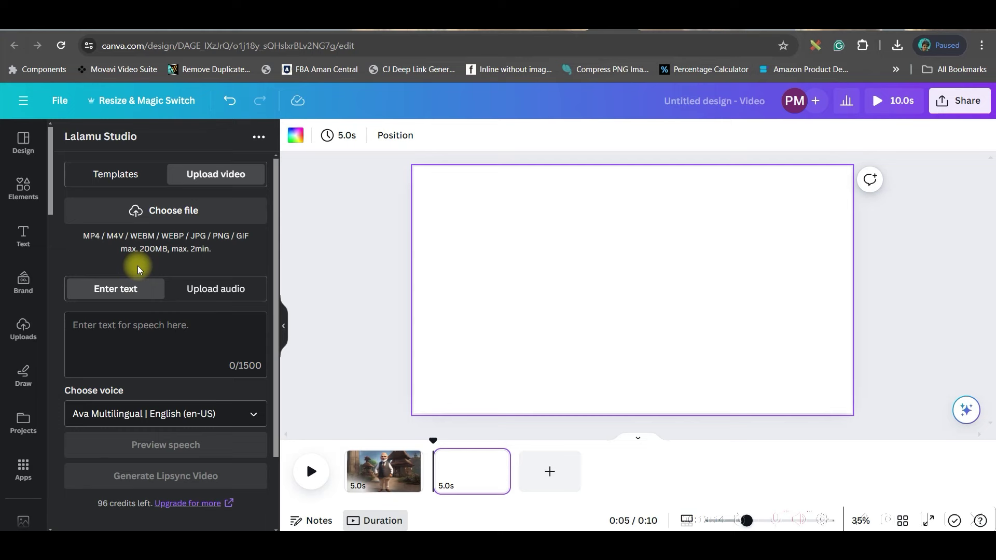
click(160, 215)
scroll(353, 269, down, 15)
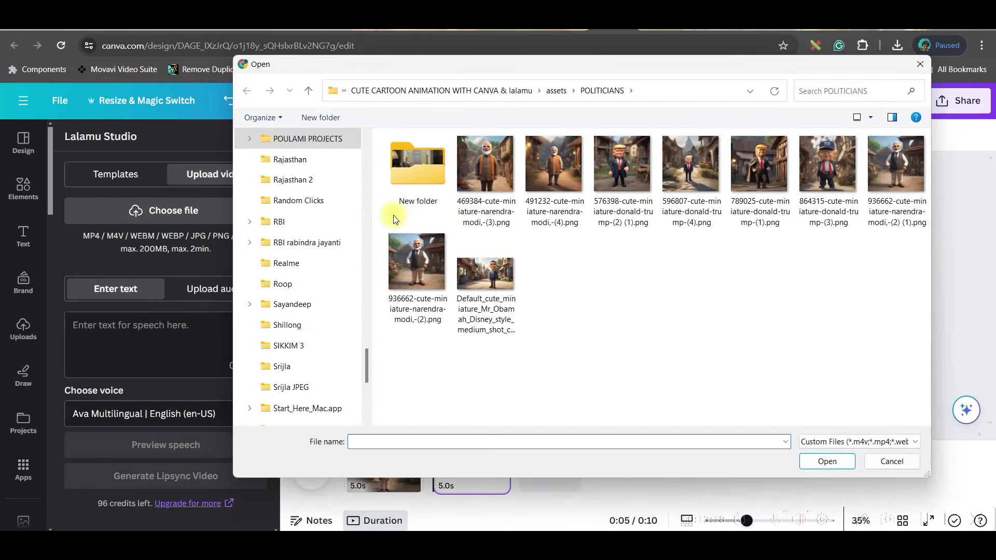
drag(367, 359, 366, 123)
click(324, 223)
click(422, 189)
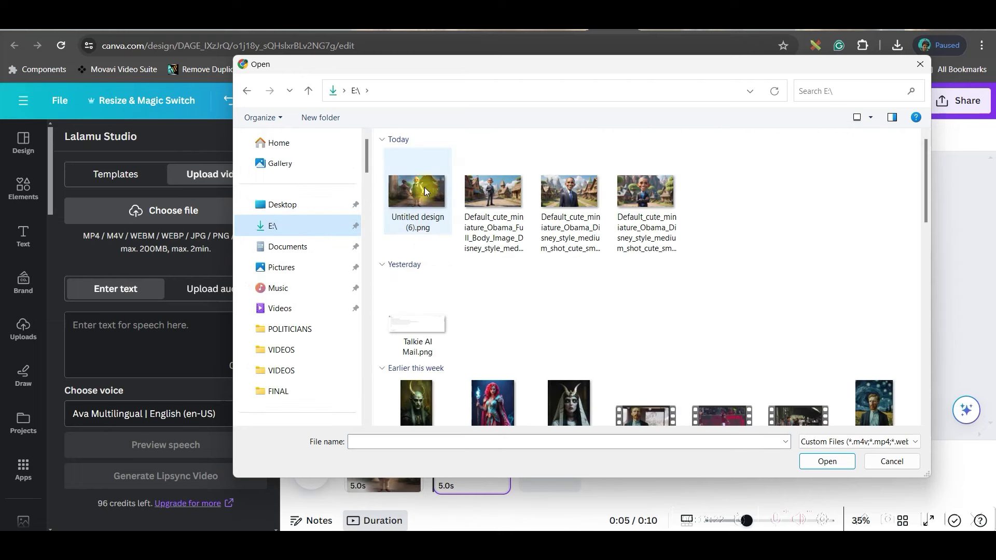
click(836, 461)
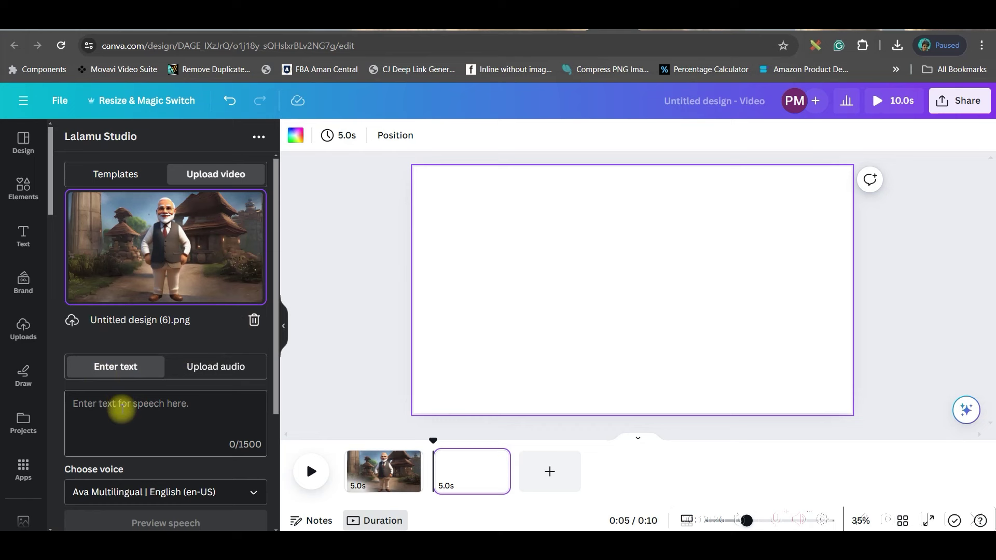
- Paste the rewritten superstar line as the text-to-speech input, removing the leading blank line
scroll(156, 410, down, 3)
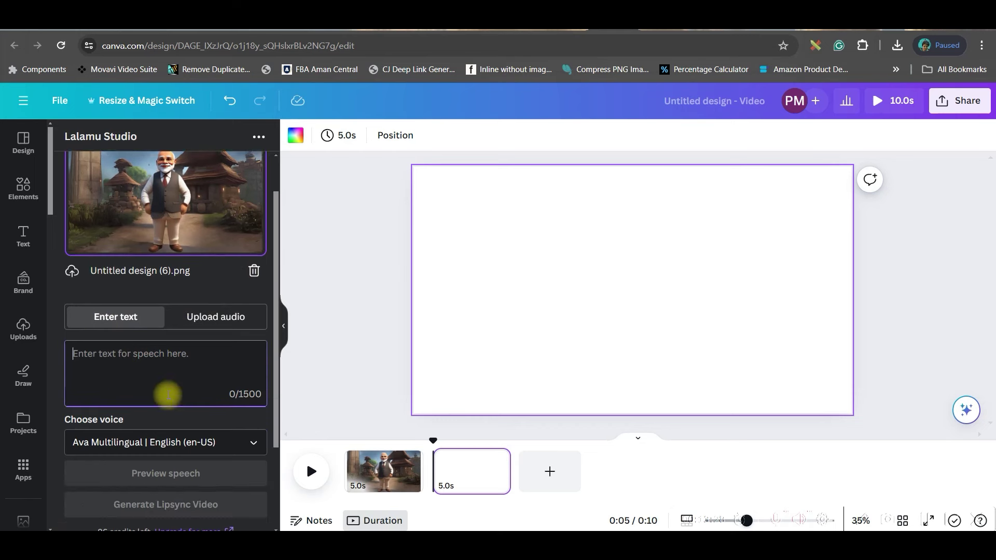
click(215, 237)
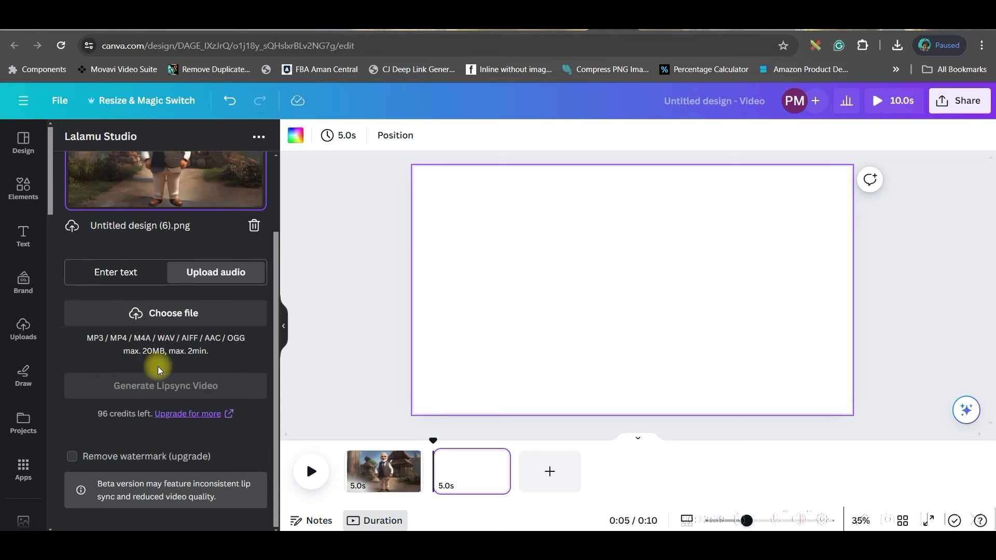
click(116, 271)
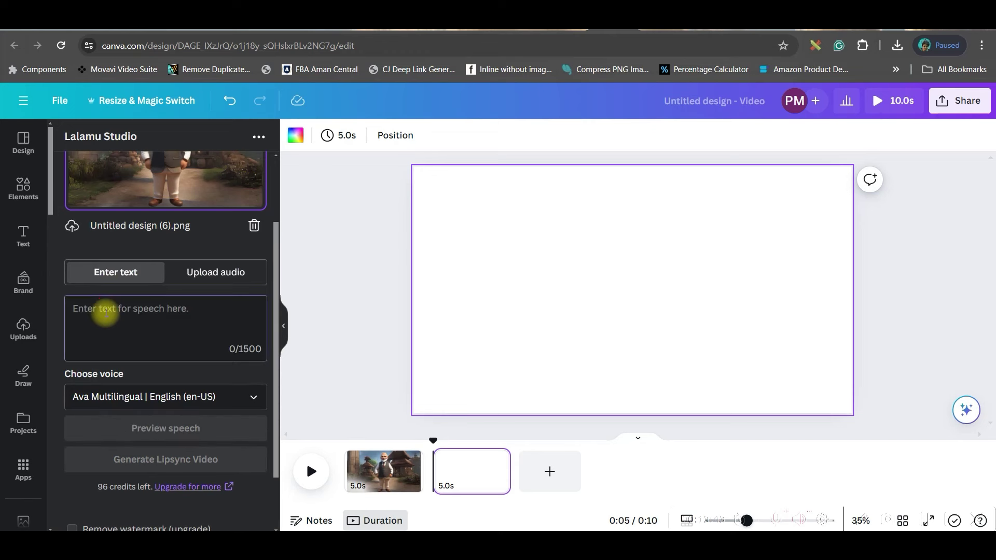
text(Embrace every moment of your life as if you're a superstar, and watch as I dance through it all.)
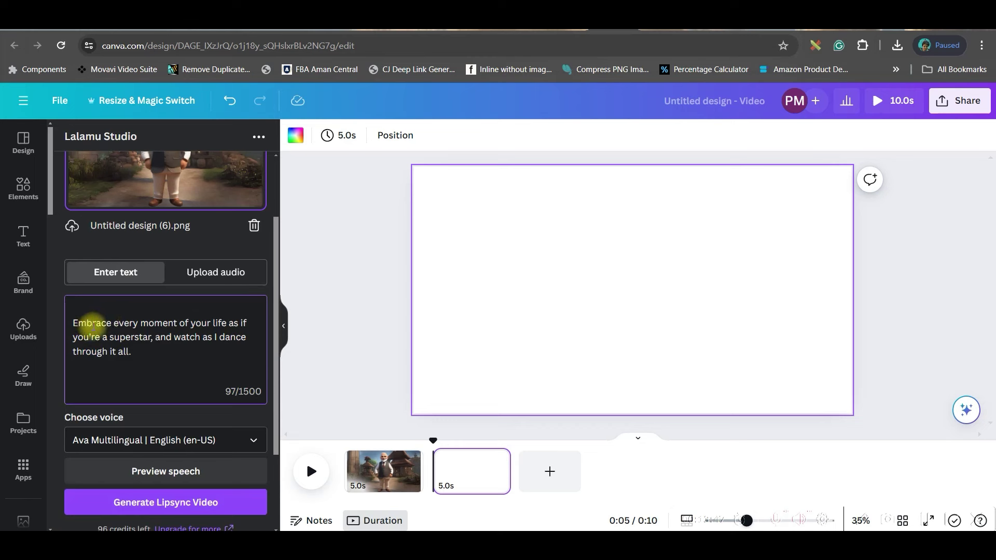
key(BackSpace)
- Pick the Andrew Multilingual (en-US) voice, generate the audio, and start the lipsync video
scroll(93, 262, down, 2)
click(251, 323)
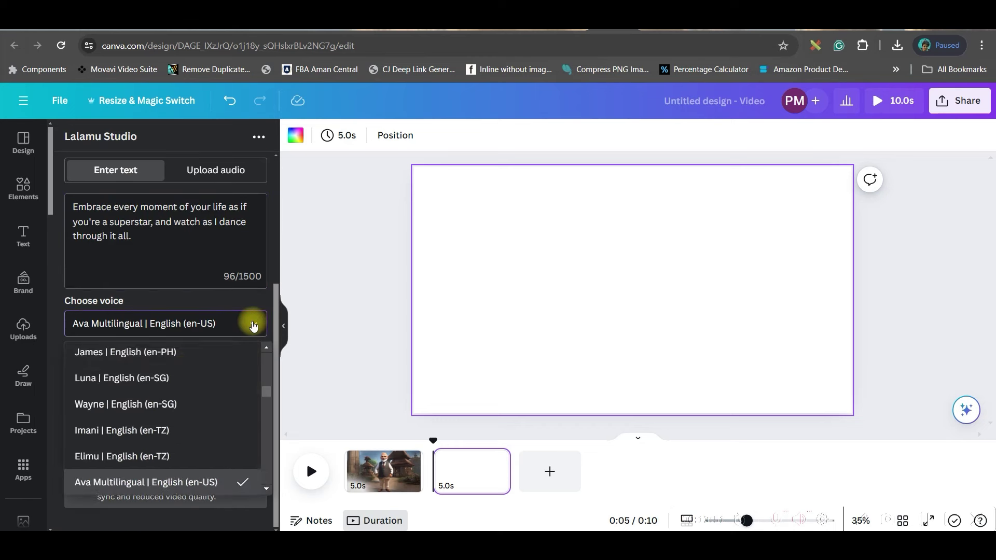
scroll(165, 382, down, 3)
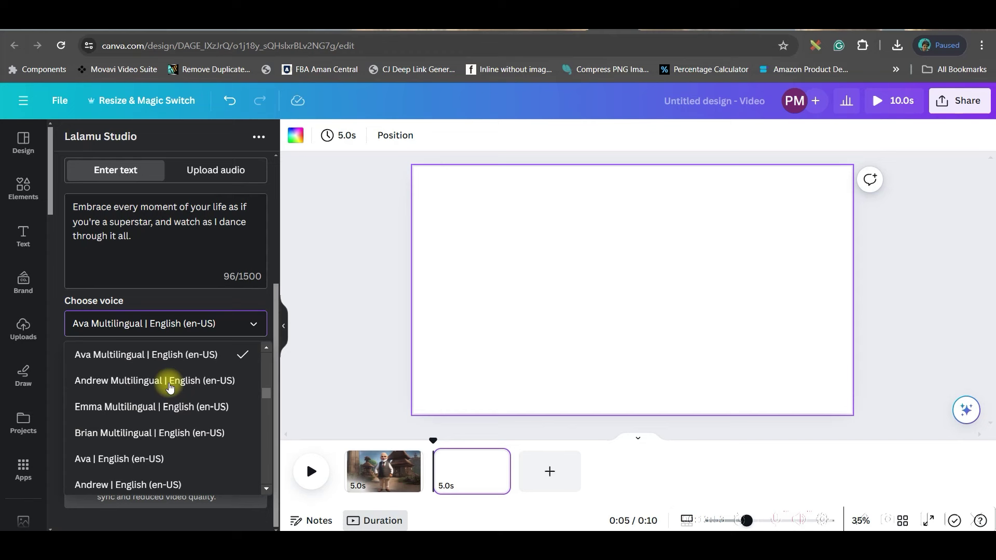
click(171, 381)
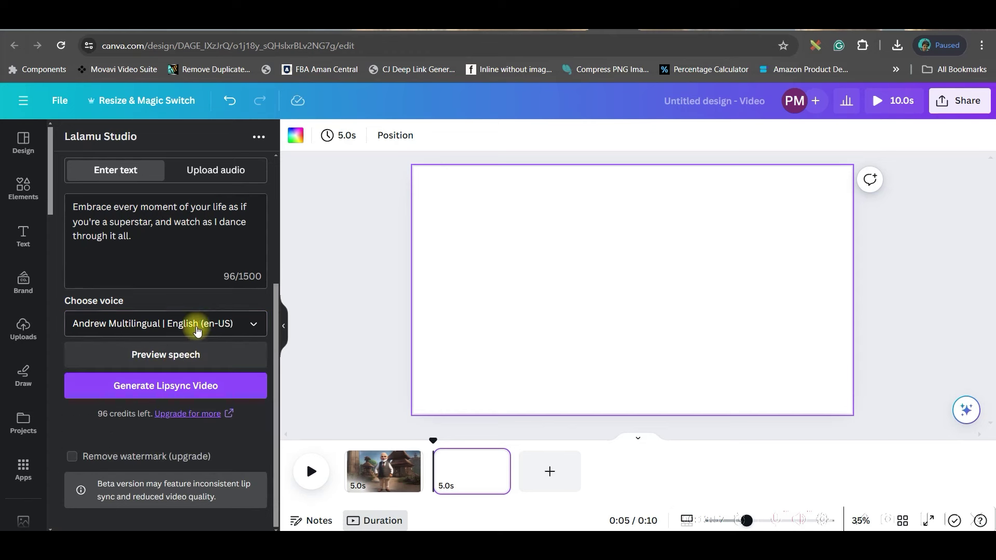
click(182, 357)
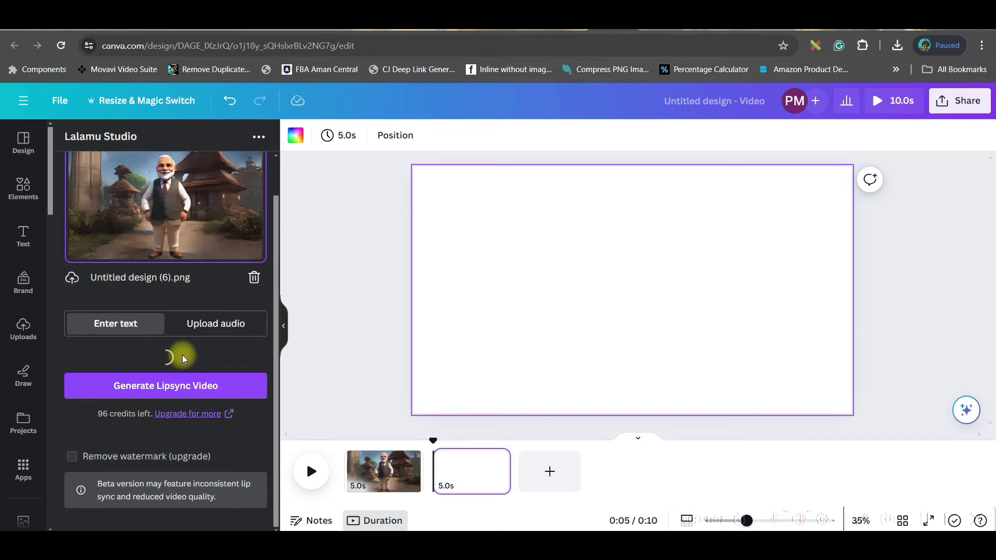
click(159, 392)
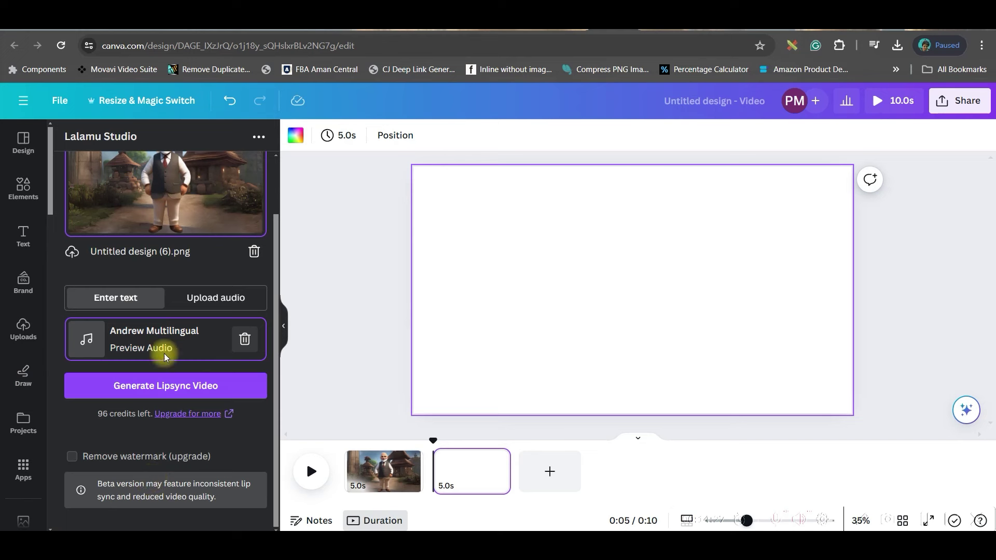
- Generate the lipsync video, add it to page 2, and set it as the background
click(174, 403)
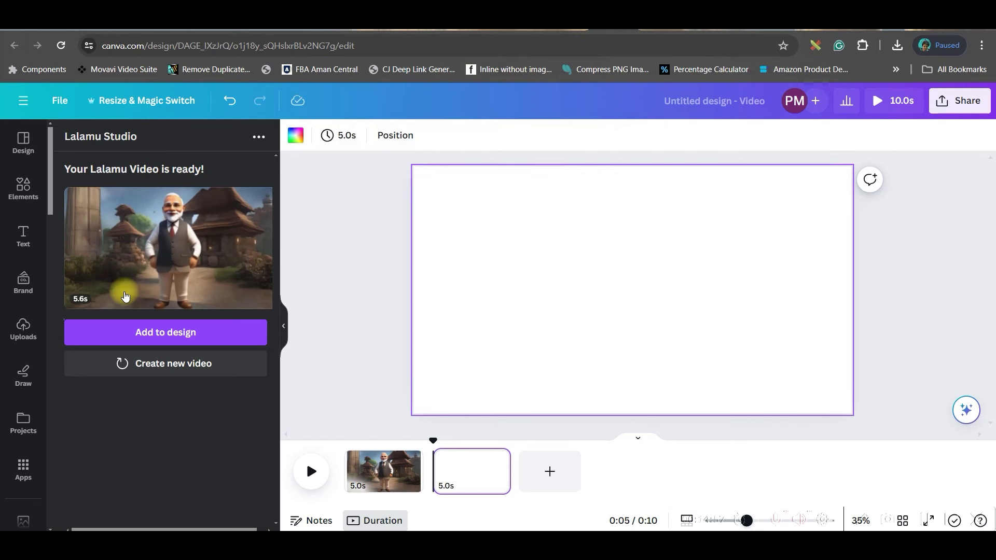
click(120, 335)
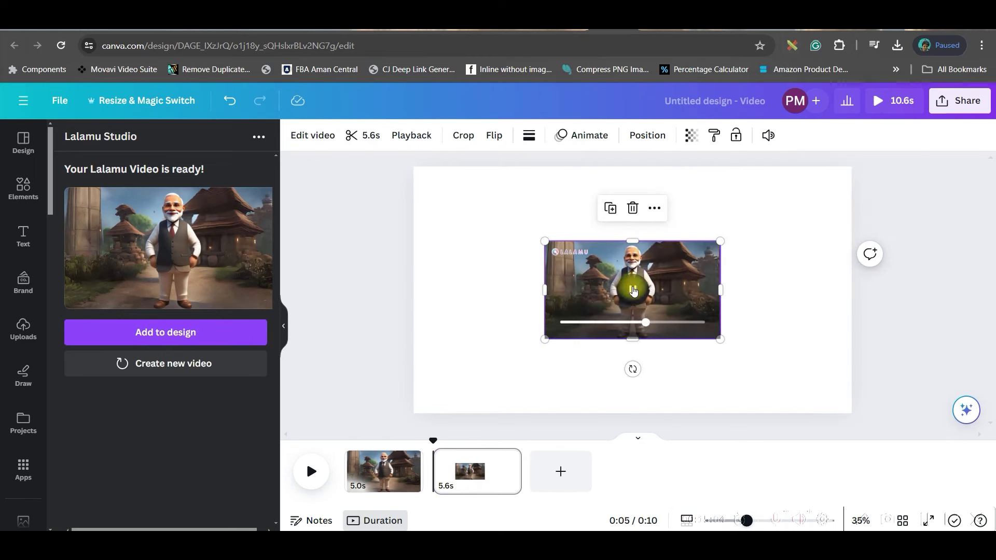
right_click(579, 286)
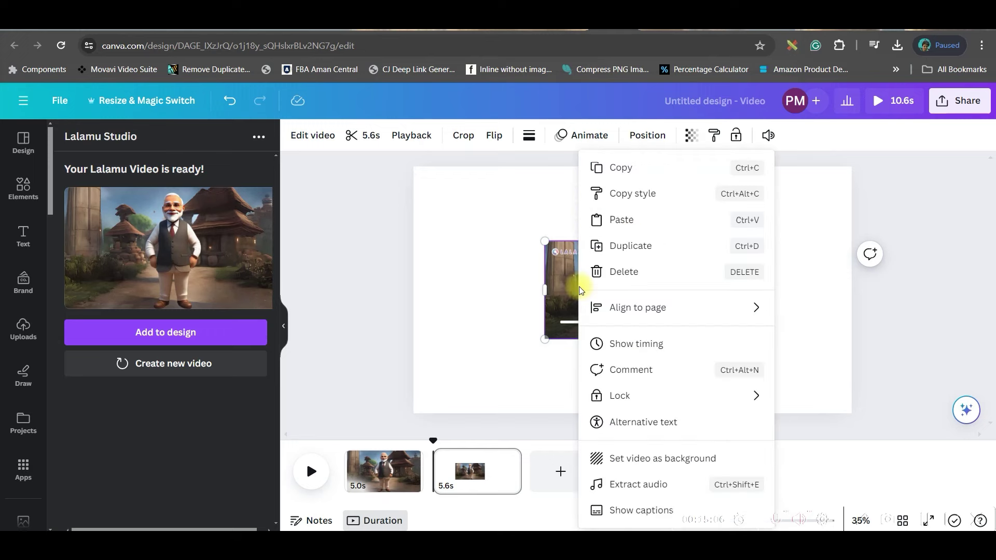
click(648, 459)
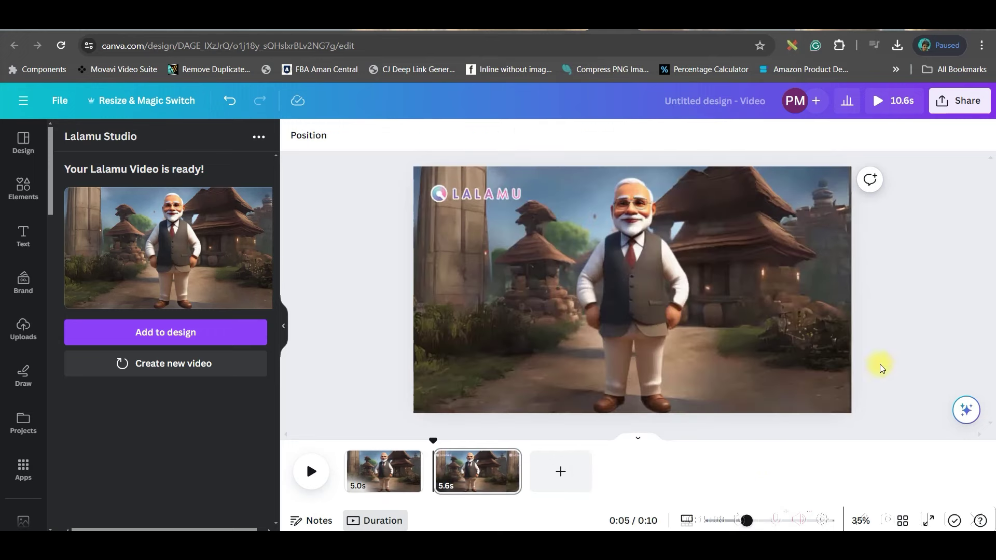
- Apply the Solar filter to the background lipsync video
click(654, 286)
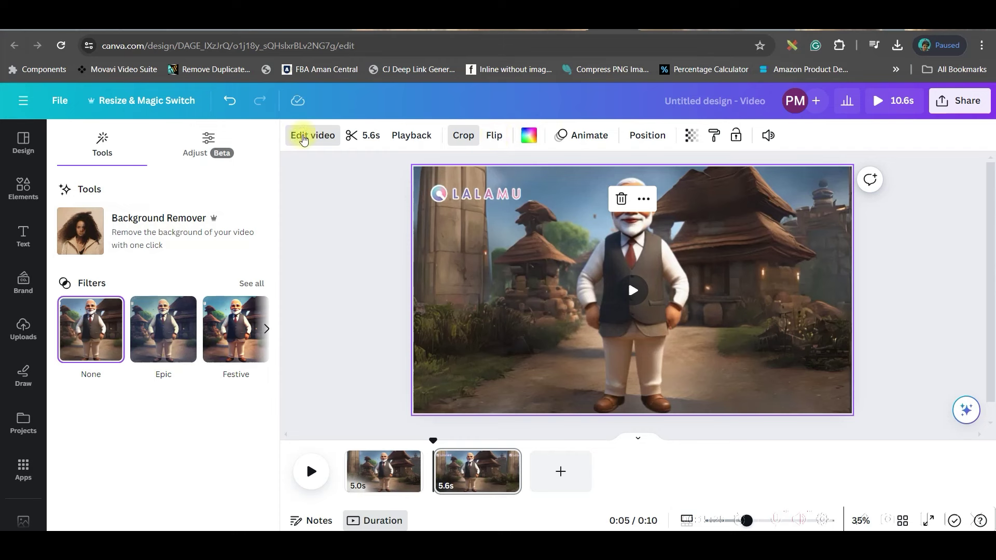
click(251, 283)
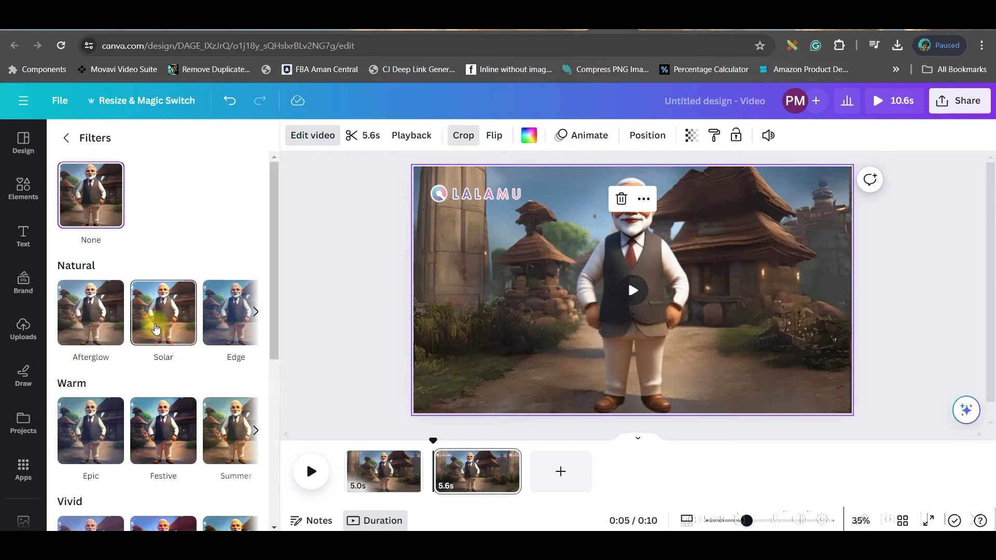
click(156, 328)
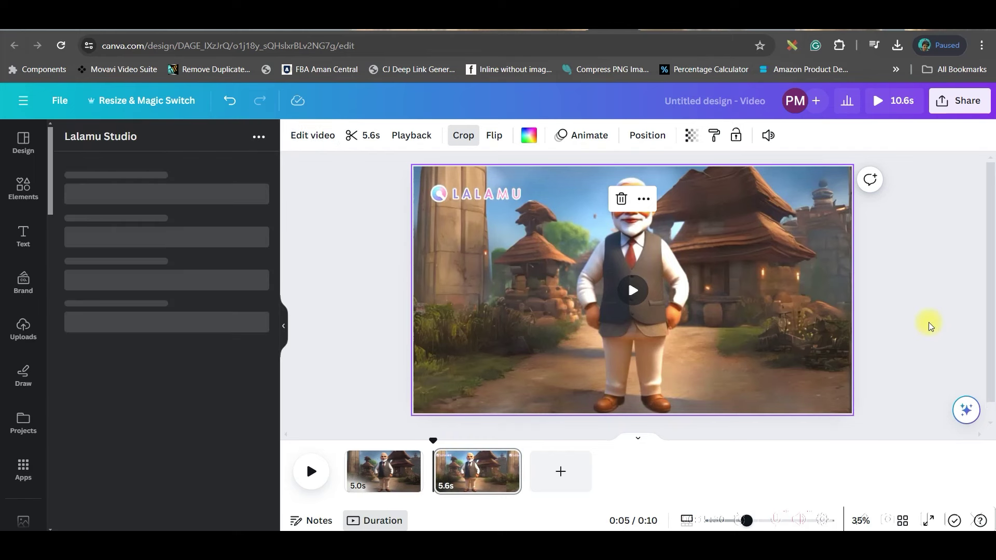
click(931, 327)
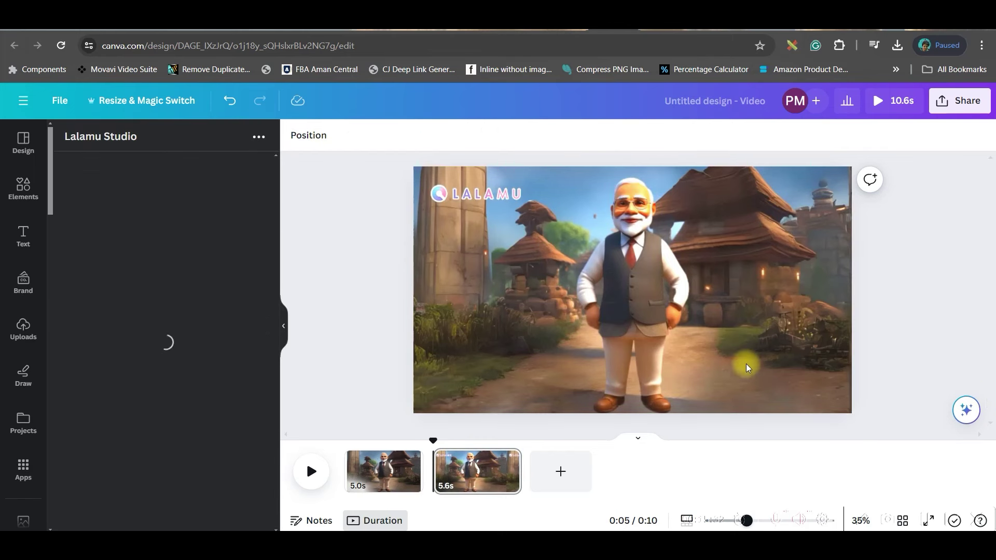
- Download only Page 2 of the design as a 1080p MP4 video
click(953, 104)
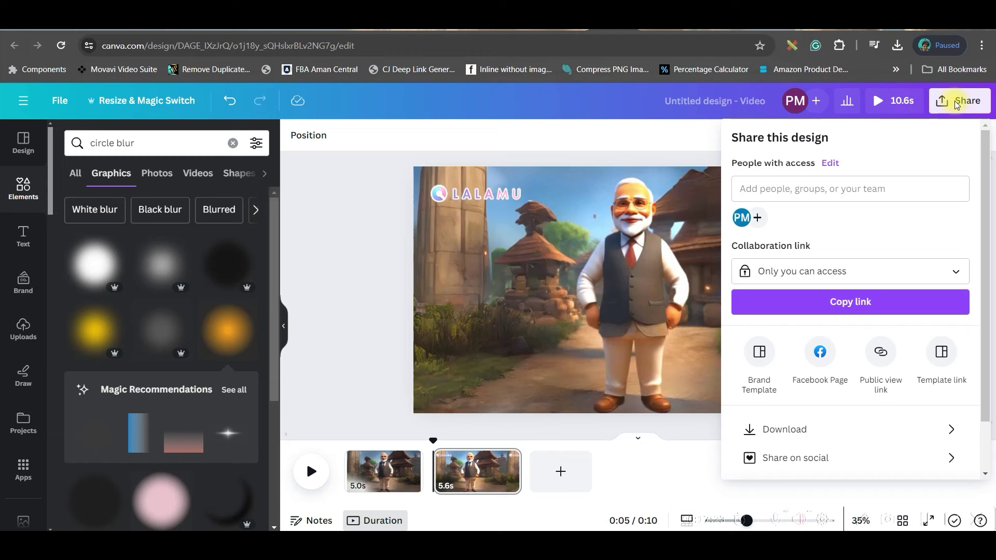
click(772, 428)
click(957, 319)
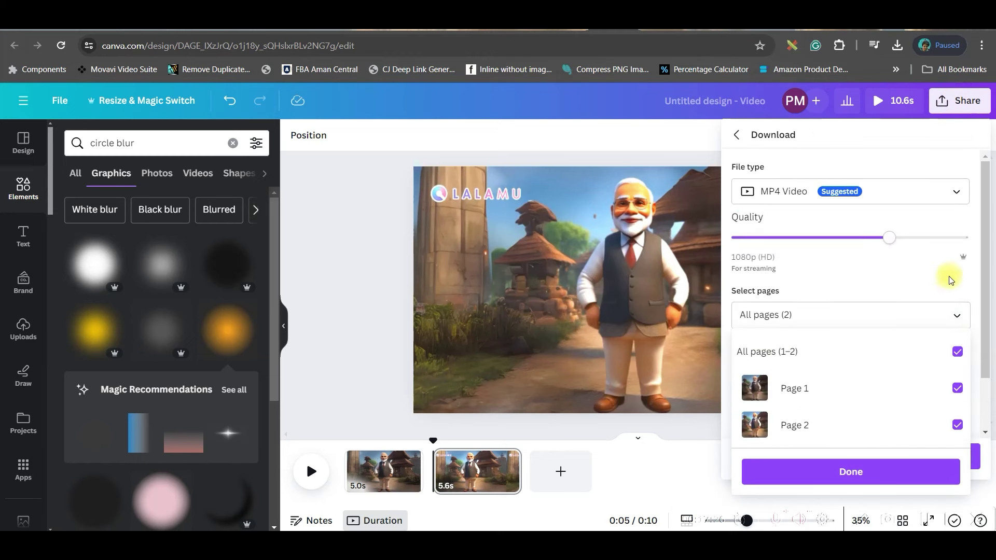
click(959, 352)
click(957, 425)
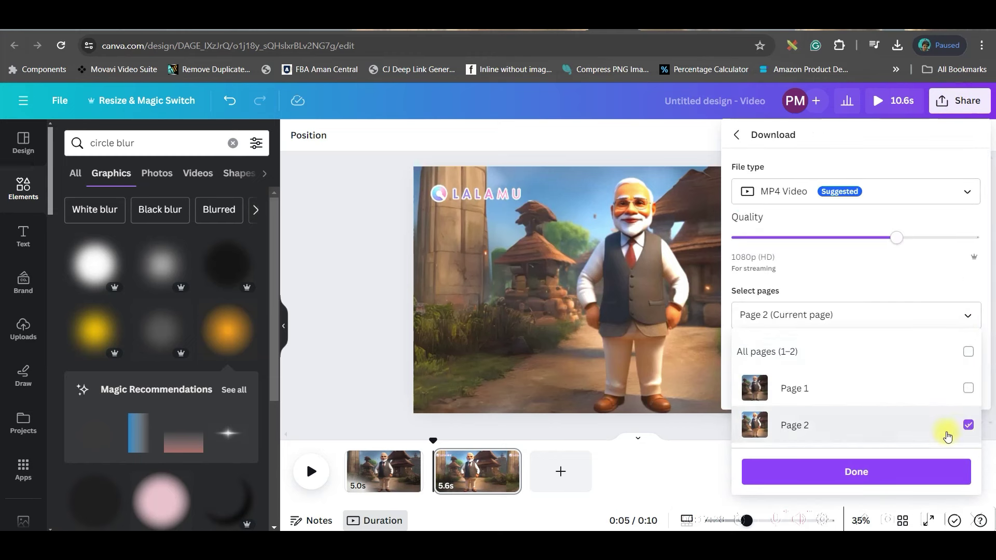
click(890, 473)
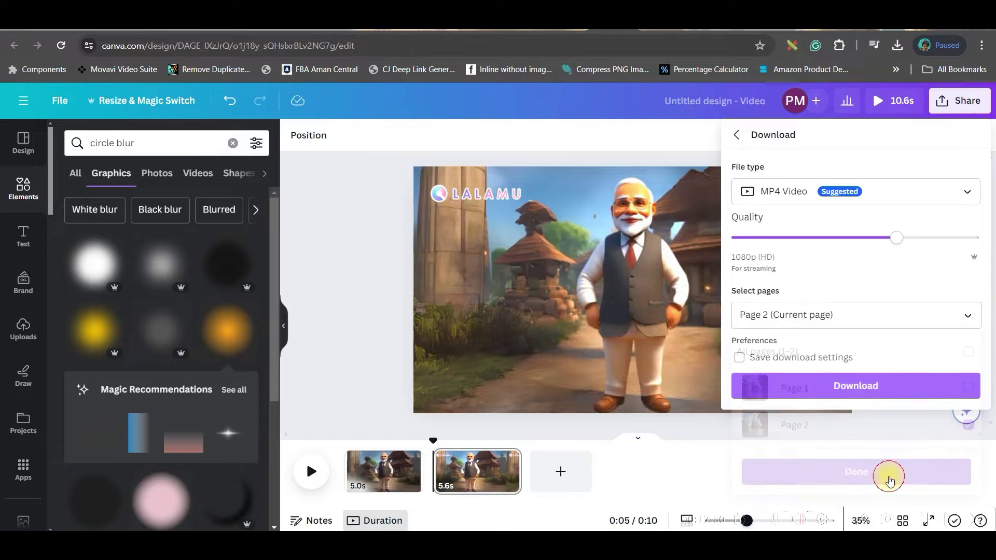
click(899, 394)
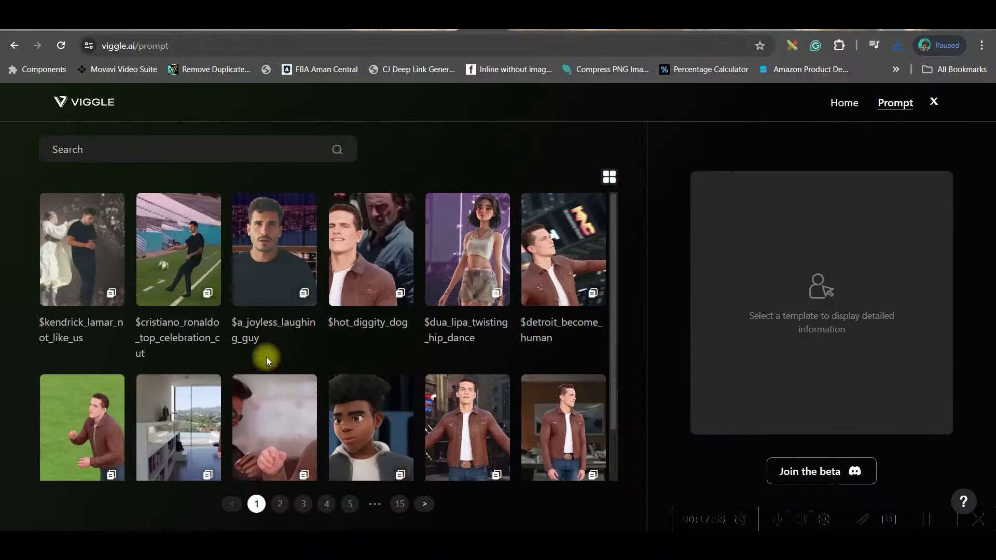
- Return to the Viggle home page using the Home link in the top navigation
click(840, 102)
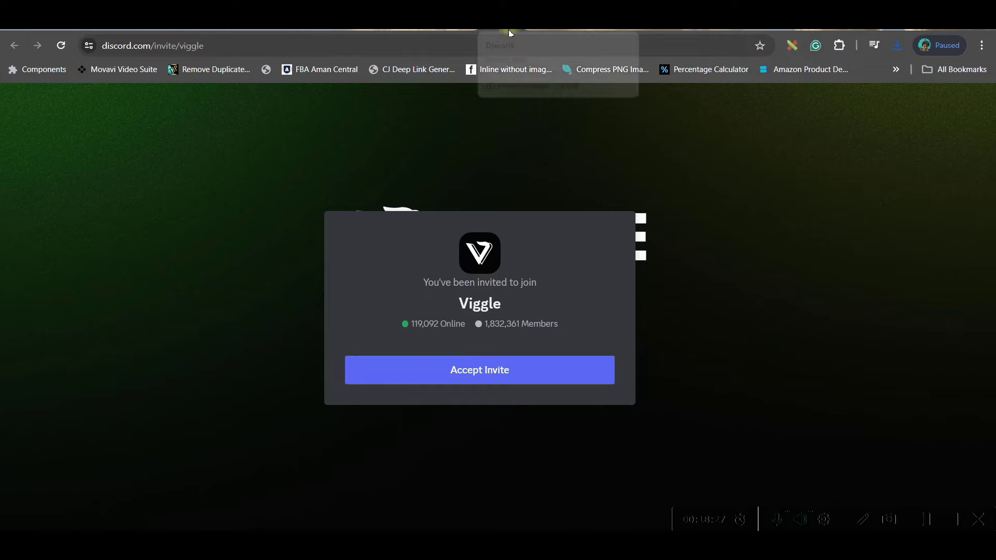
- In Discord, open the Viggle server's animate-2 channel and type /ani in the message box
click(511, 32)
click(501, 32)
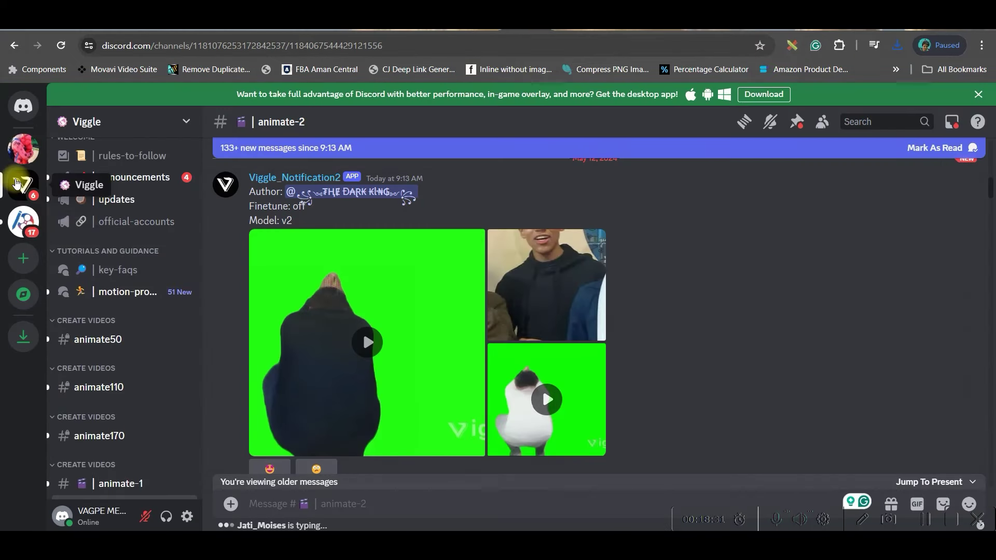
click(21, 182)
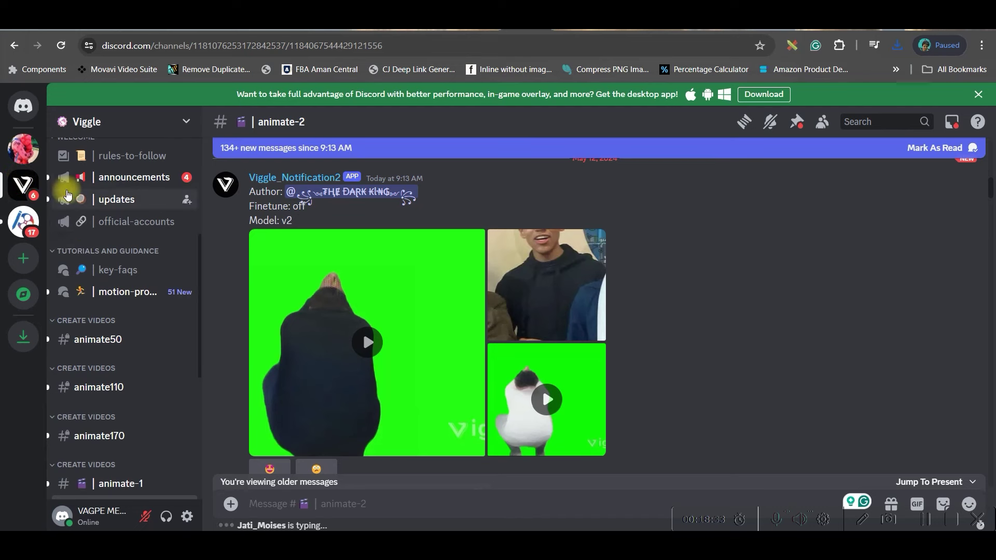
scroll(99, 374, down, 5)
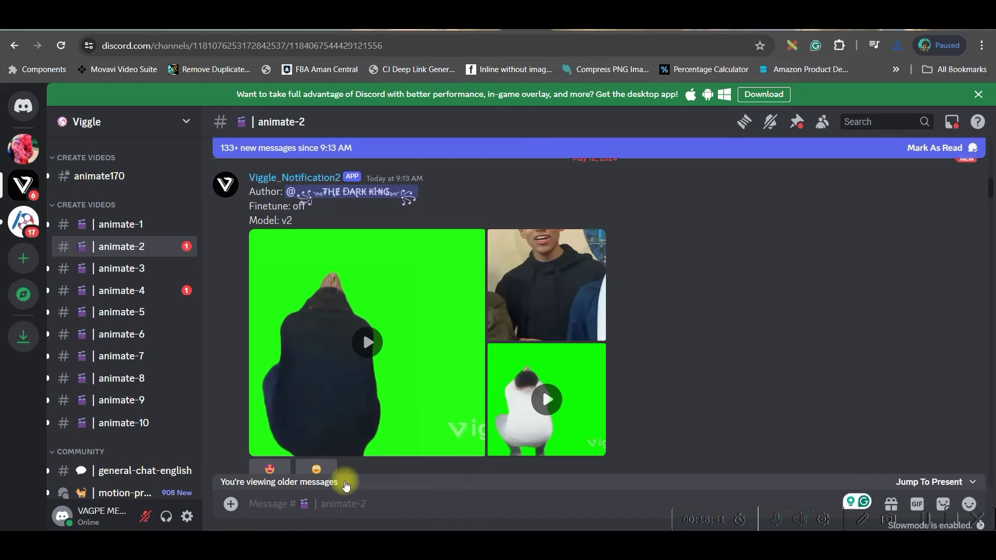
text(/)
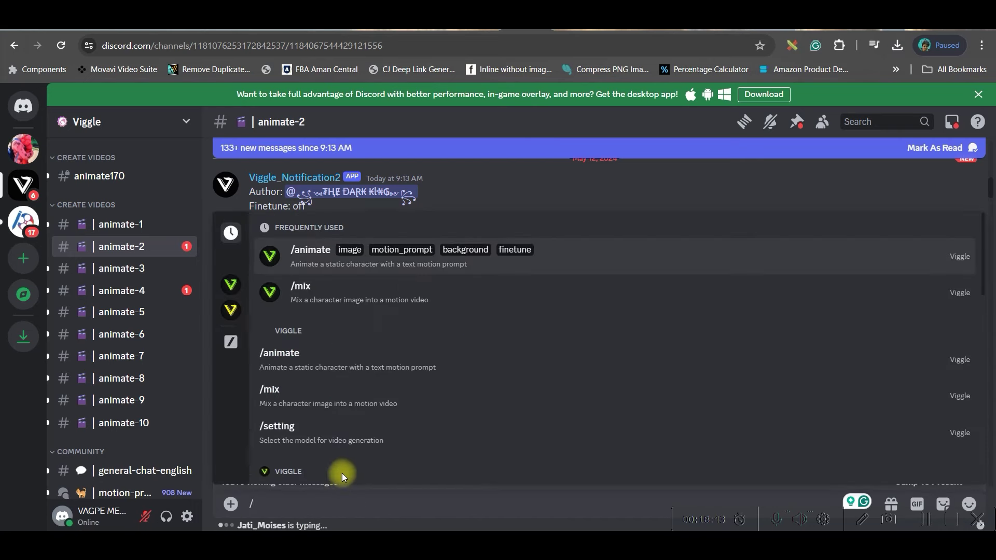
text(animate)
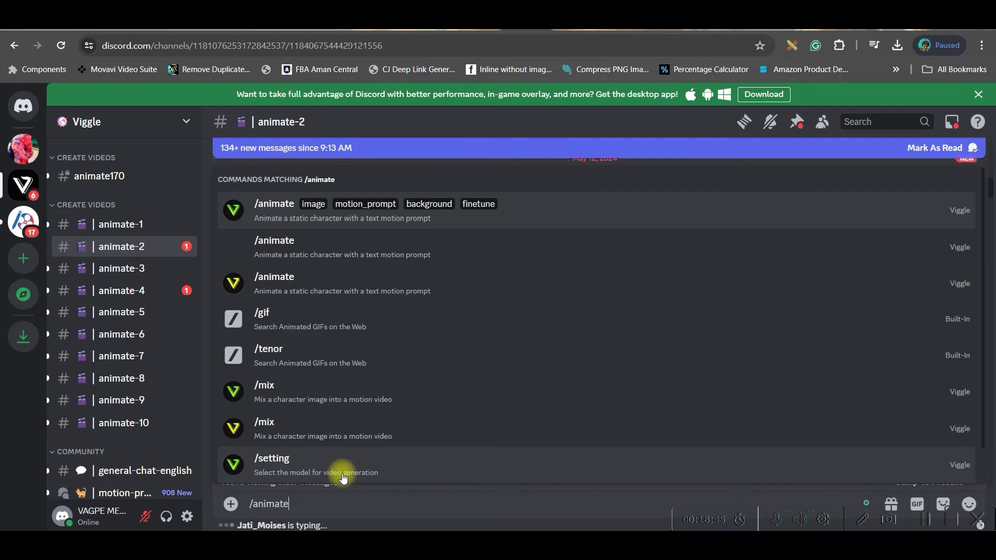
- Choose Viggle's /animate command and attach Untitled design (6).png as its character image
click(375, 210)
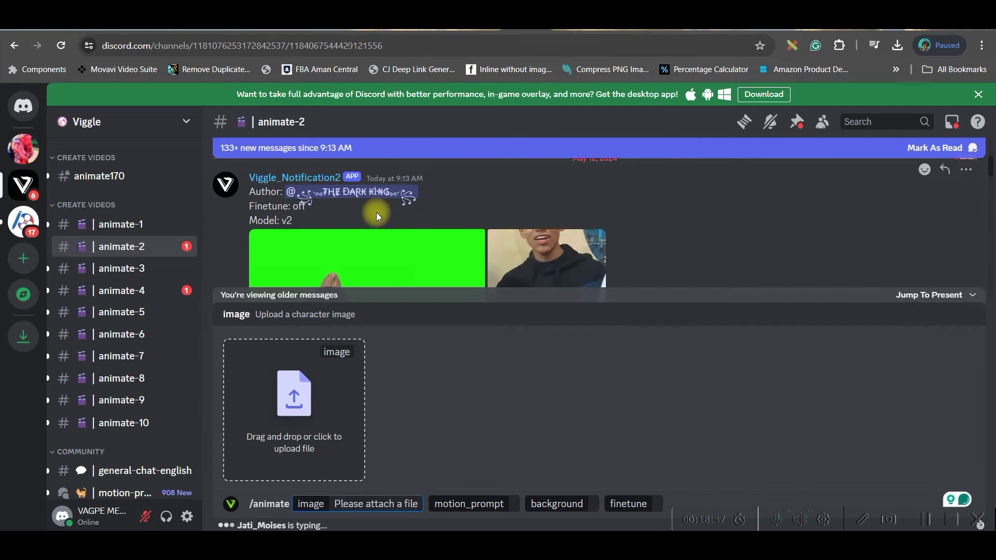
click(295, 410)
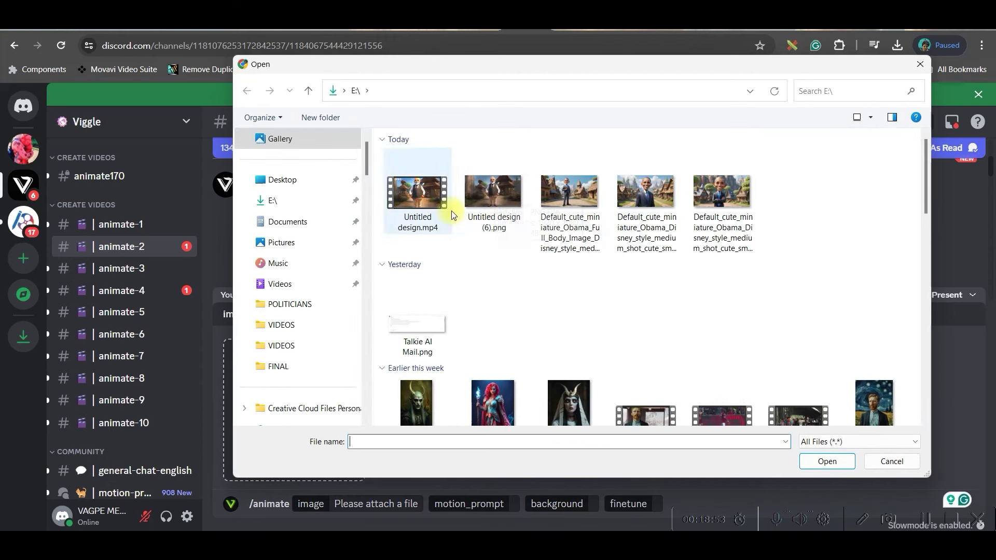
click(502, 203)
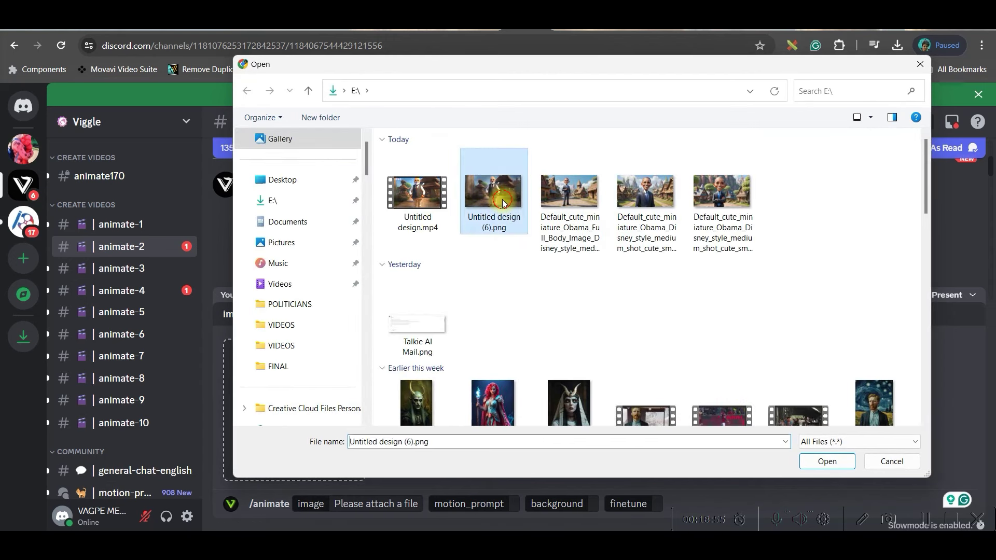
click(828, 462)
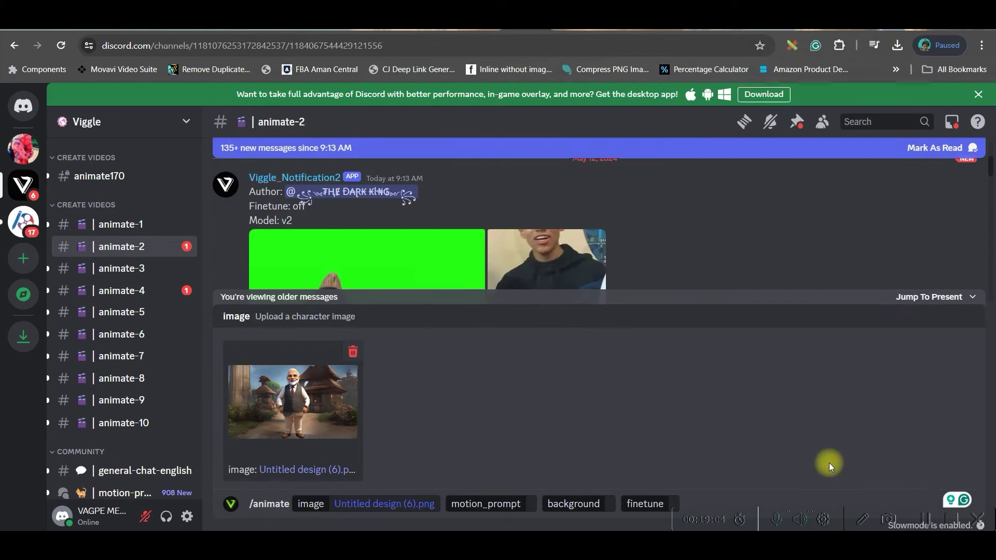
- Start the /animate motion_prompt option, then switch to the viggle.ai website
click(534, 503)
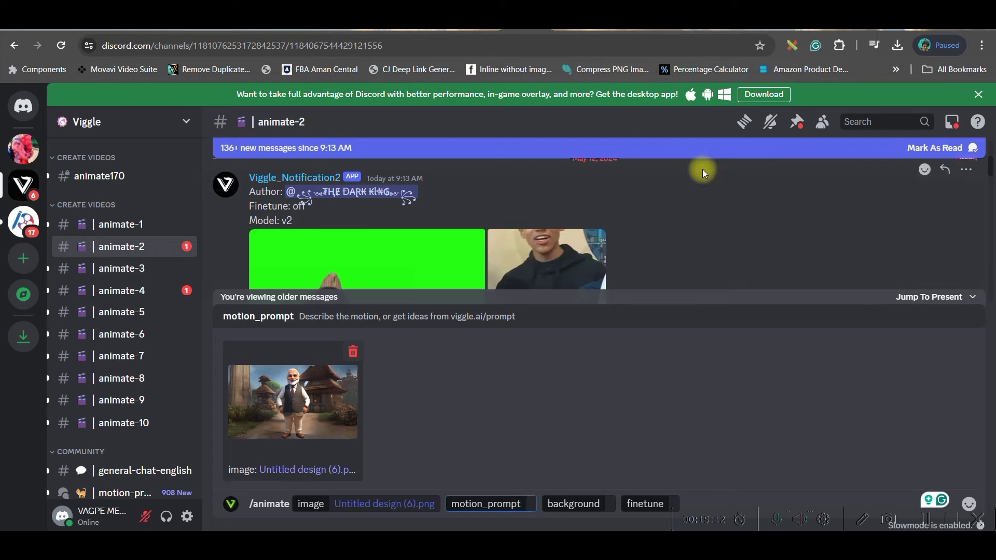
click(480, 30)
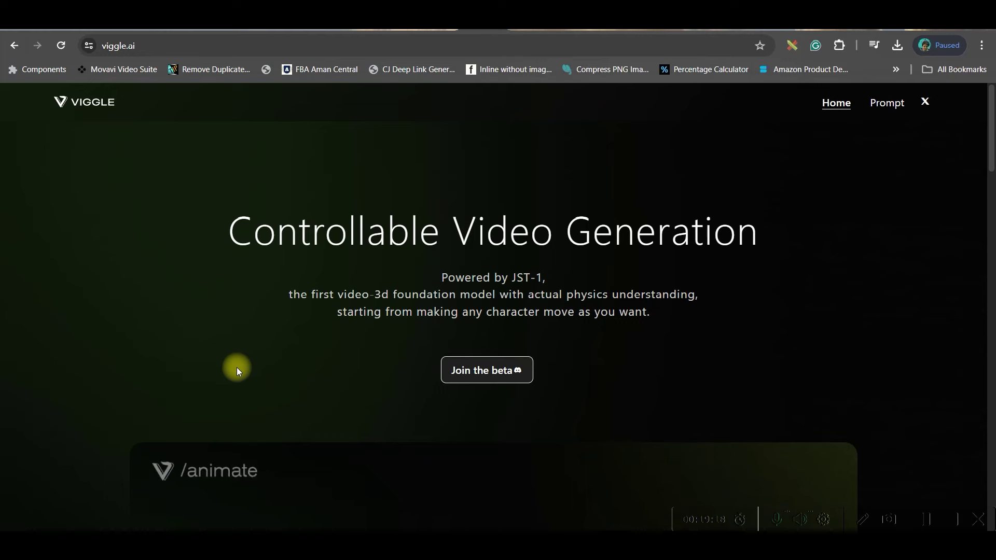
- Open Viggle's motion template gallery and page through it to page 8
click(895, 108)
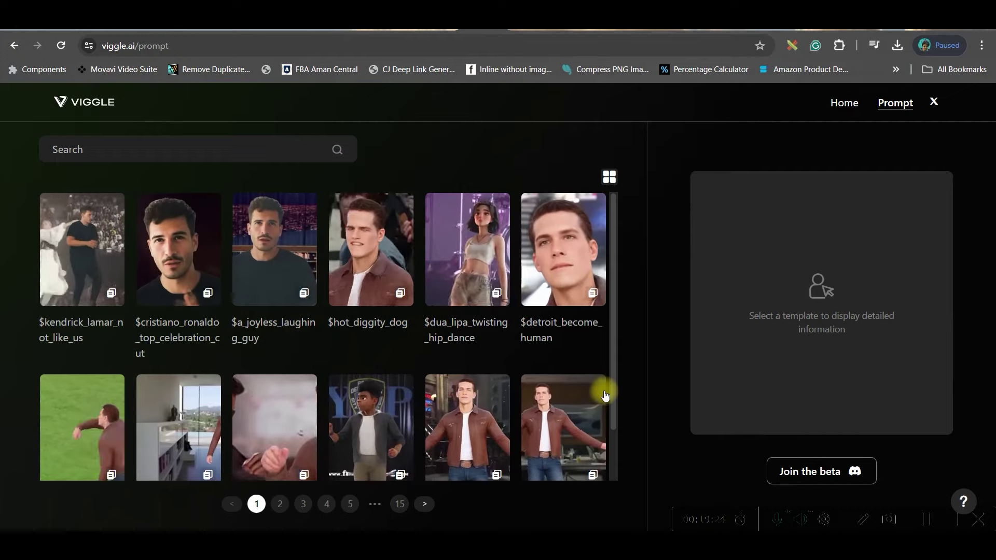
scroll(213, 318, down, 1)
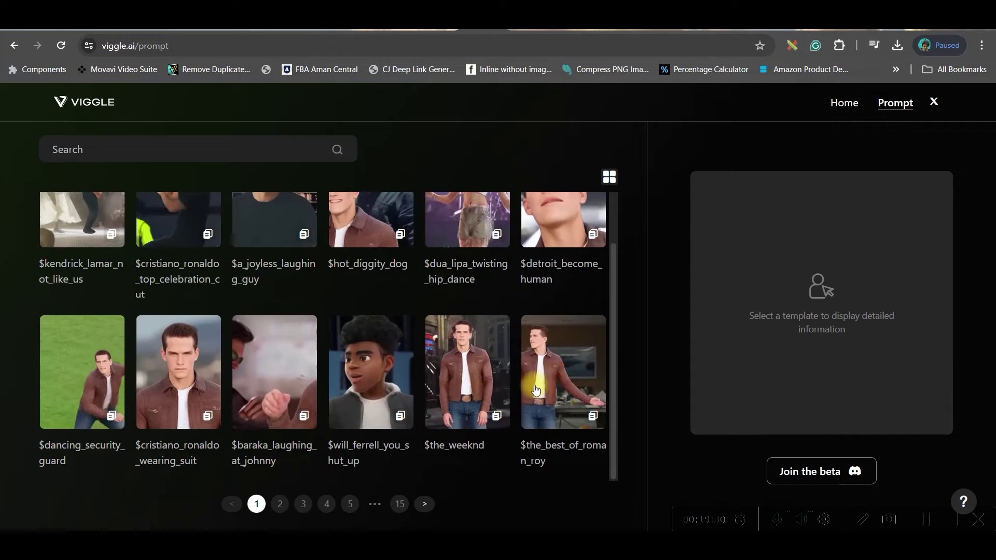
scroll(404, 446, up, 1)
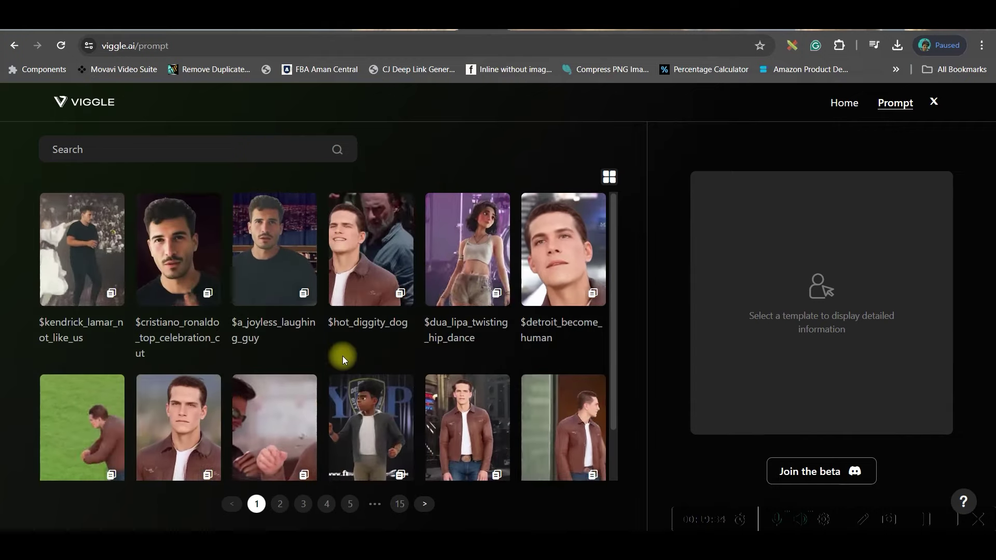
scroll(299, 452, down, 1)
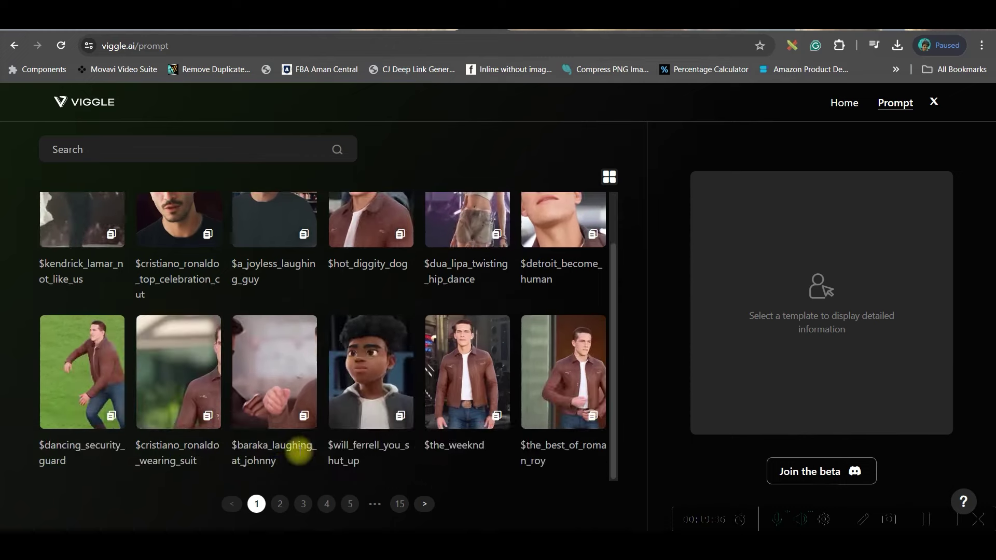
click(278, 503)
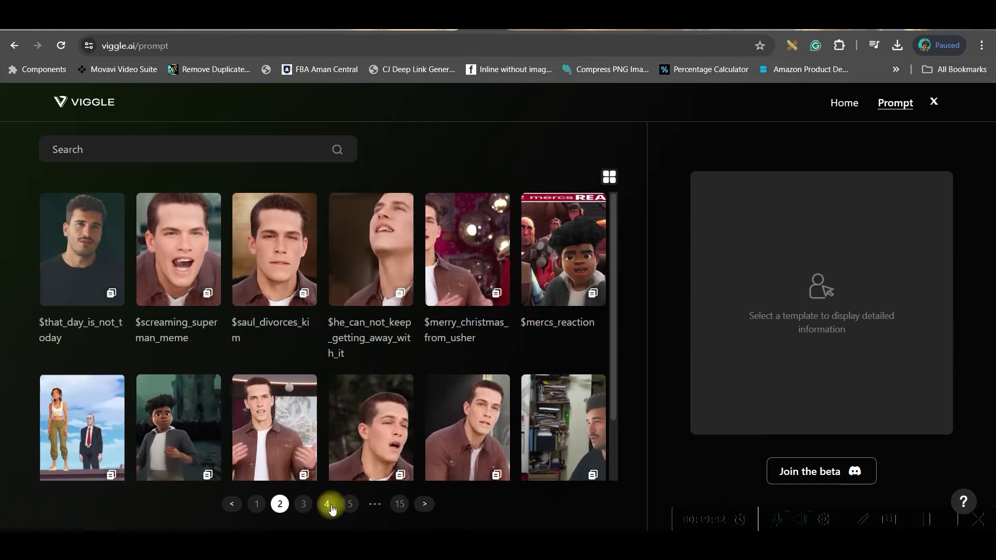
click(303, 503)
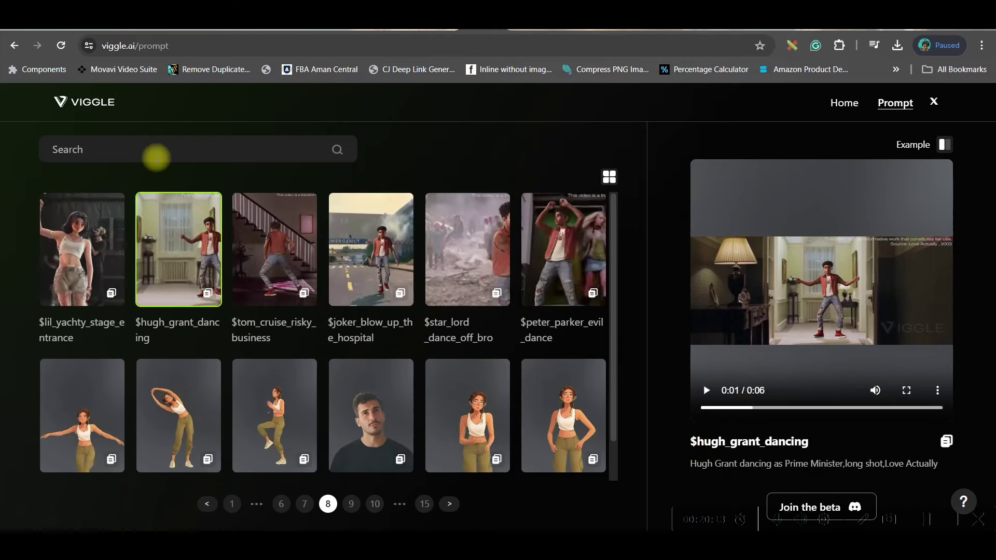
- Search the gallery for $hugh, select $hugh_grant_dancing and copy its prompt
click(154, 155)
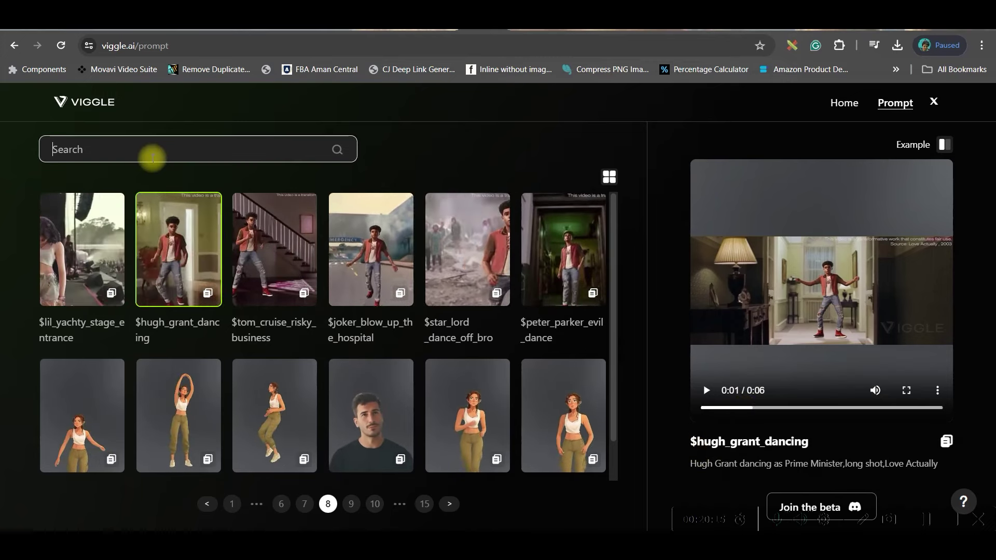
text($)
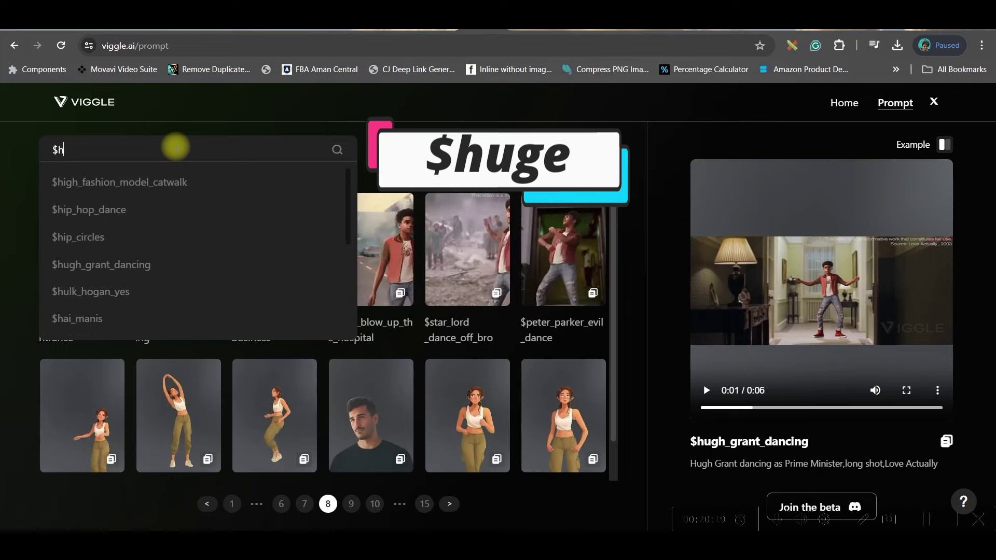
text(hug)
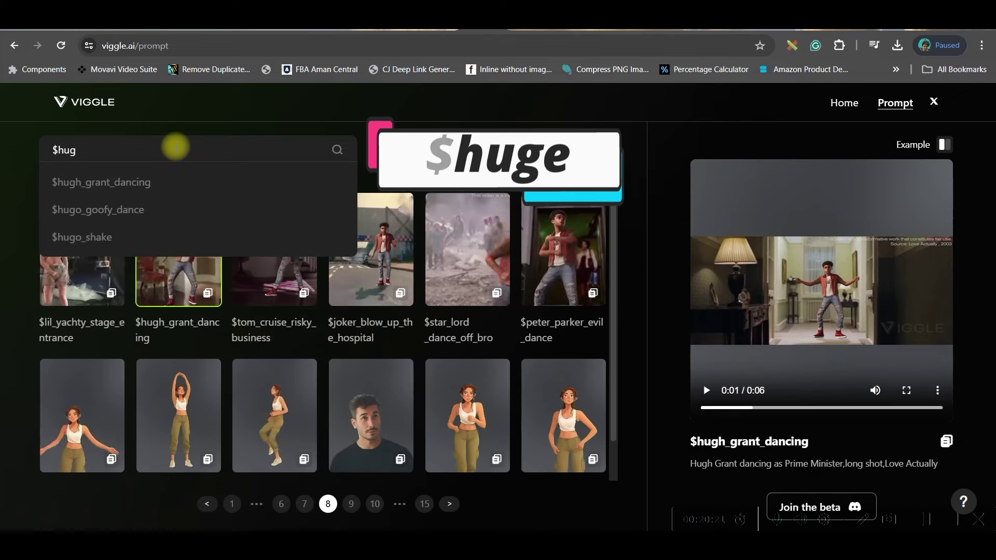
text(h)
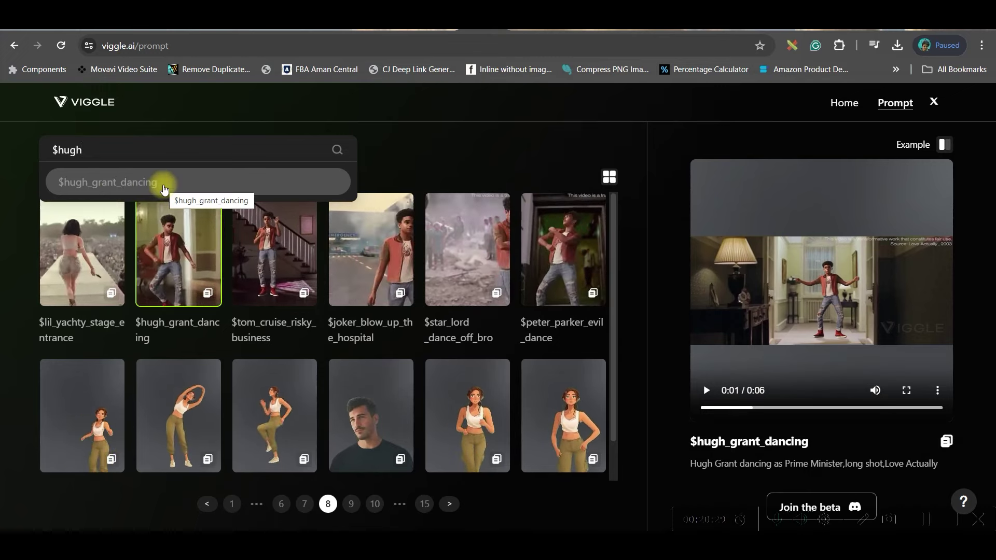
click(164, 188)
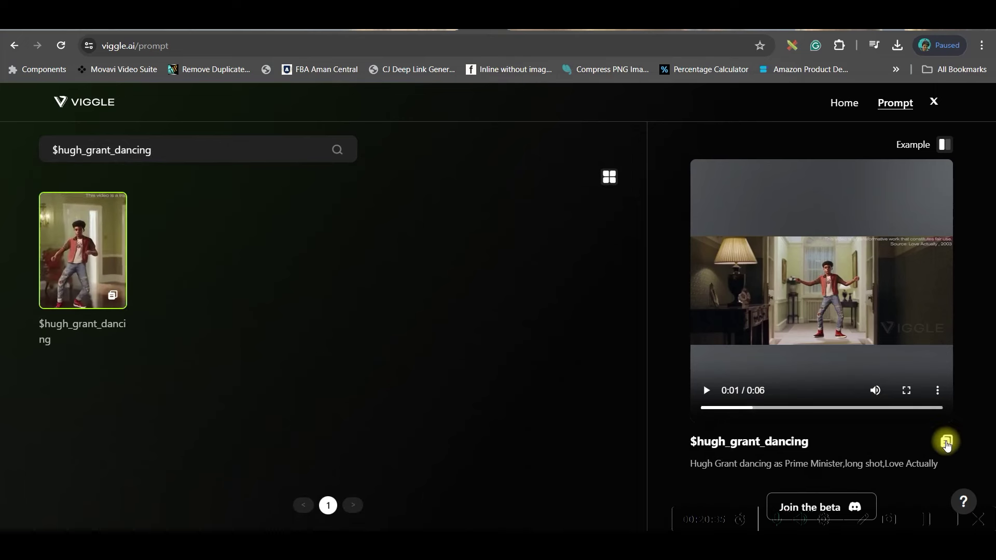
click(946, 442)
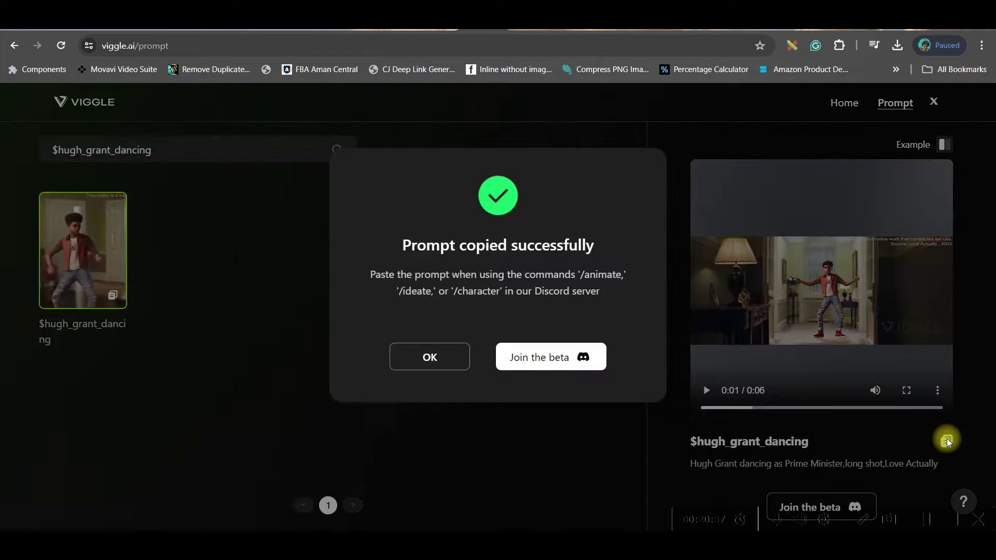
click(410, 364)
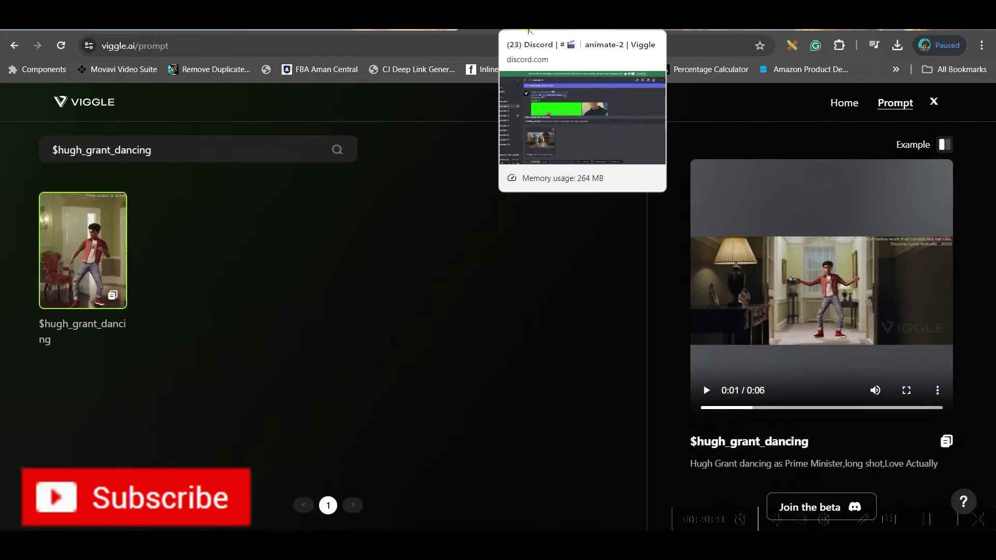
- Paste $hugh_grant_dancing as the motion prompt, set background From template, finetune On, and send /animate
click(534, 31)
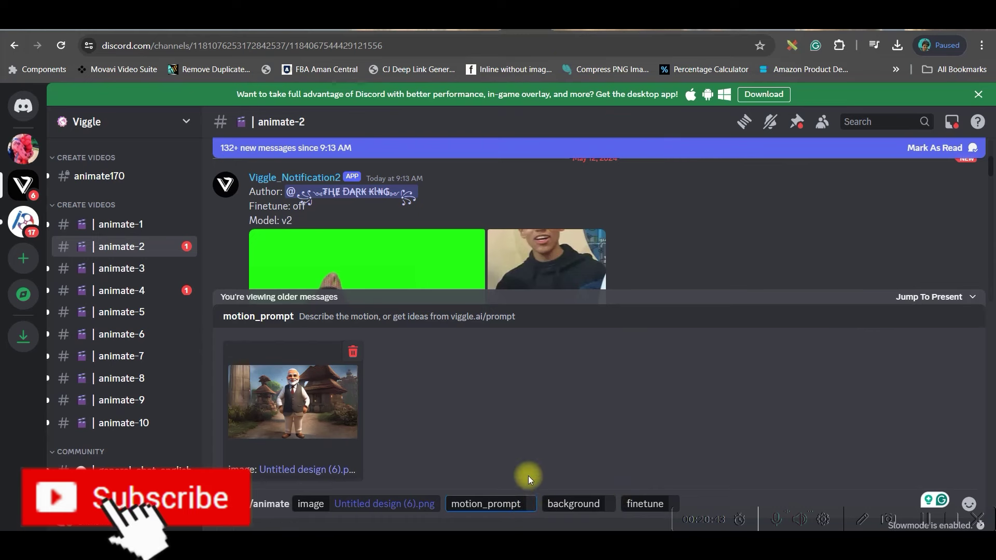
key(ctrl+v)
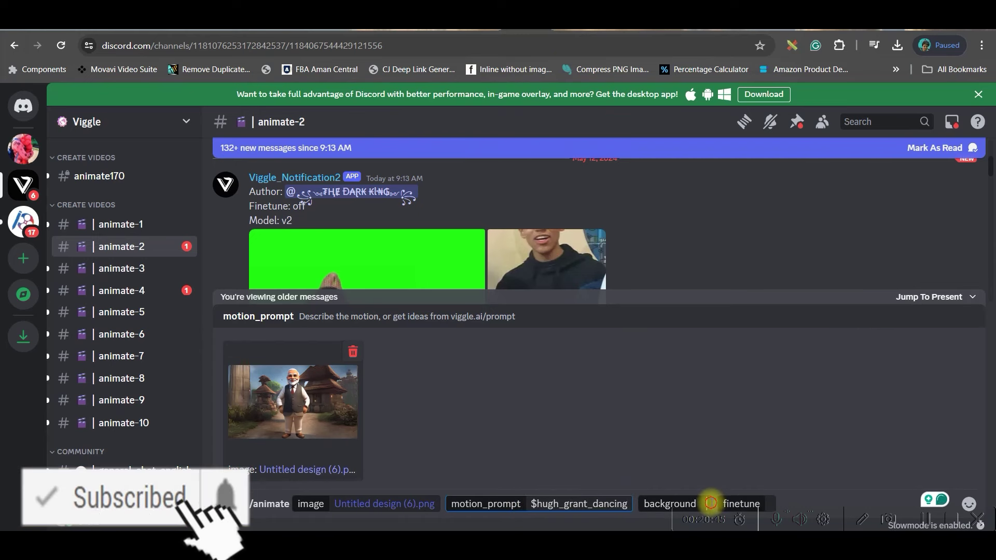
click(703, 503)
click(307, 283)
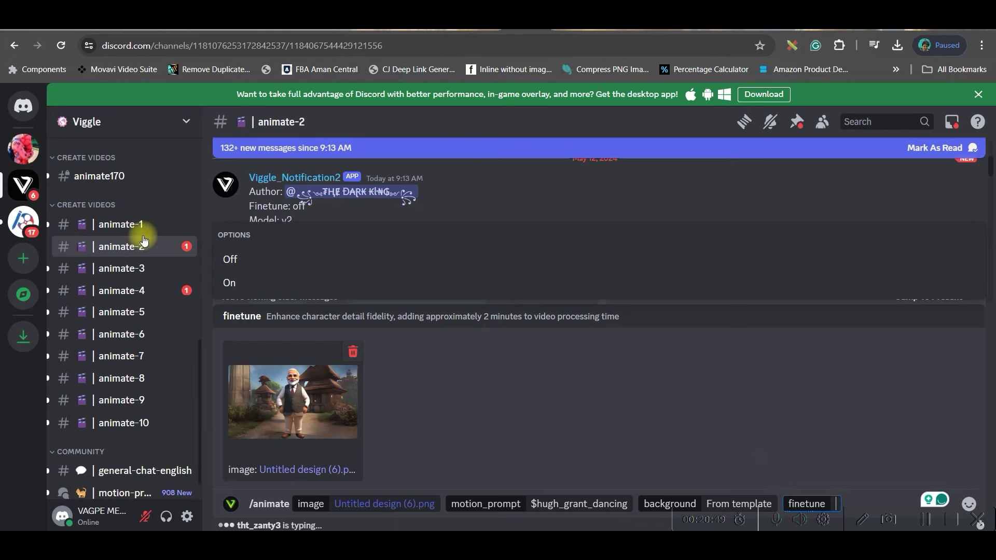
click(229, 286)
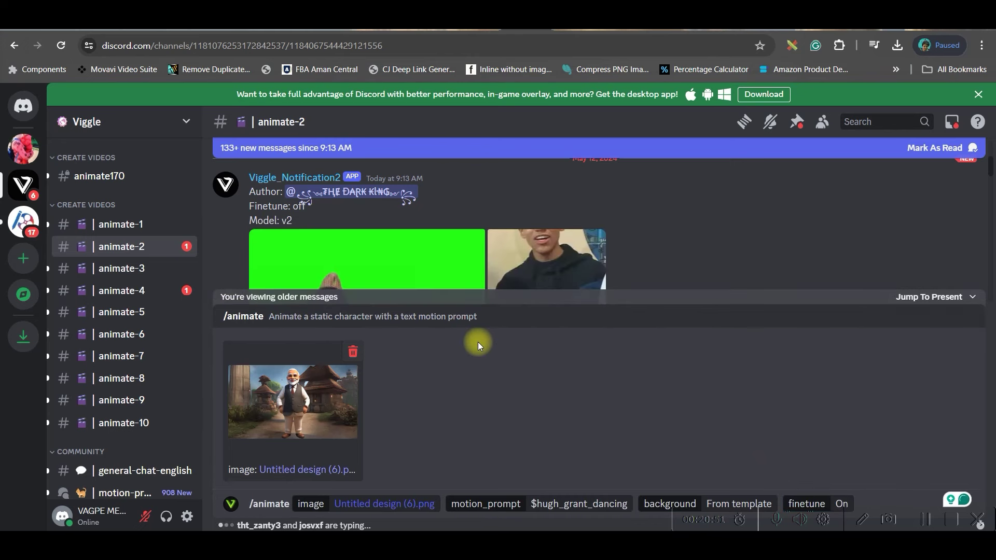
key(Return)
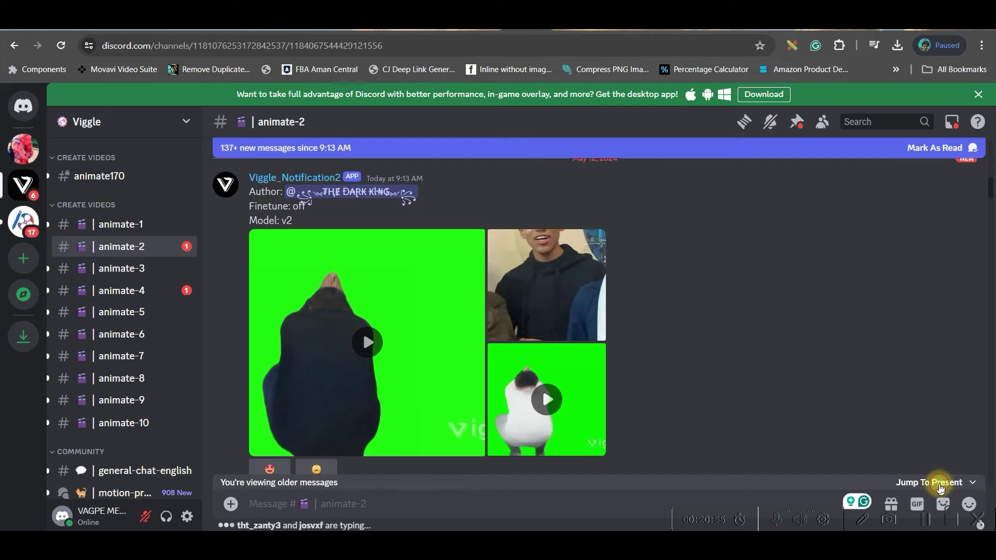
- Jump to the newest messages, locate the finished dancing video, and play it enlarged
click(940, 484)
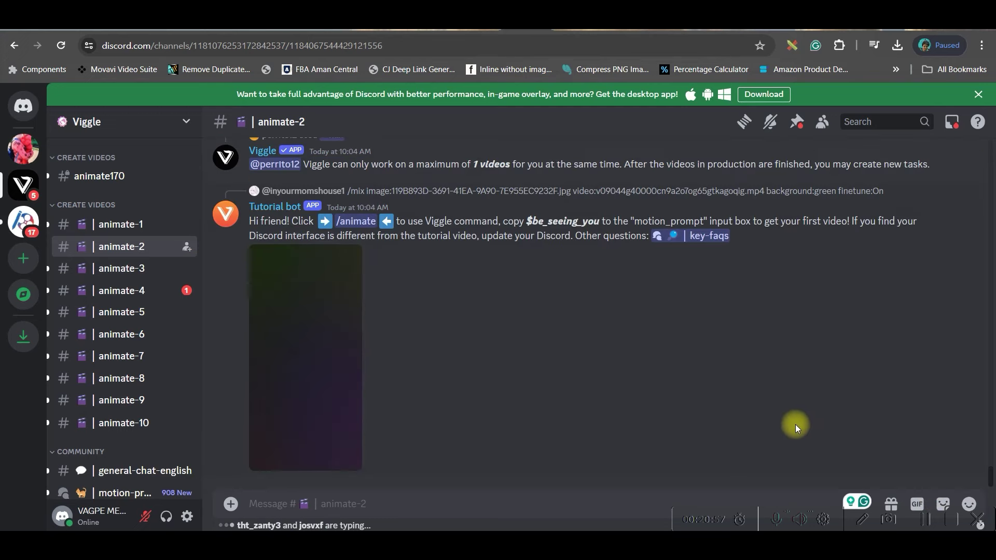
scroll(422, 335, up, 5)
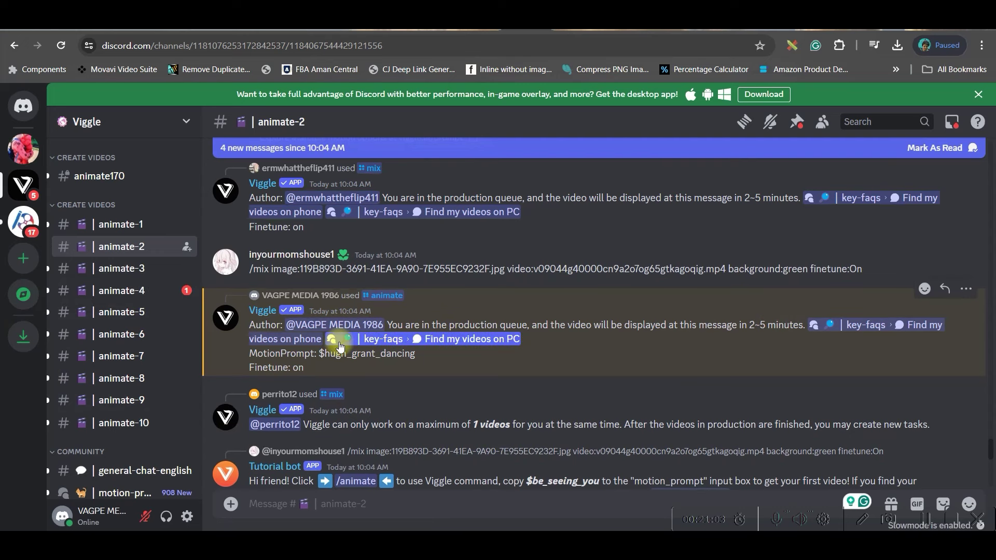
scroll(363, 441, down, 10)
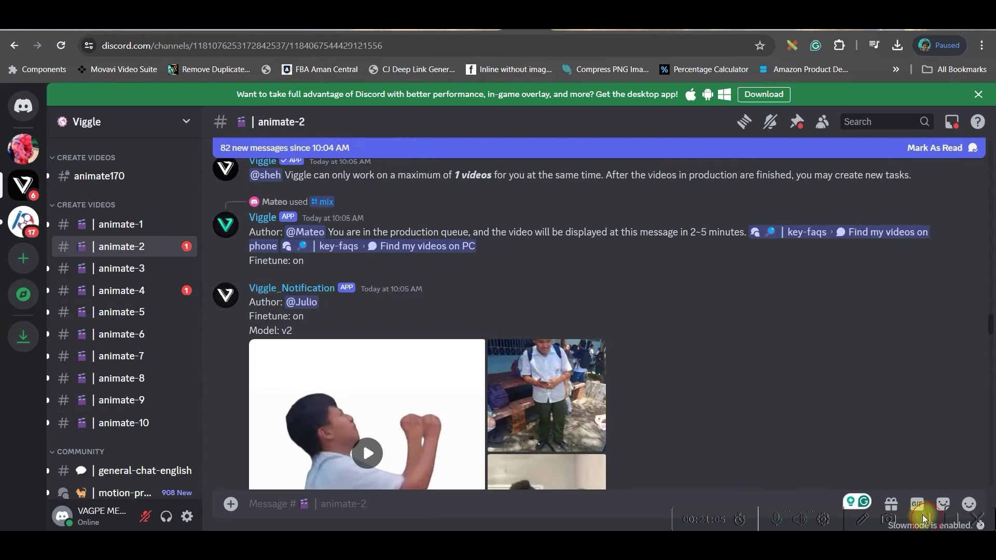
scroll(561, 384, down, 10)
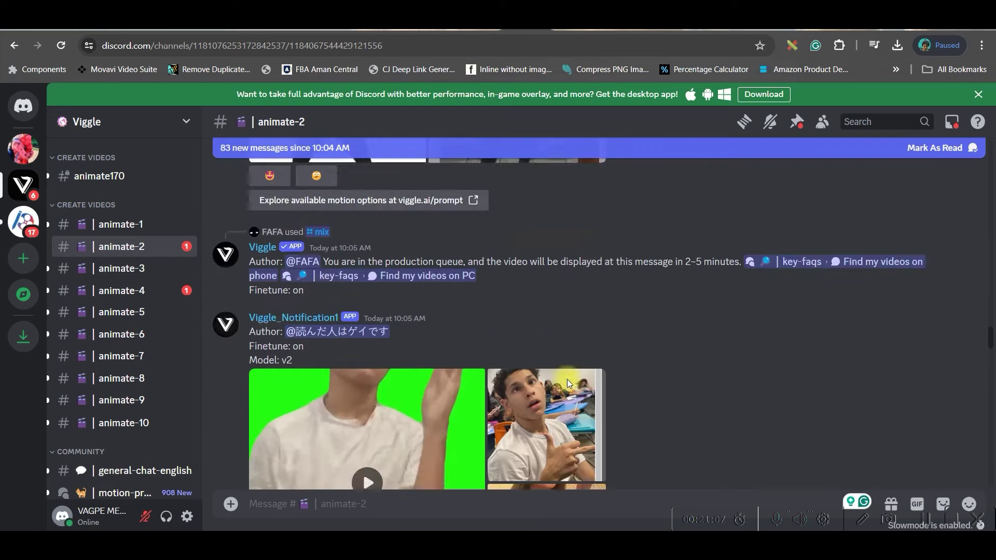
scroll(571, 381, down, 10)
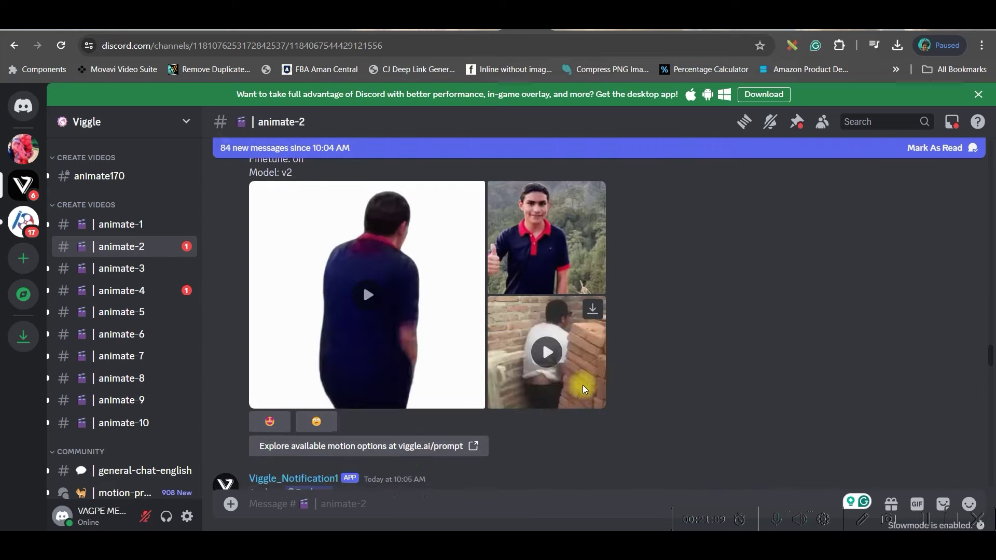
scroll(586, 383, down, 10)
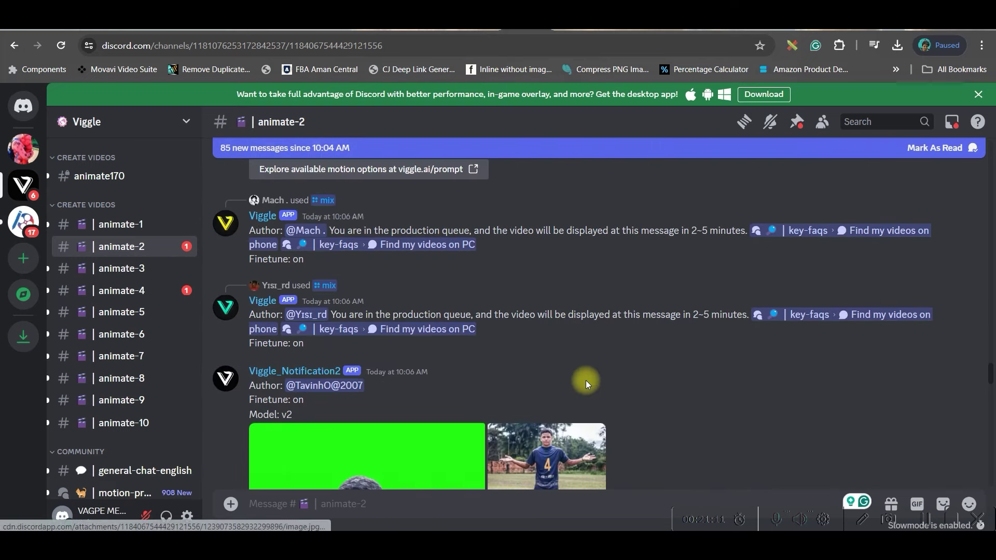
scroll(590, 385, down, 10)
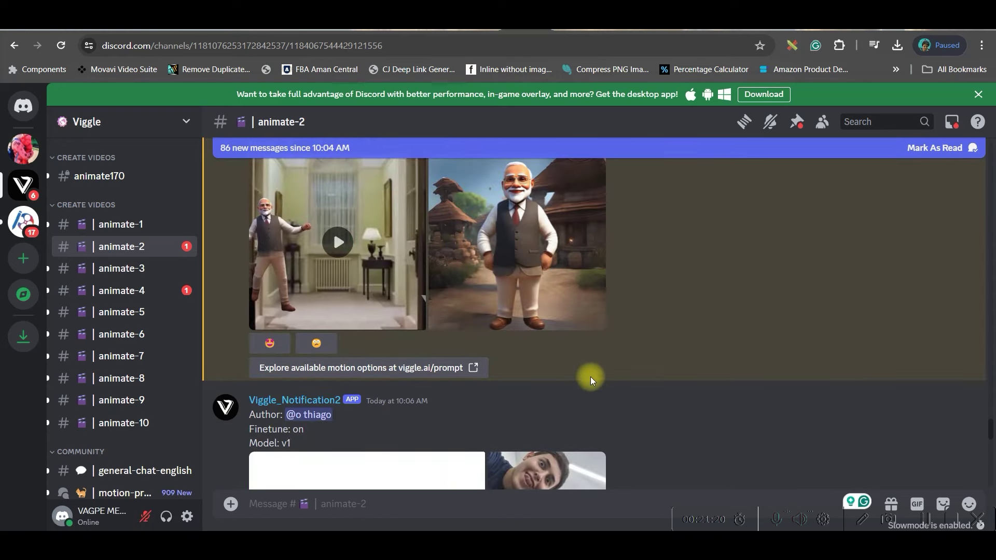
scroll(643, 285, up, 3)
scroll(761, 375, down, 2)
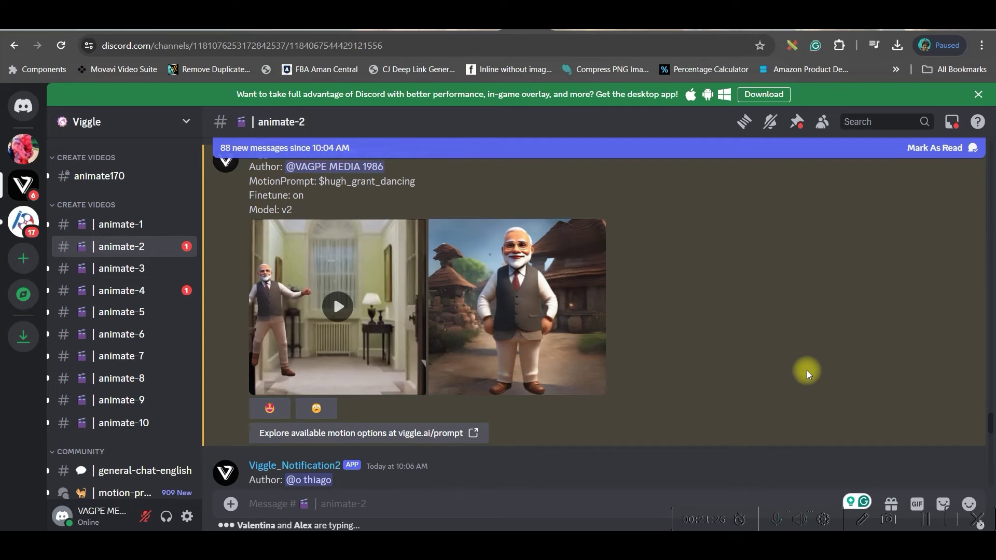
click(337, 310)
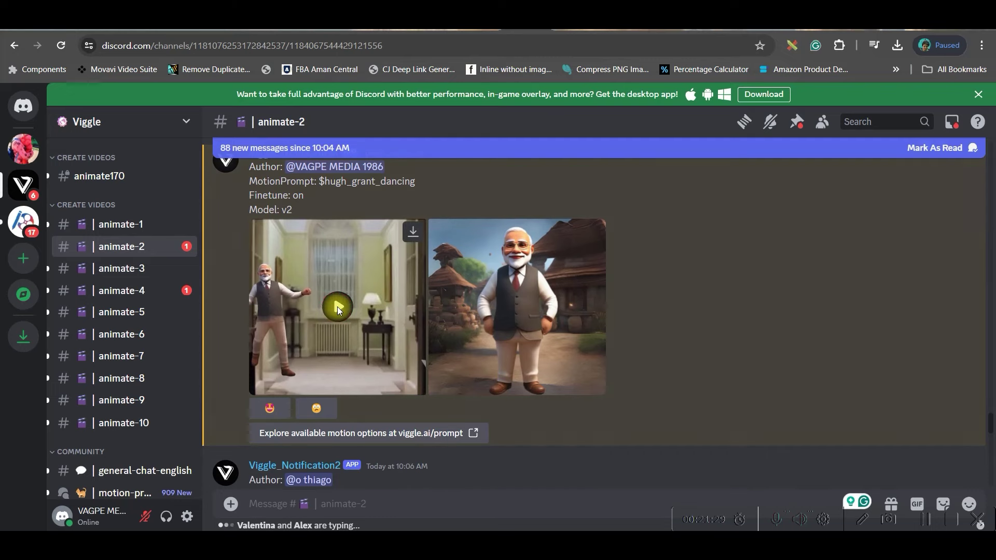
- Close the enlarged video viewer with Esc
key(Escape)
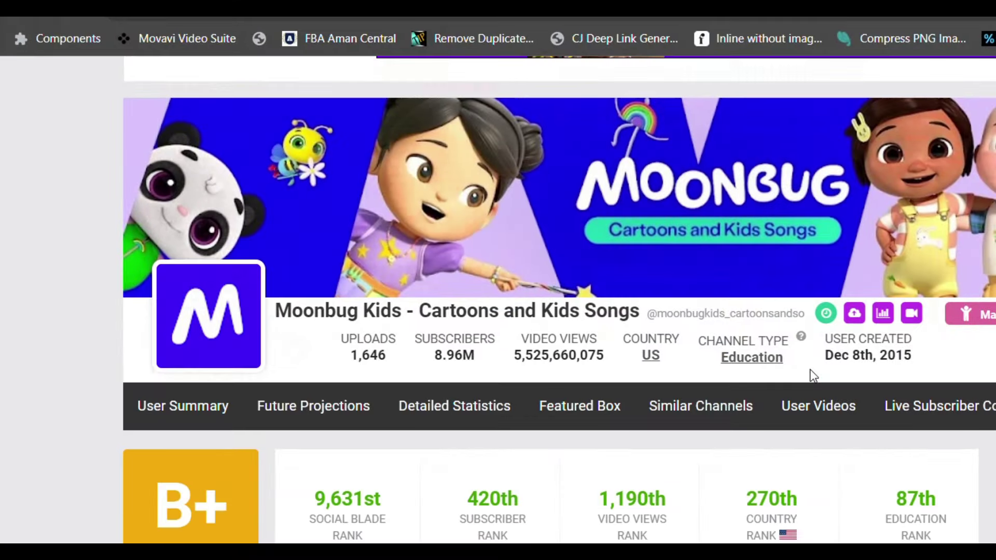
scroll(813, 375, down, 5)
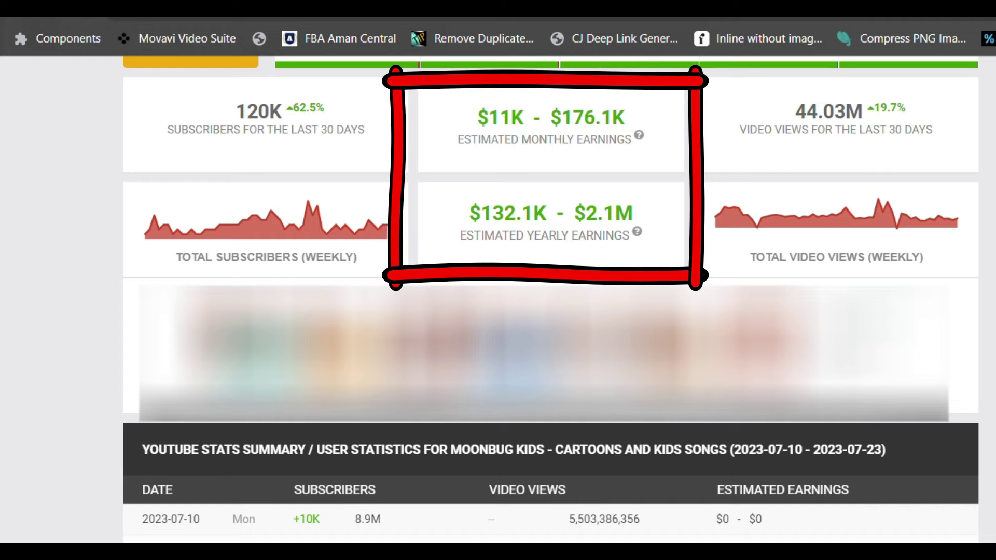
scroll(551, 280, down, 1)
scroll(551, 280, up, 4)
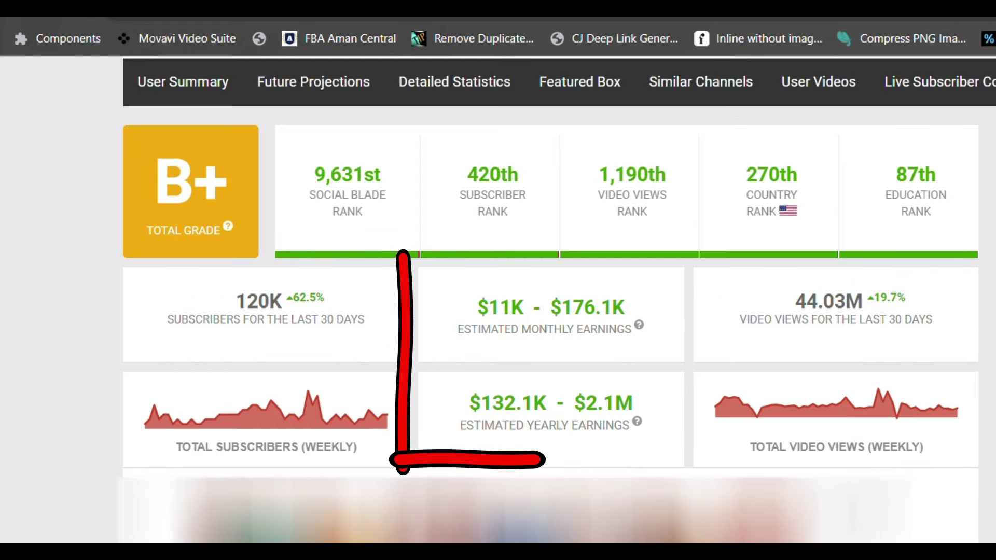